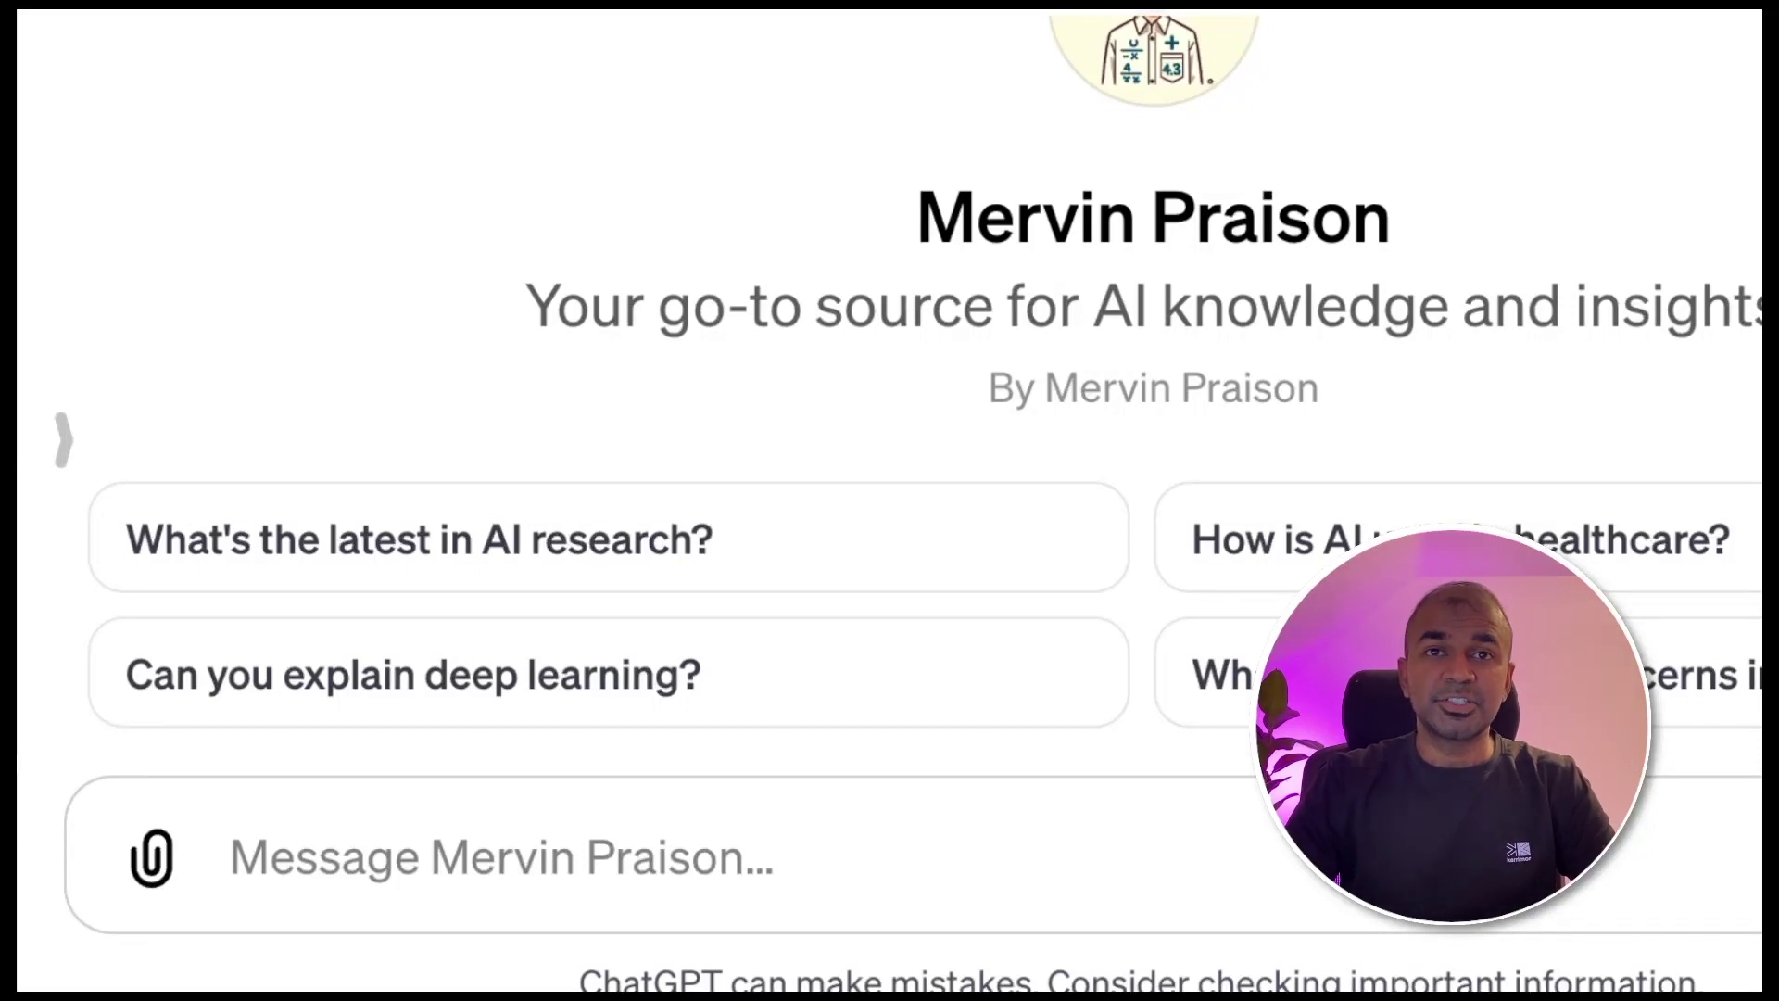
Ask the GPT to 'Turn off light', allow it to contact the light server, then ask 'Turn on light'.
text(Turn off light)
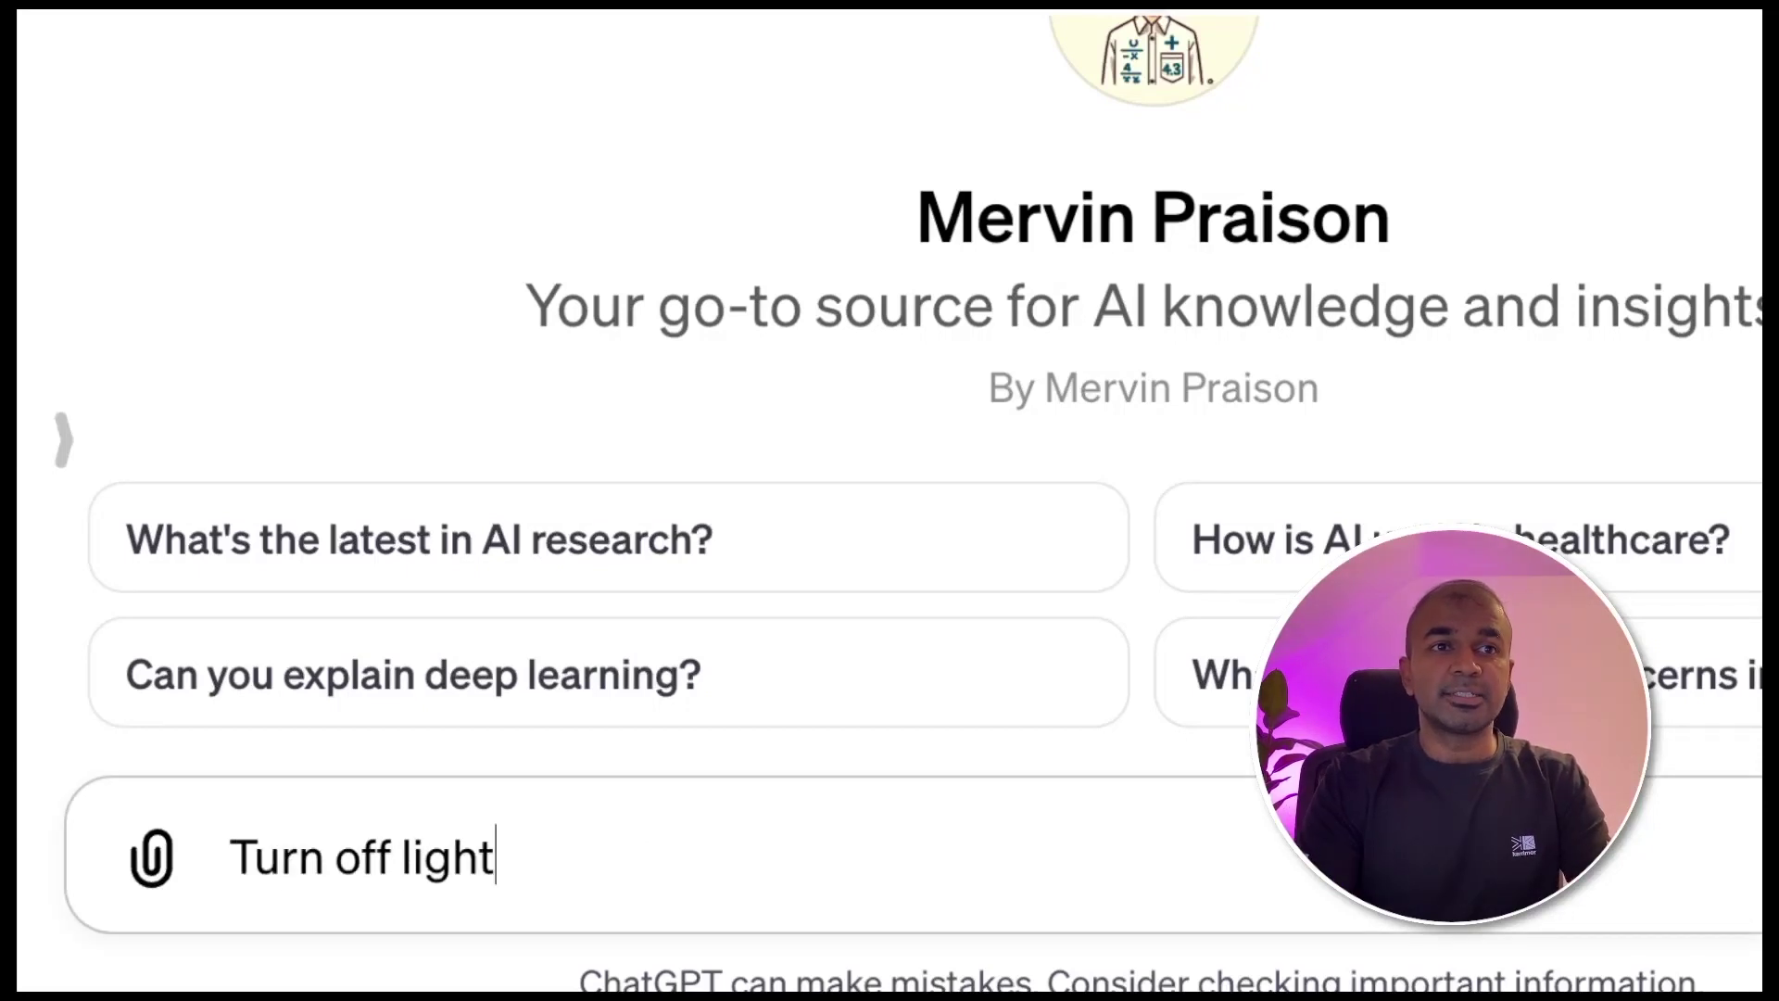
key(Return)
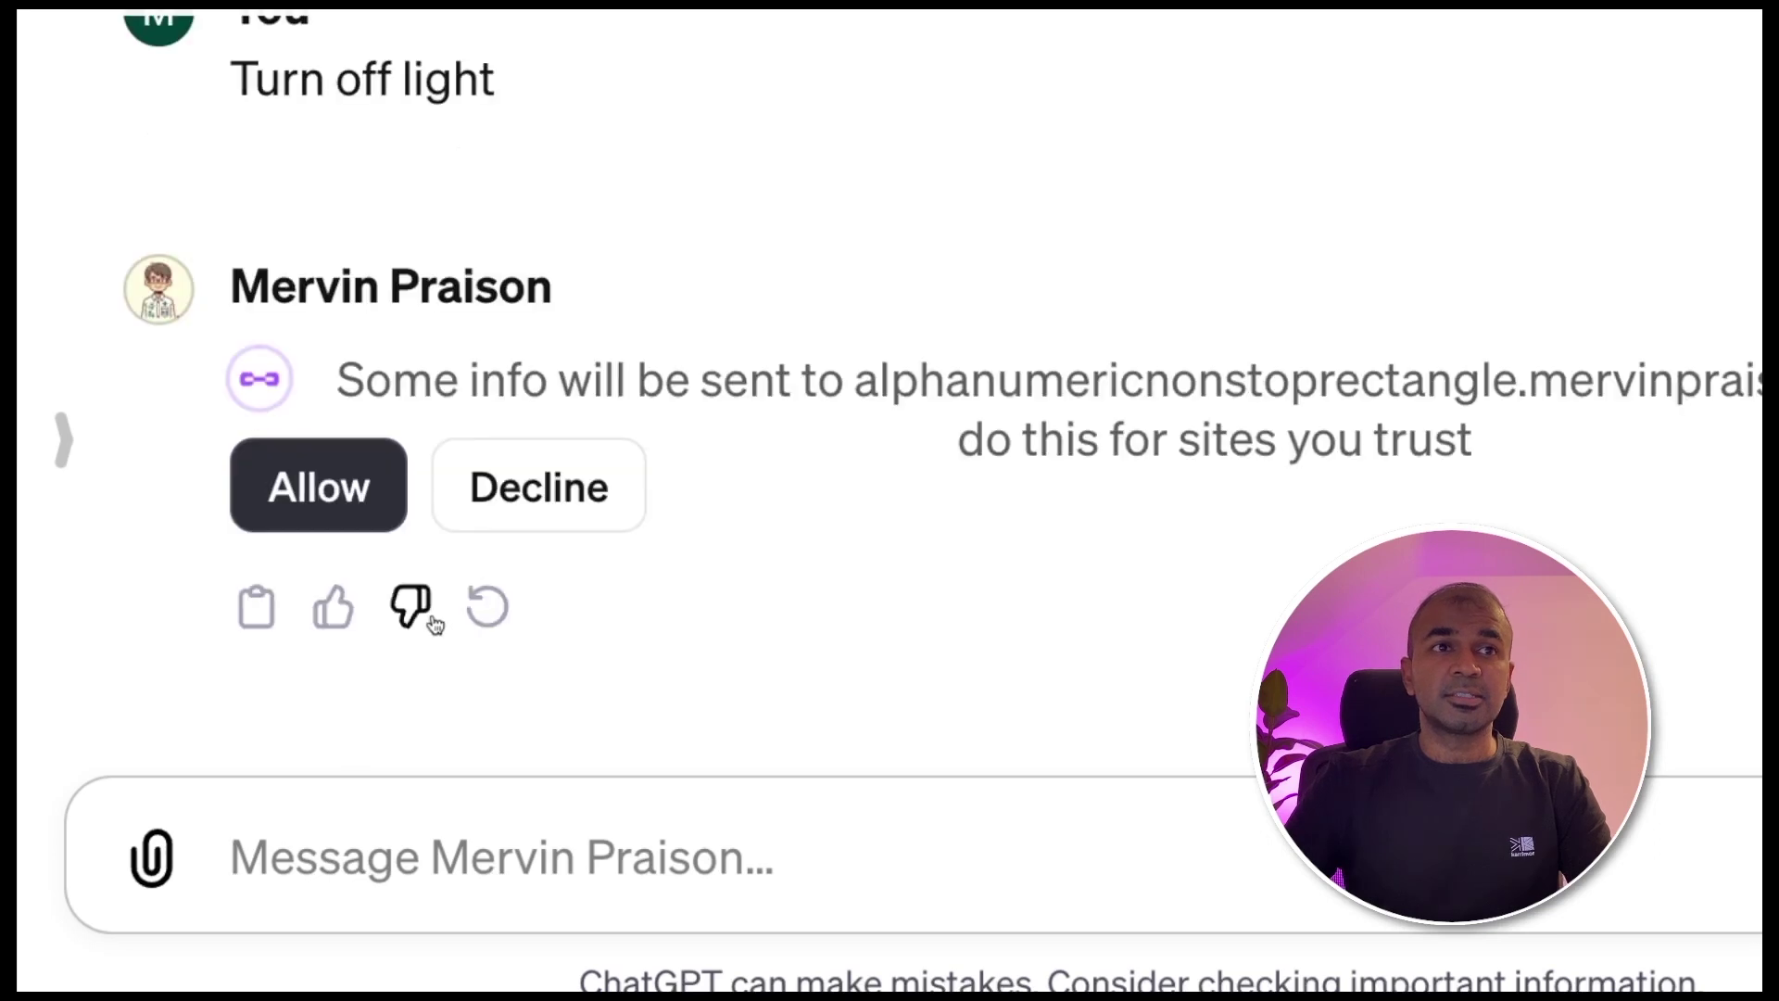
click(318, 509)
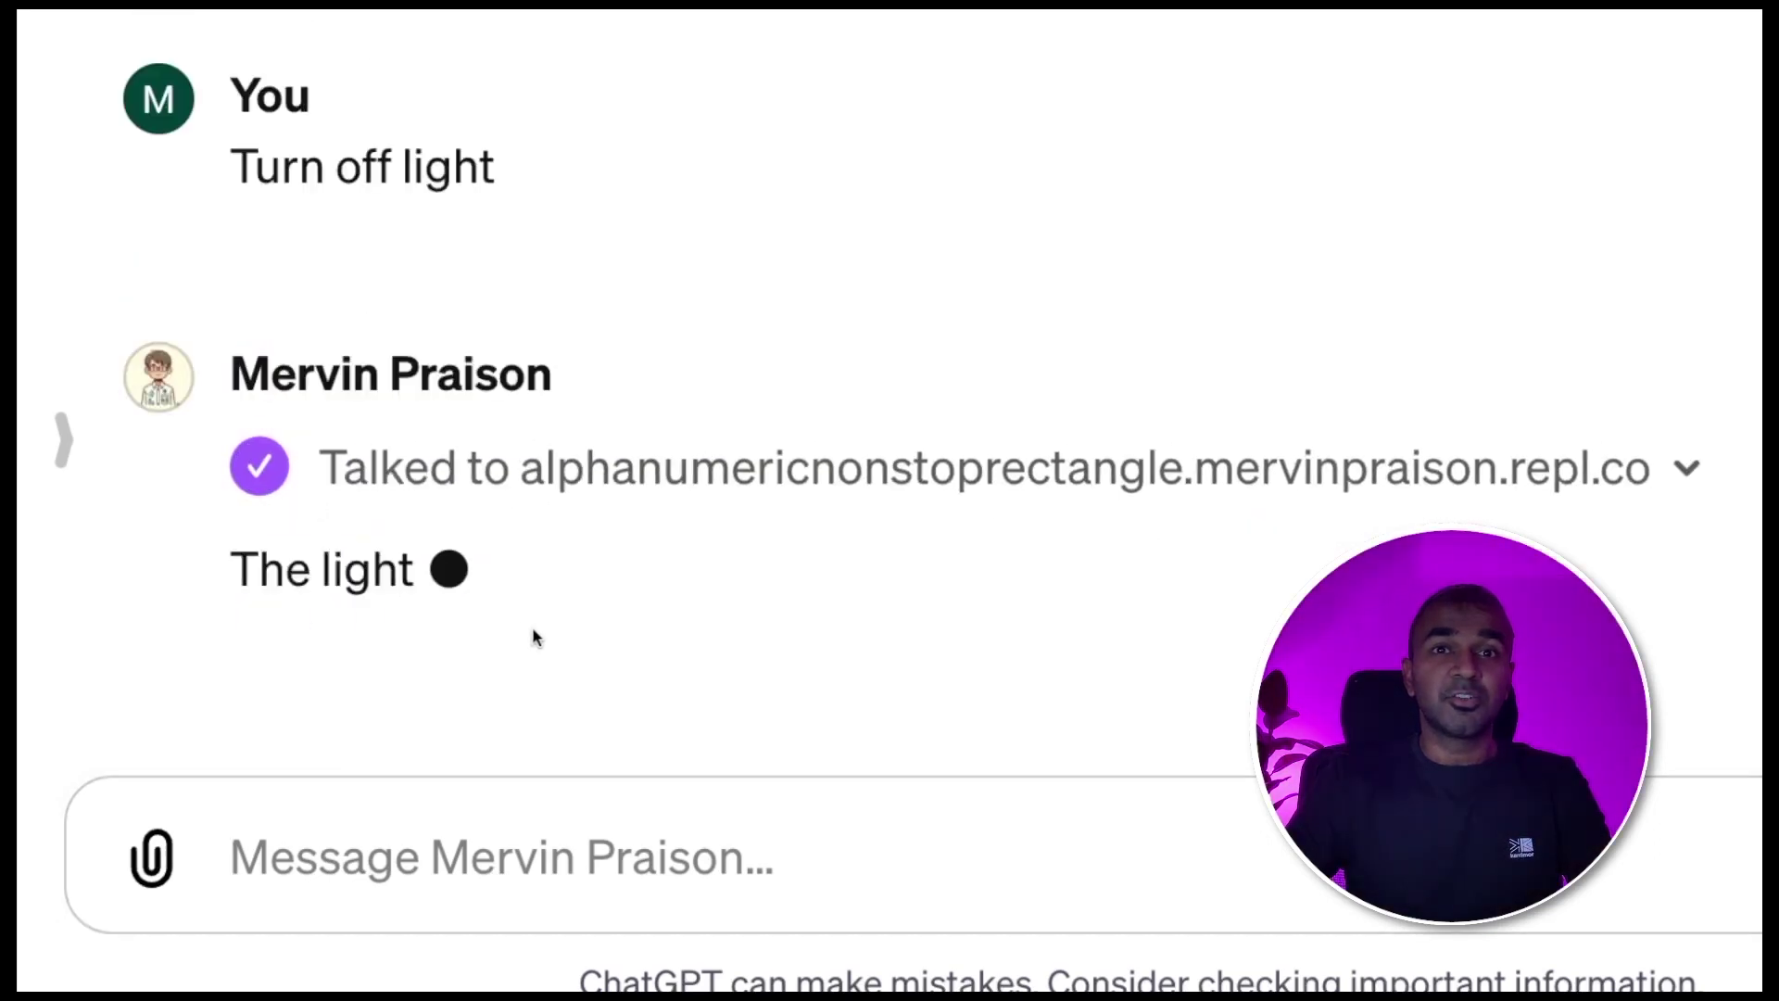
text(Turn on light)
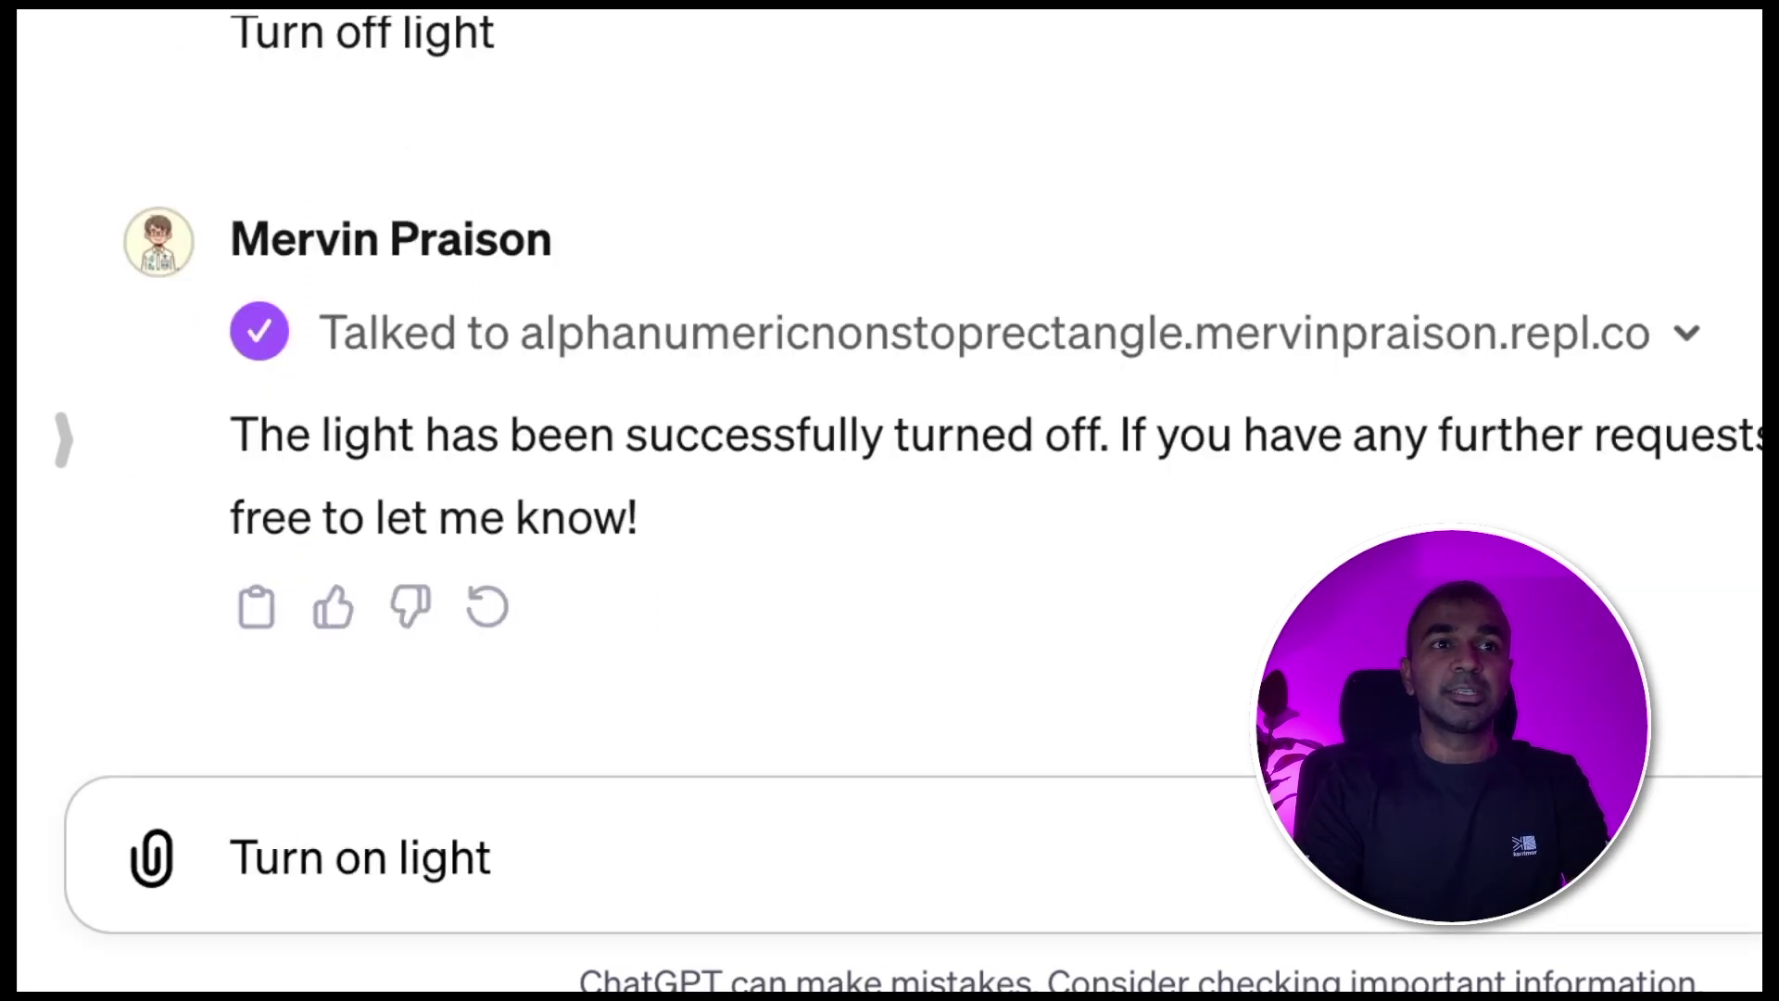
key(Return)
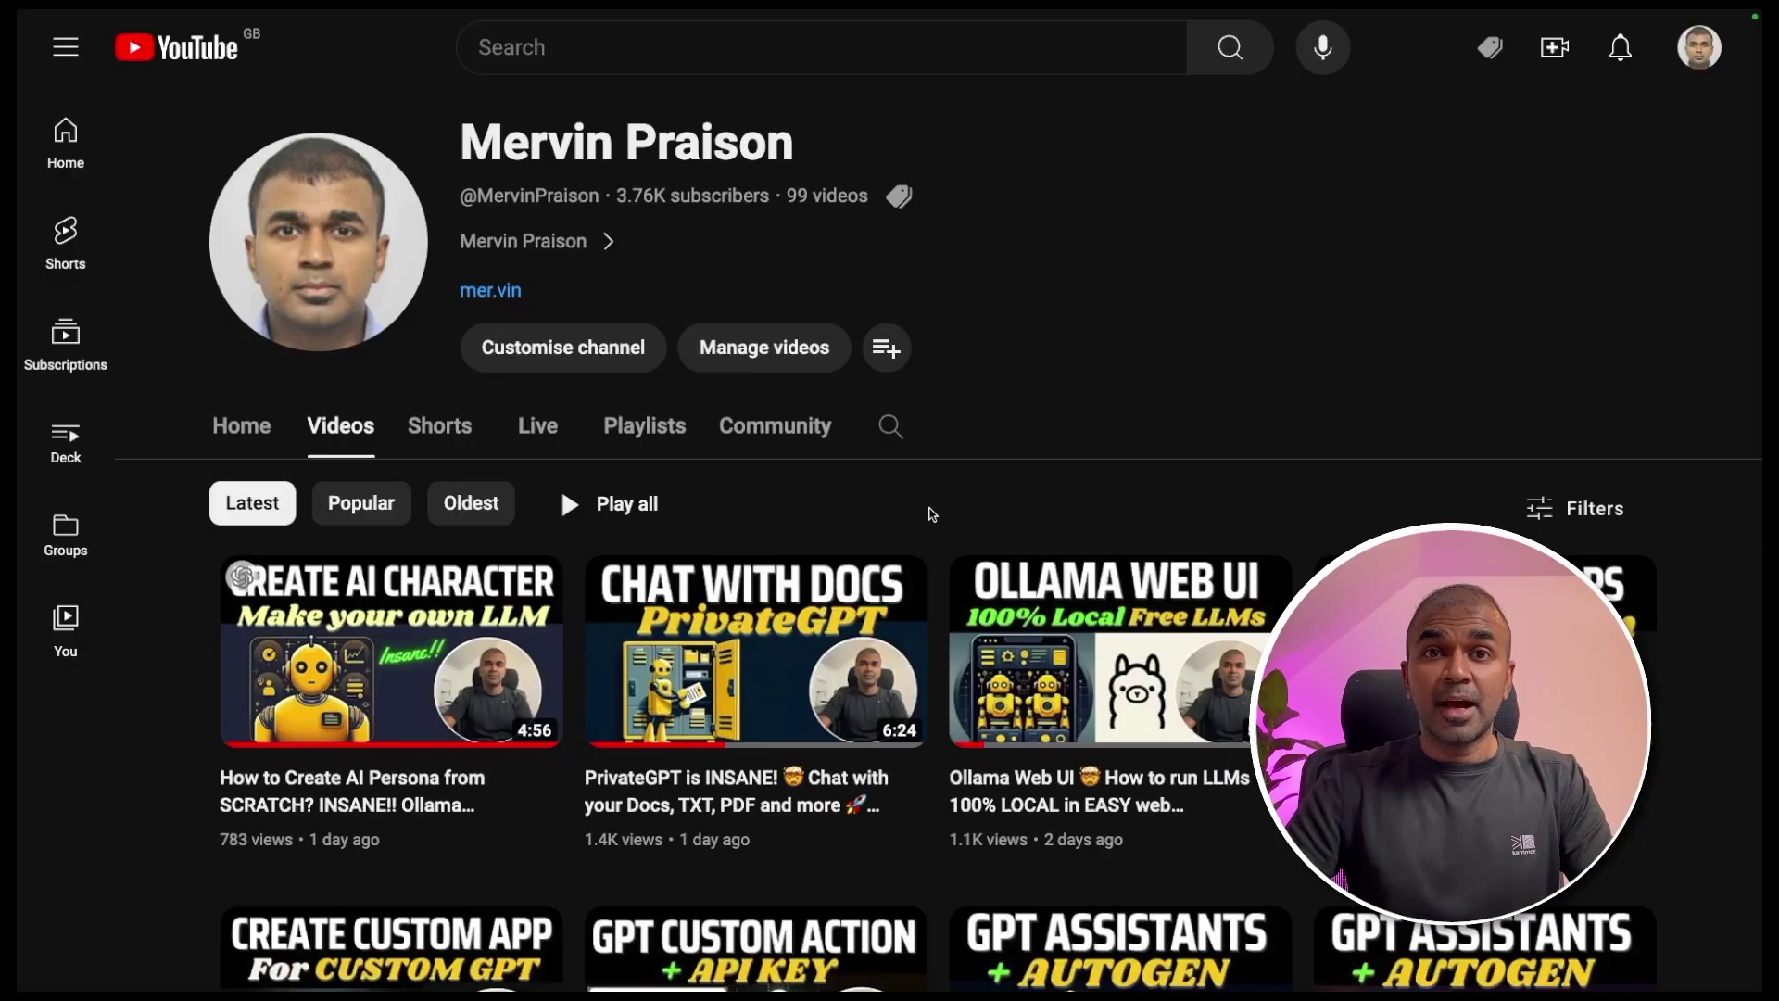
scroll(931, 519, down, 2)
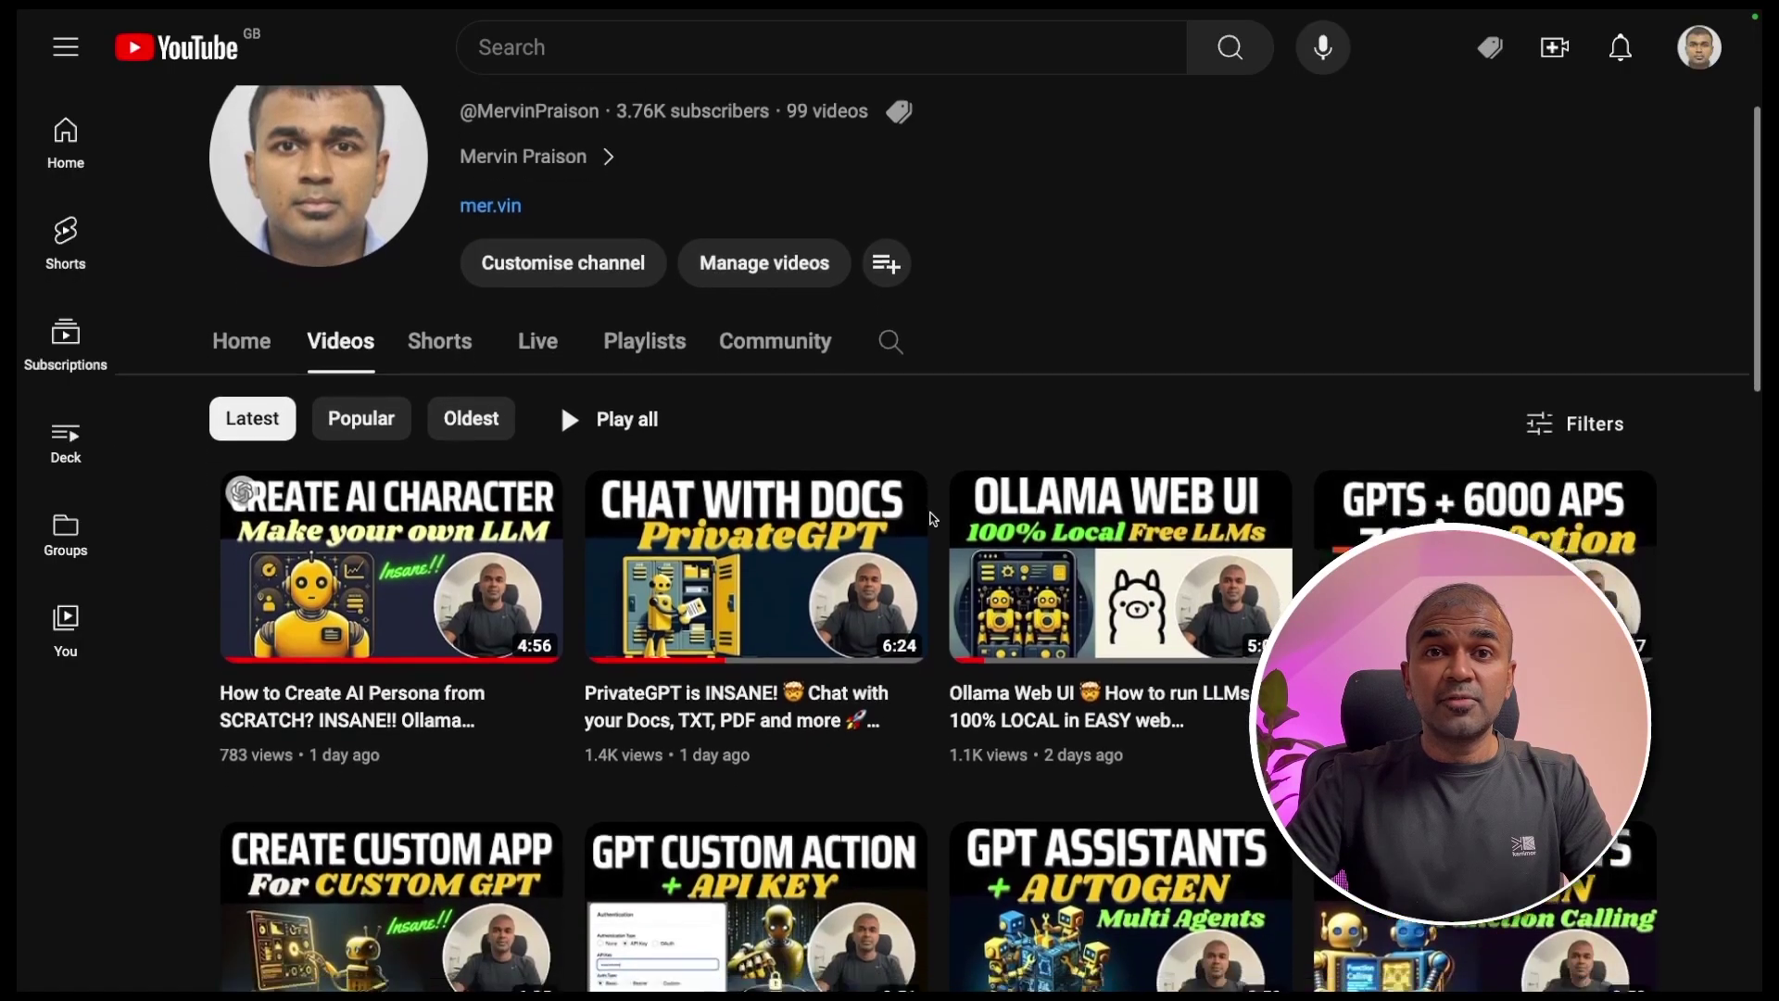
scroll(931, 519, down, 4)
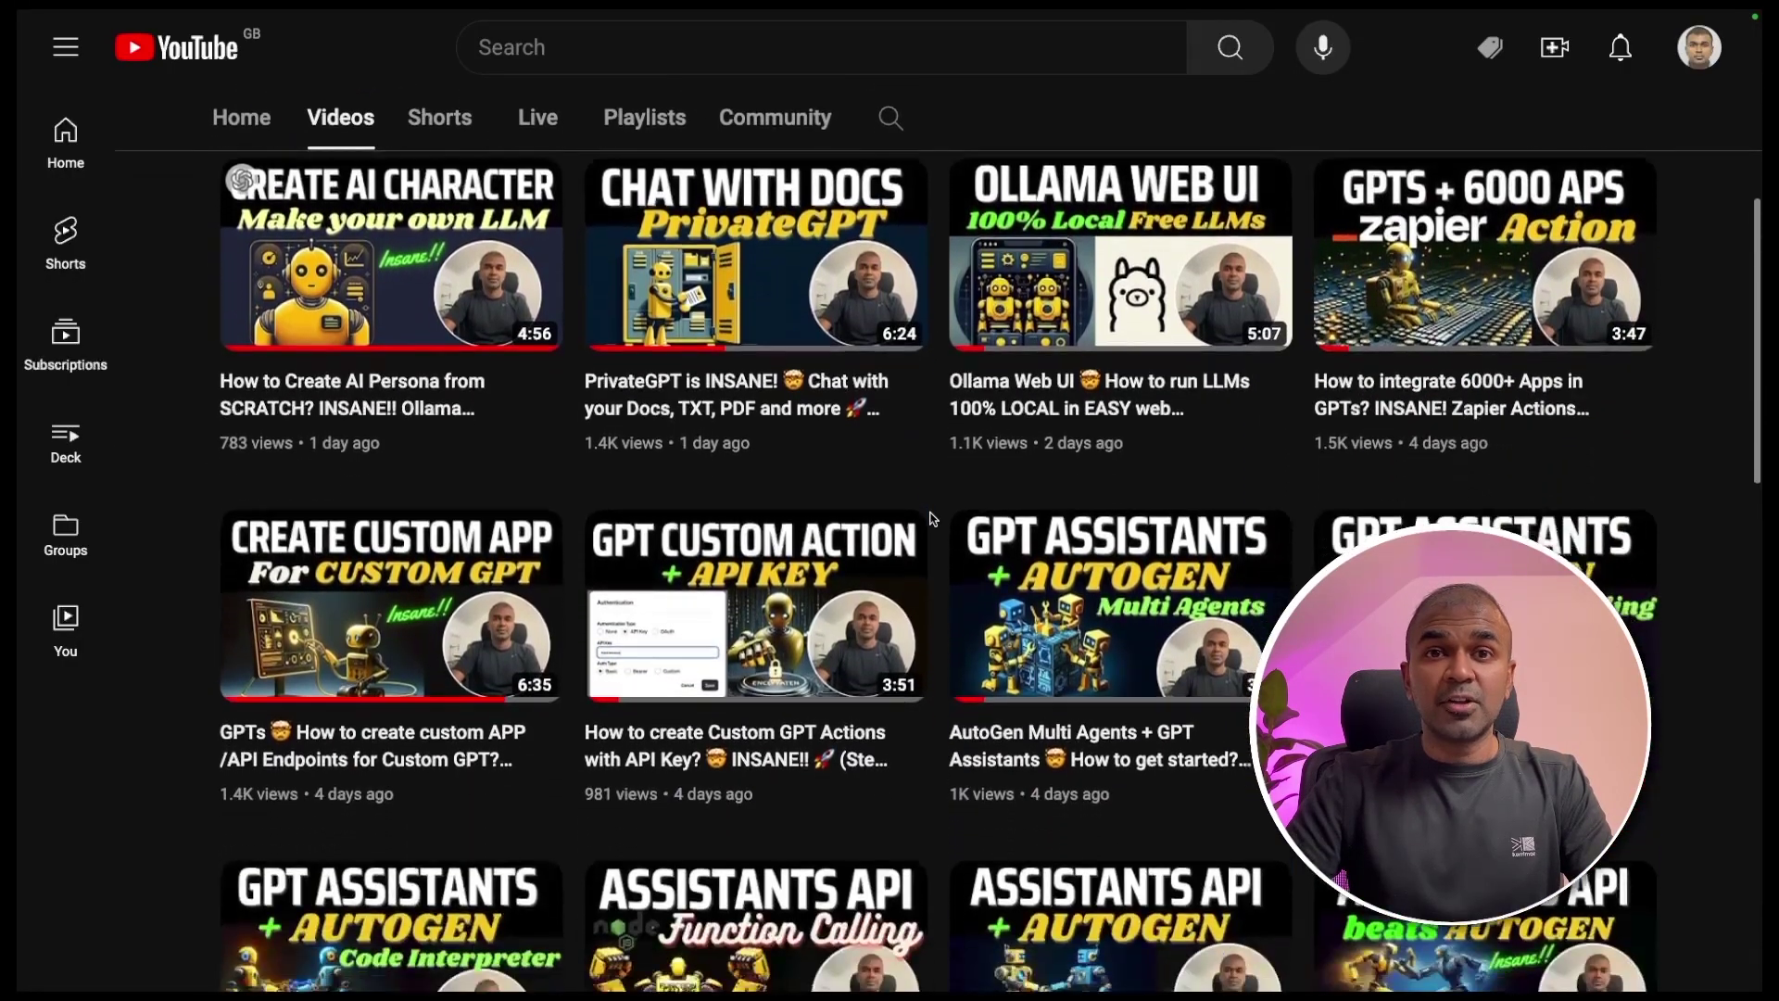
scroll(931, 519, down, 7)
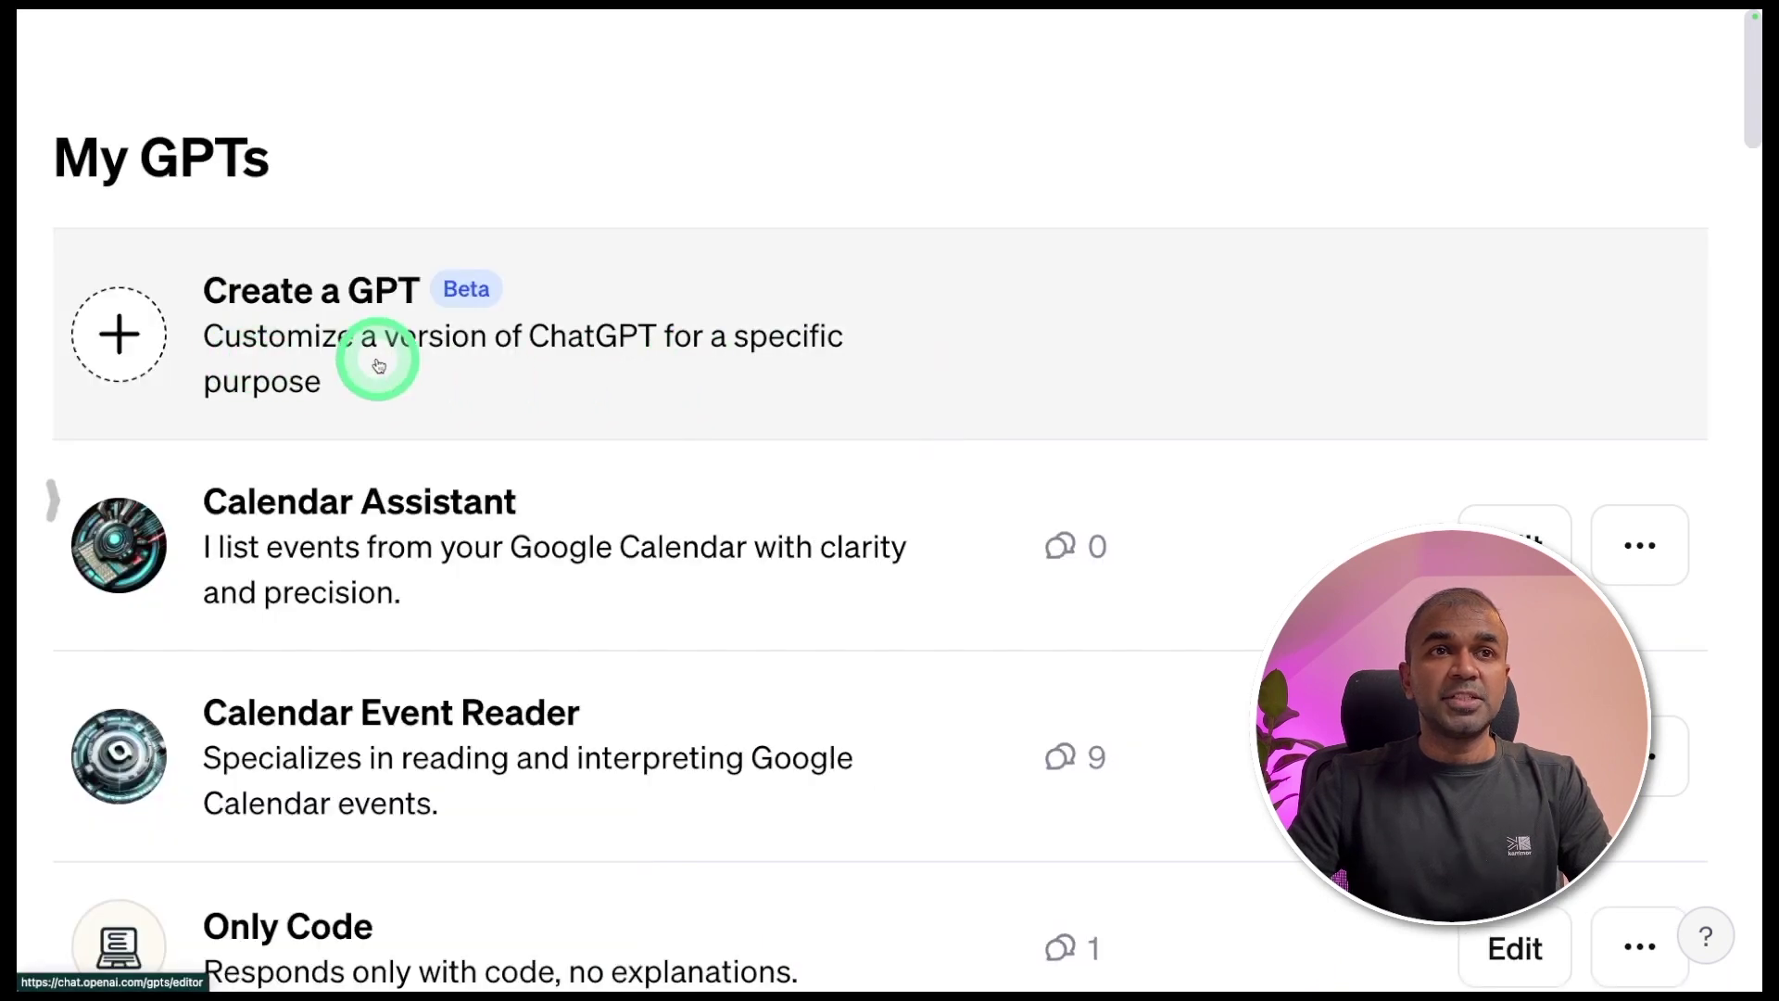
Create a new GPT described as 'This will control lights at home', keep the name Lumina Controller, and show its publishing options.
click(377, 365)
text(This will control lights at home)
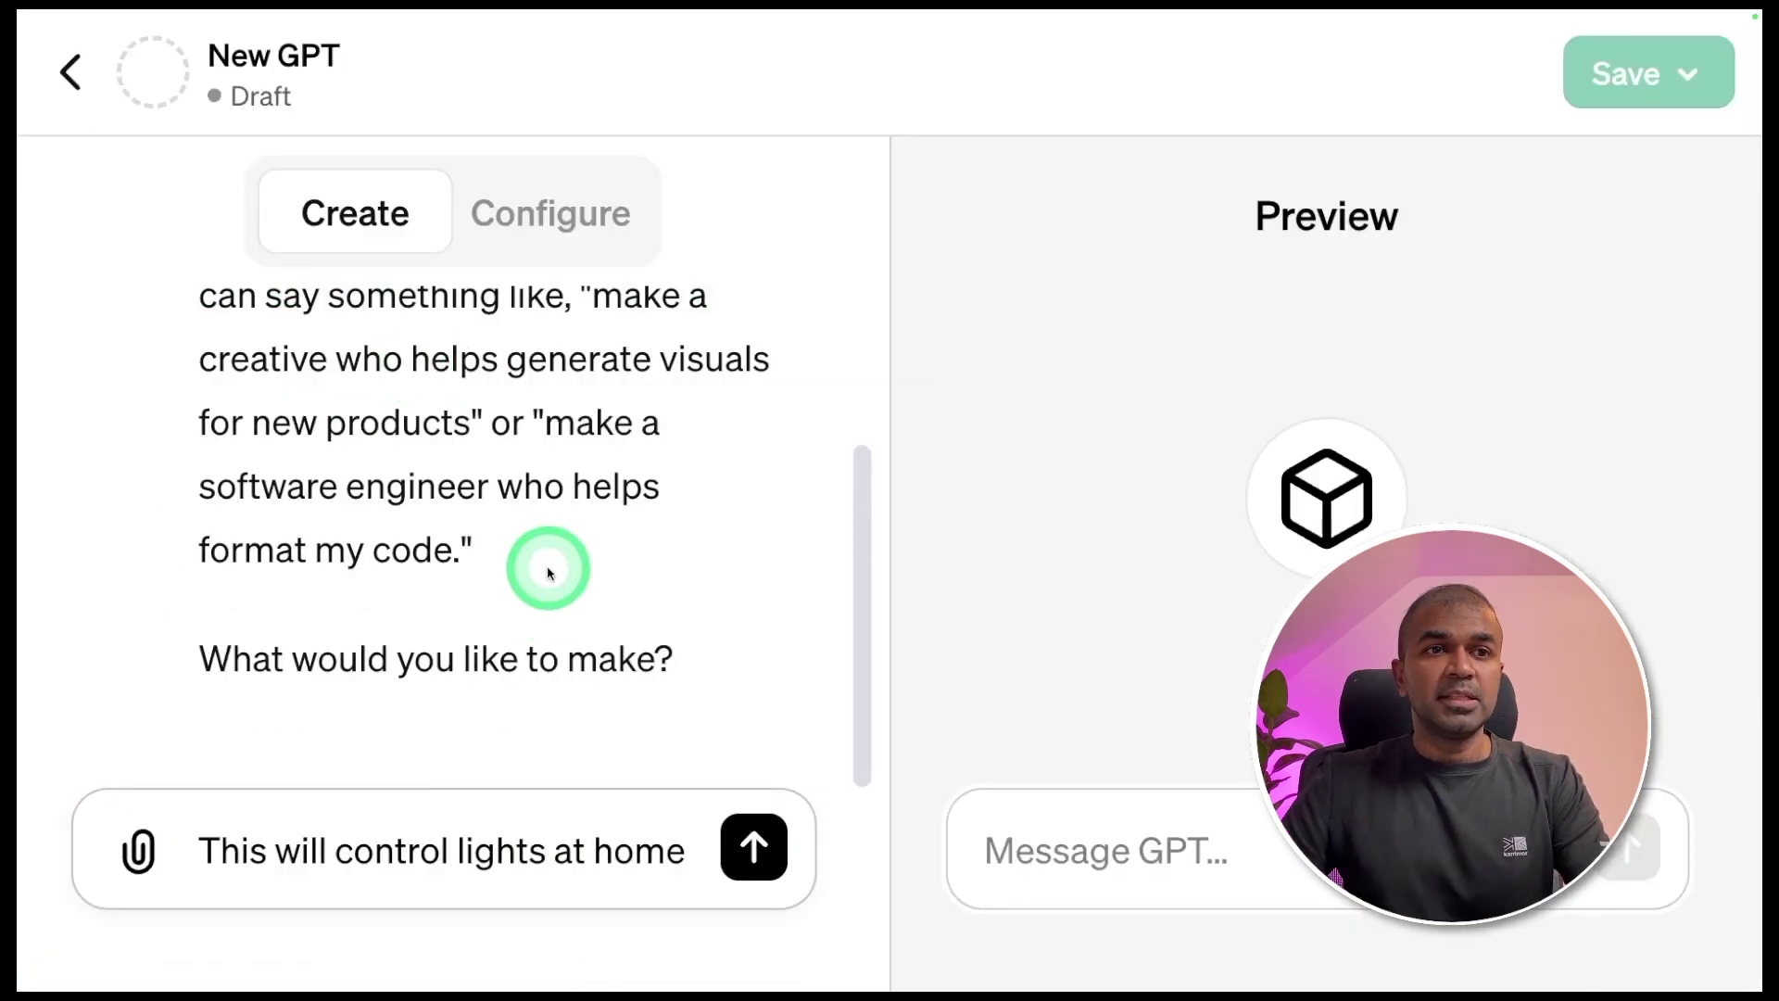
click(746, 840)
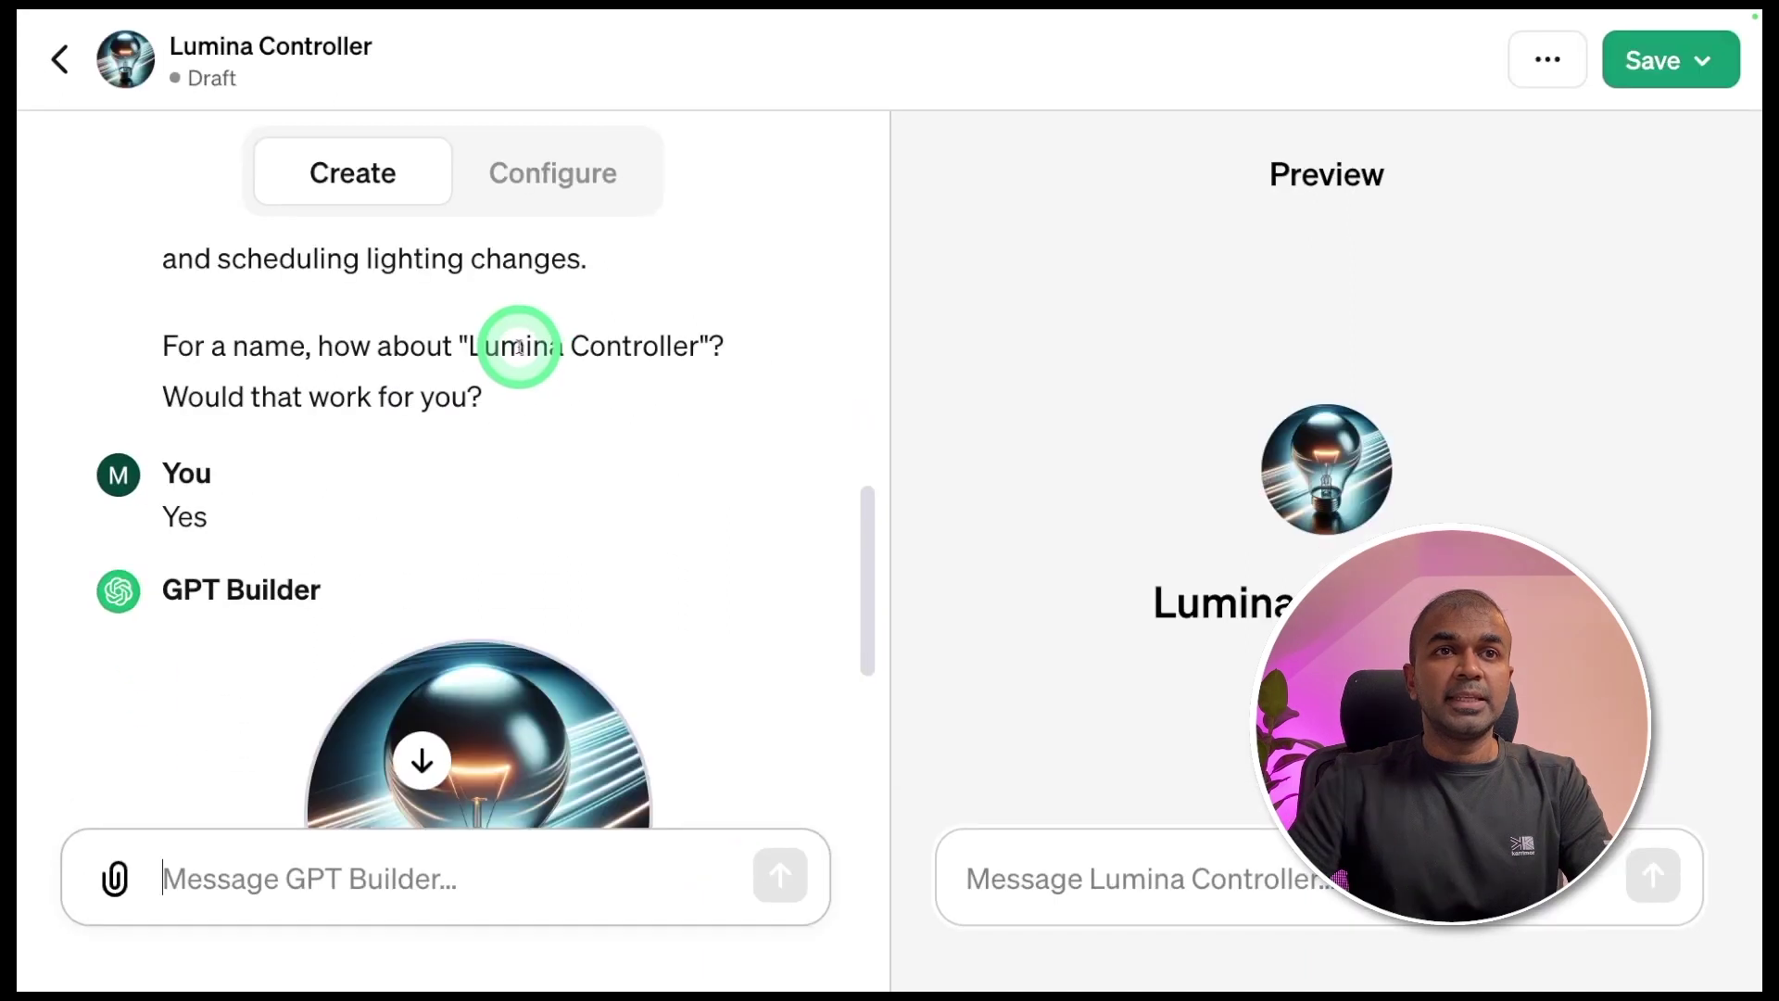
double_click(556, 353)
double_click(623, 351)
scroll(602, 519, down, 4)
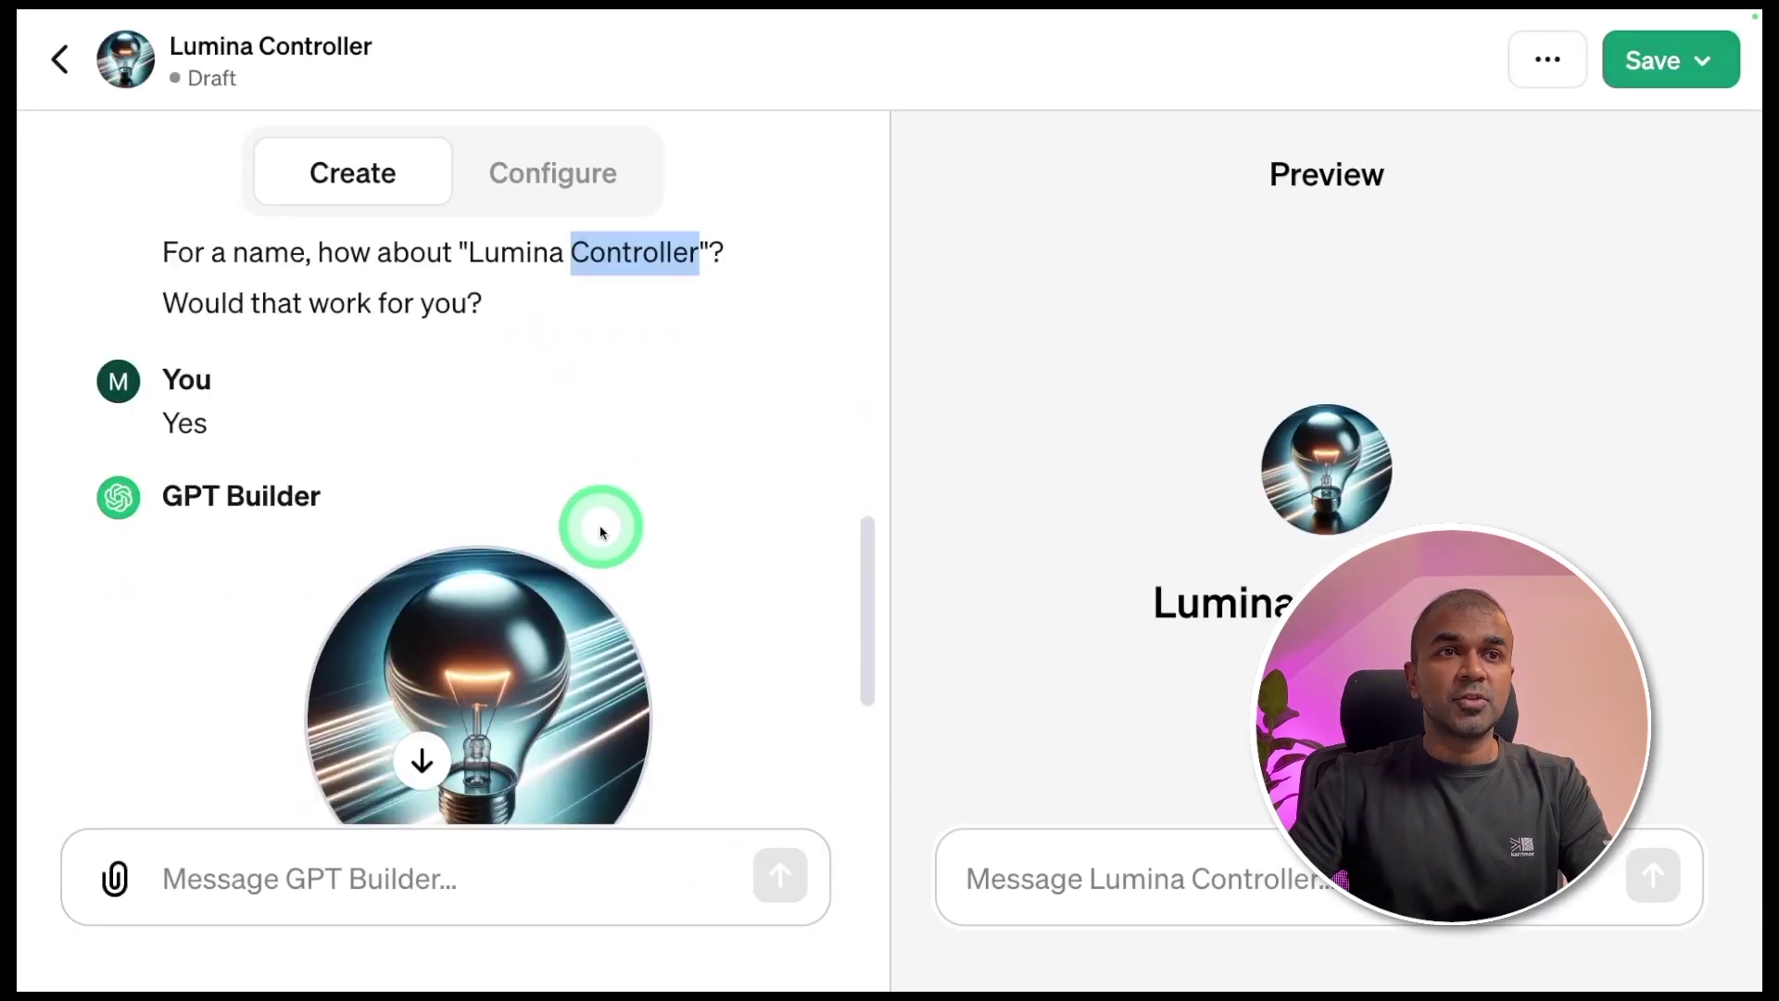
click(1658, 59)
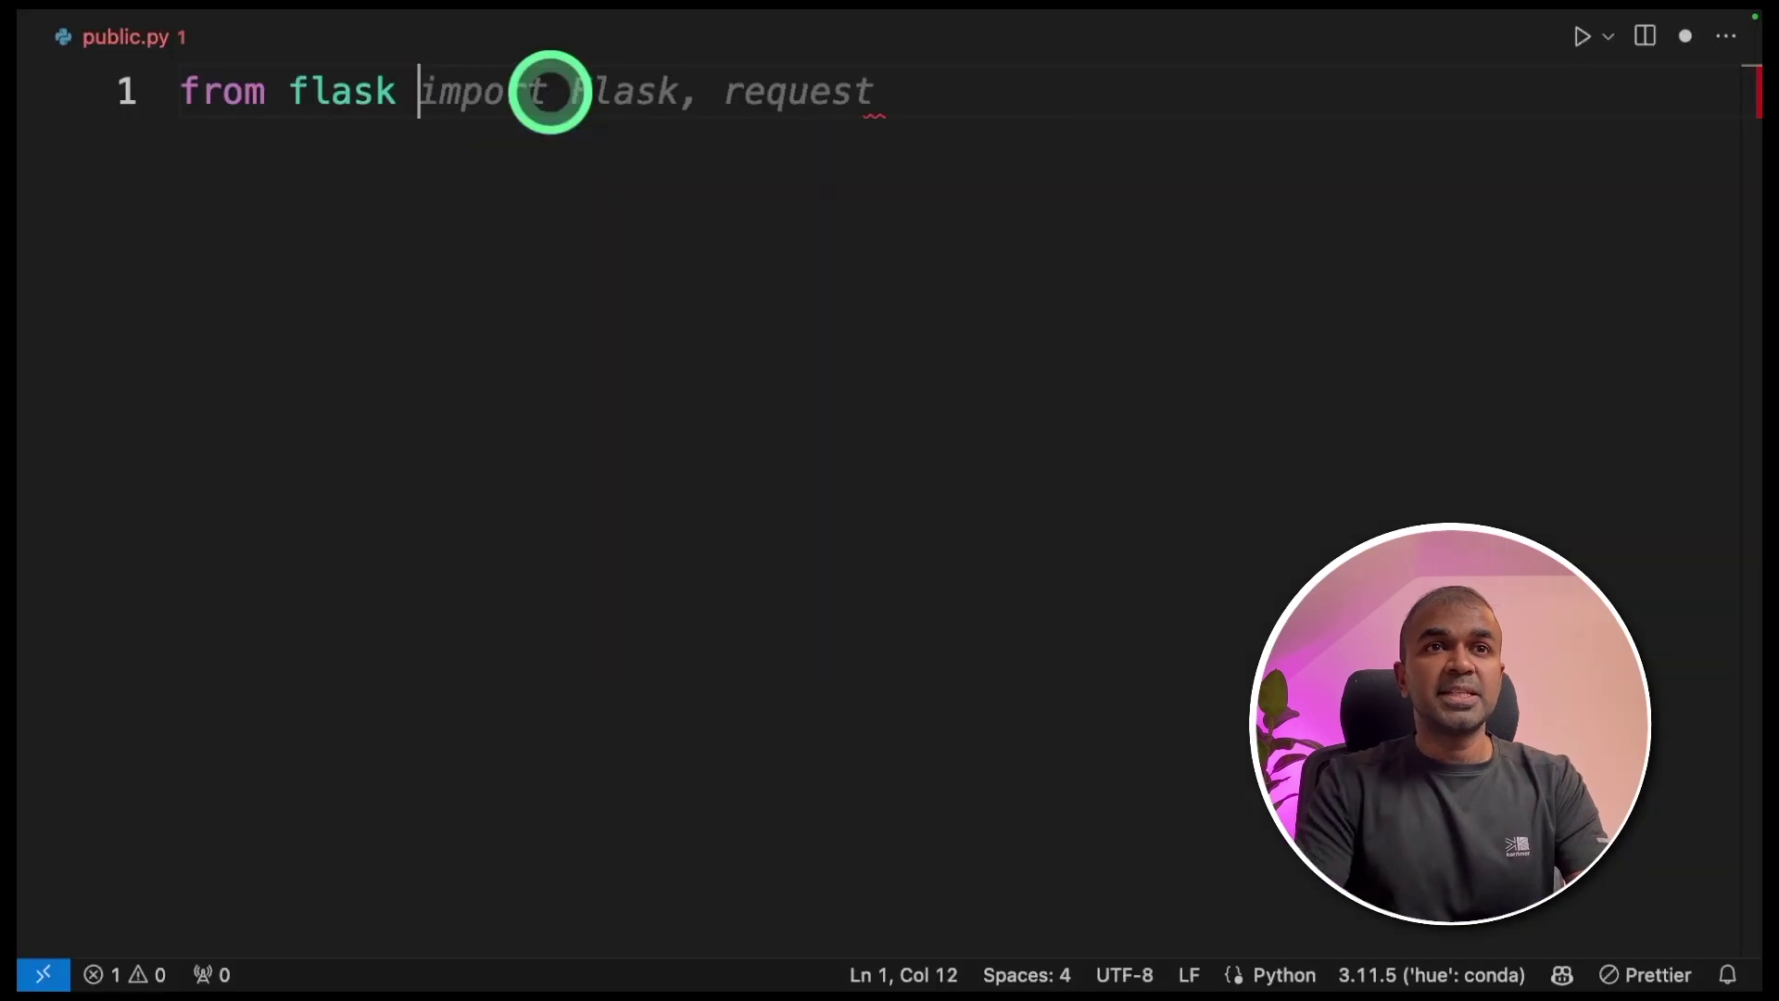
Write the Flask home route and the /light POST route with its handler in public.py.
text(import Flask, request)
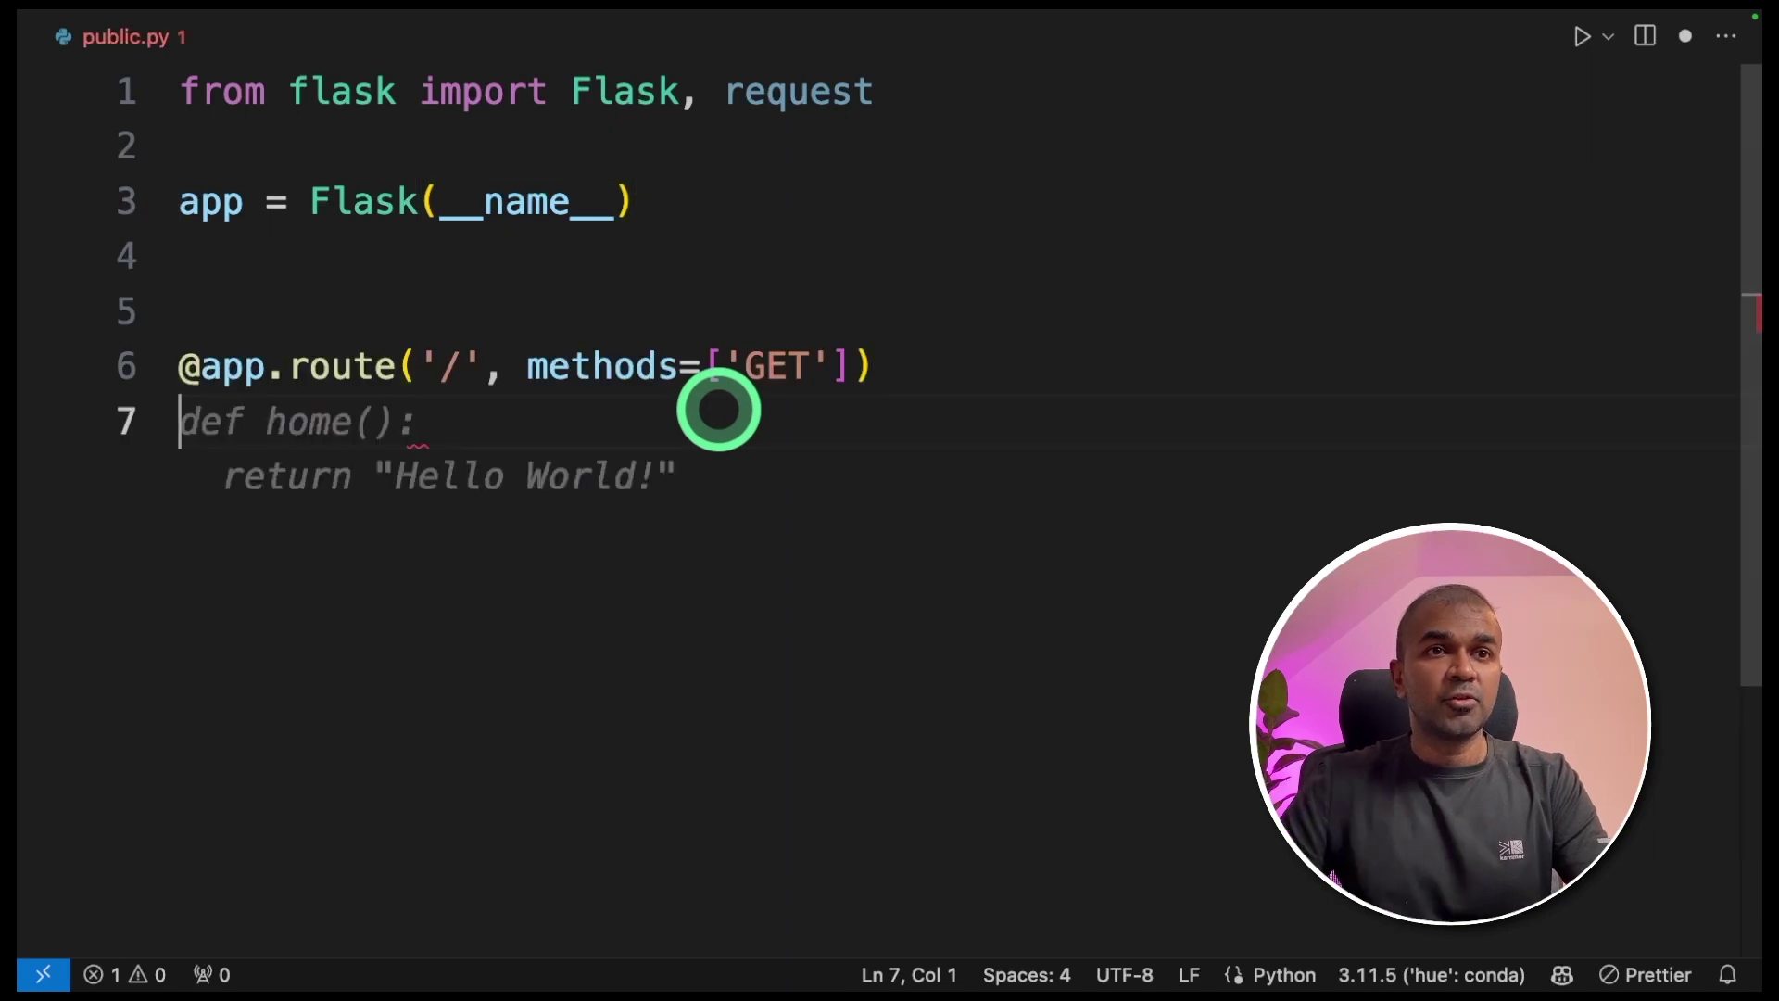
key(Tab)
key(super+s)
key(Return)
key(Return)
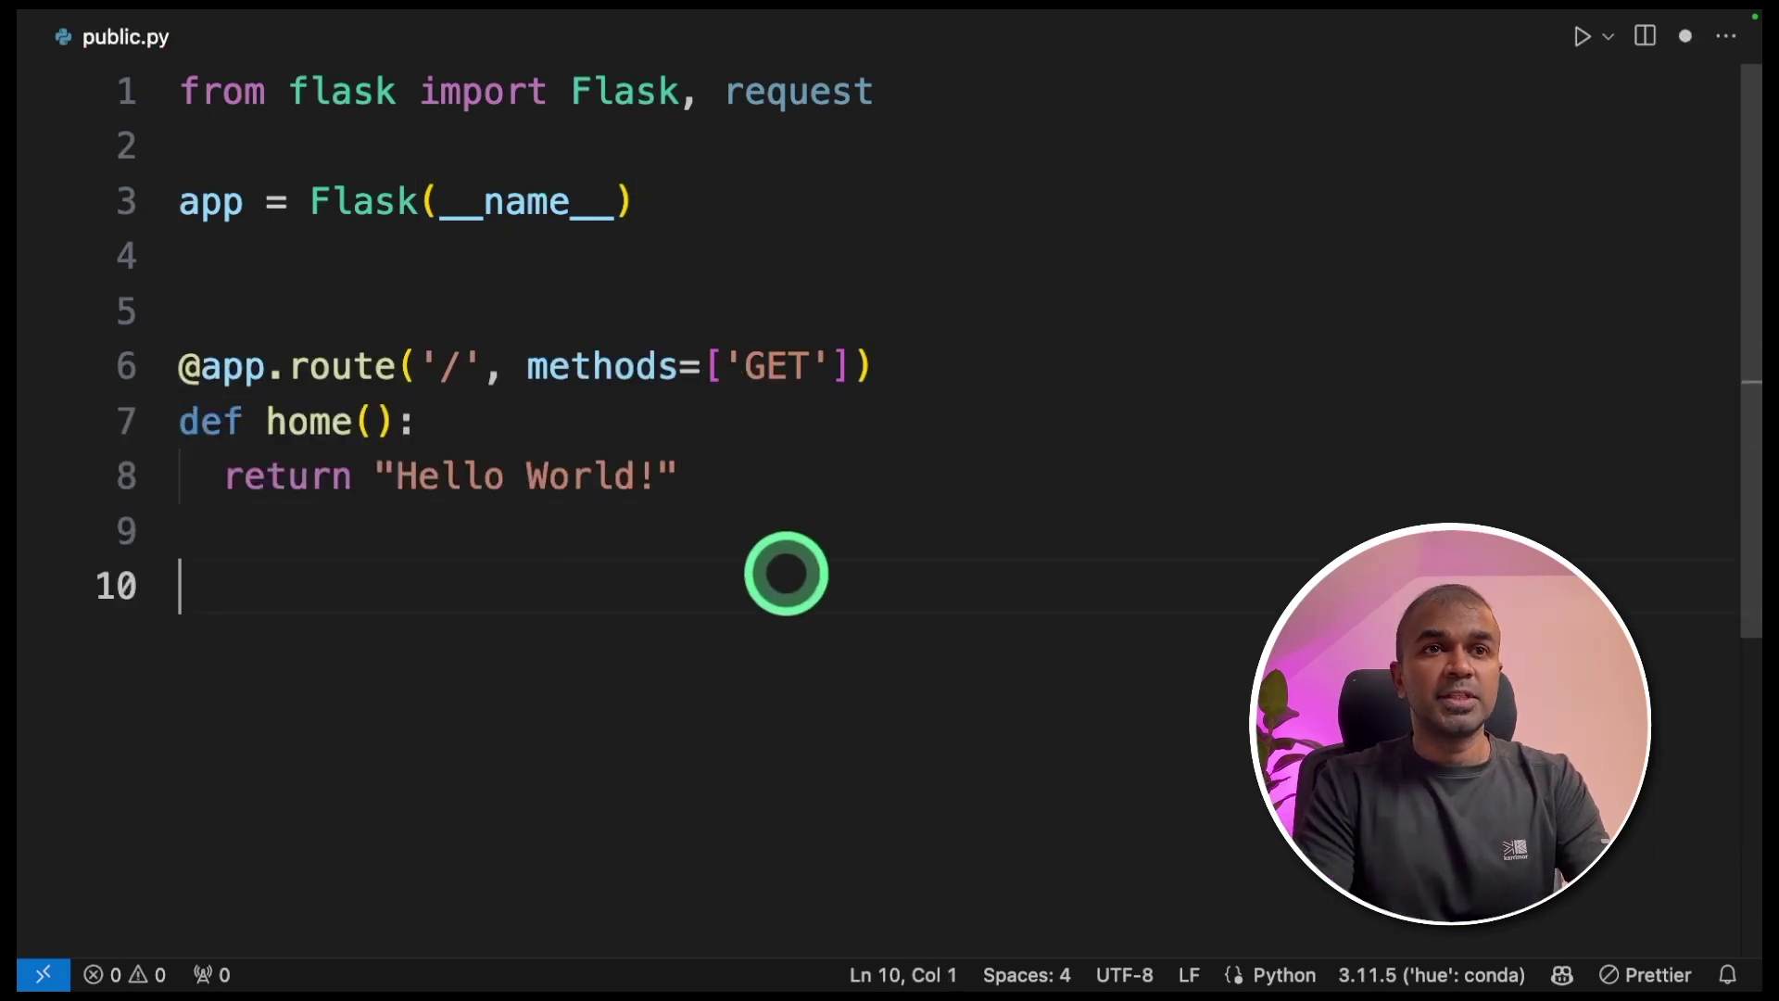
key(Tab)
scroll(927, 501, down, 1)
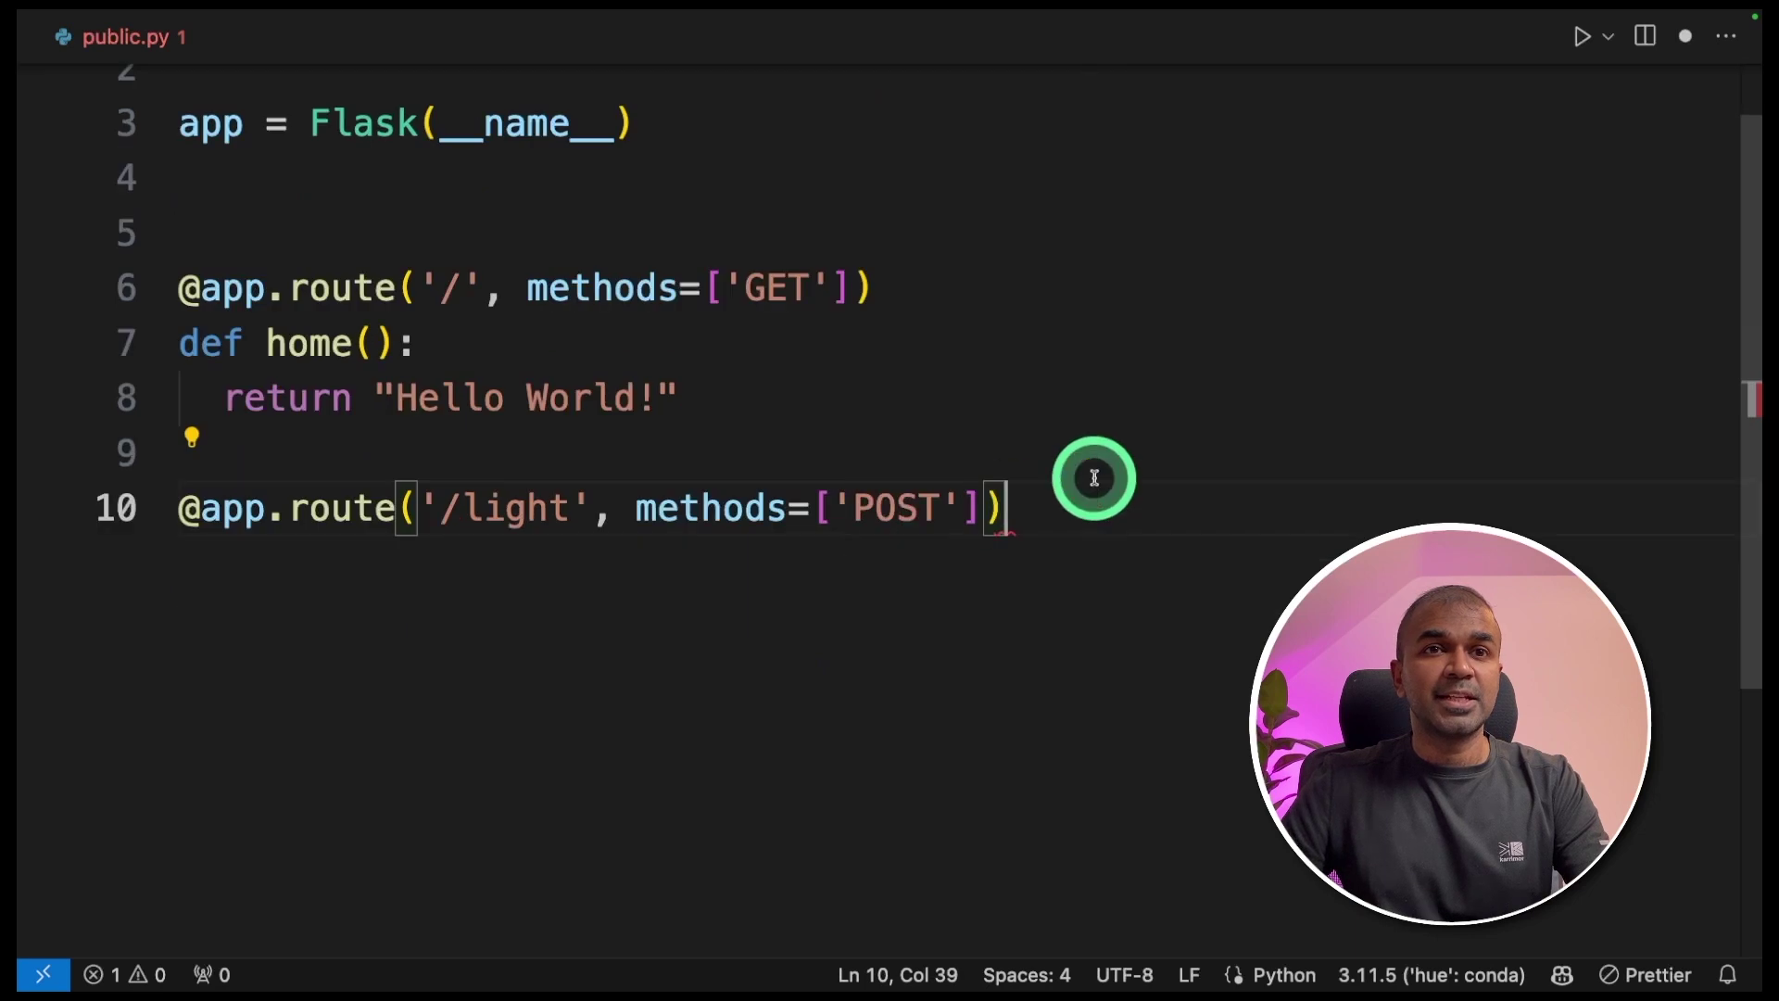
key(Return)
text(def control_light():)
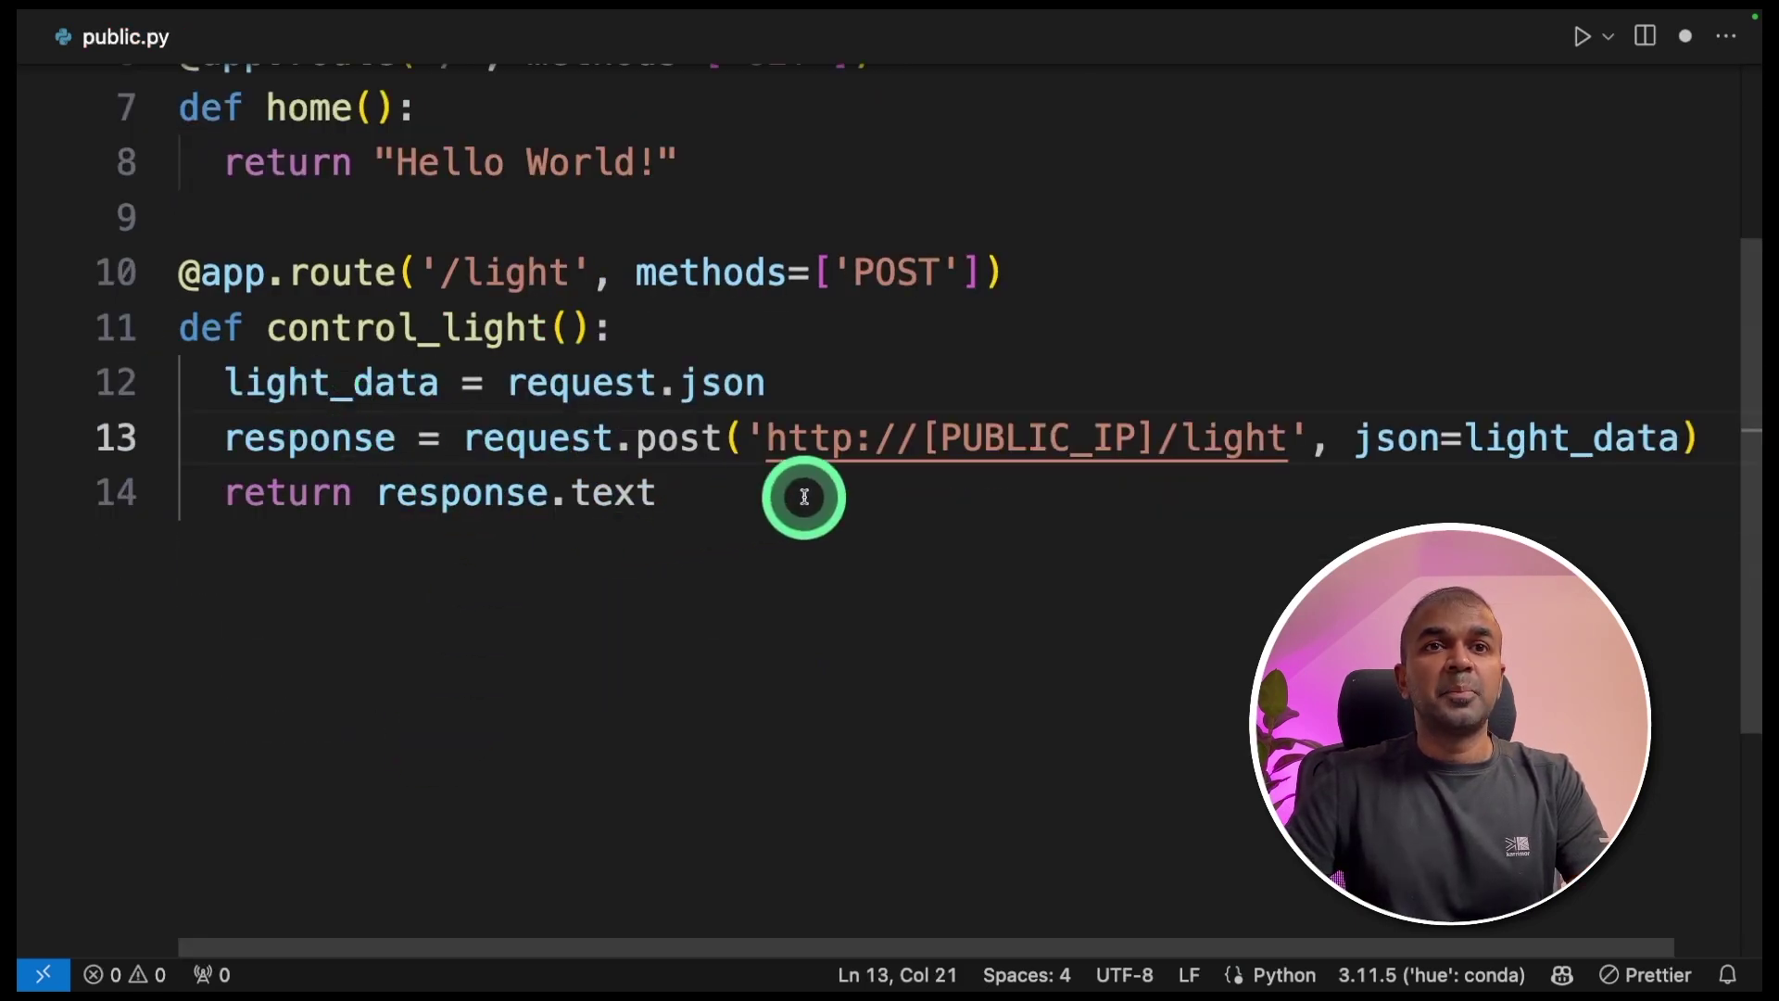
Check the forwarding URL to /light and add the block running the app on host 0.0.0.0, then save.
scroll(804, 497, down, 1)
drag(1158, 360, 926, 358)
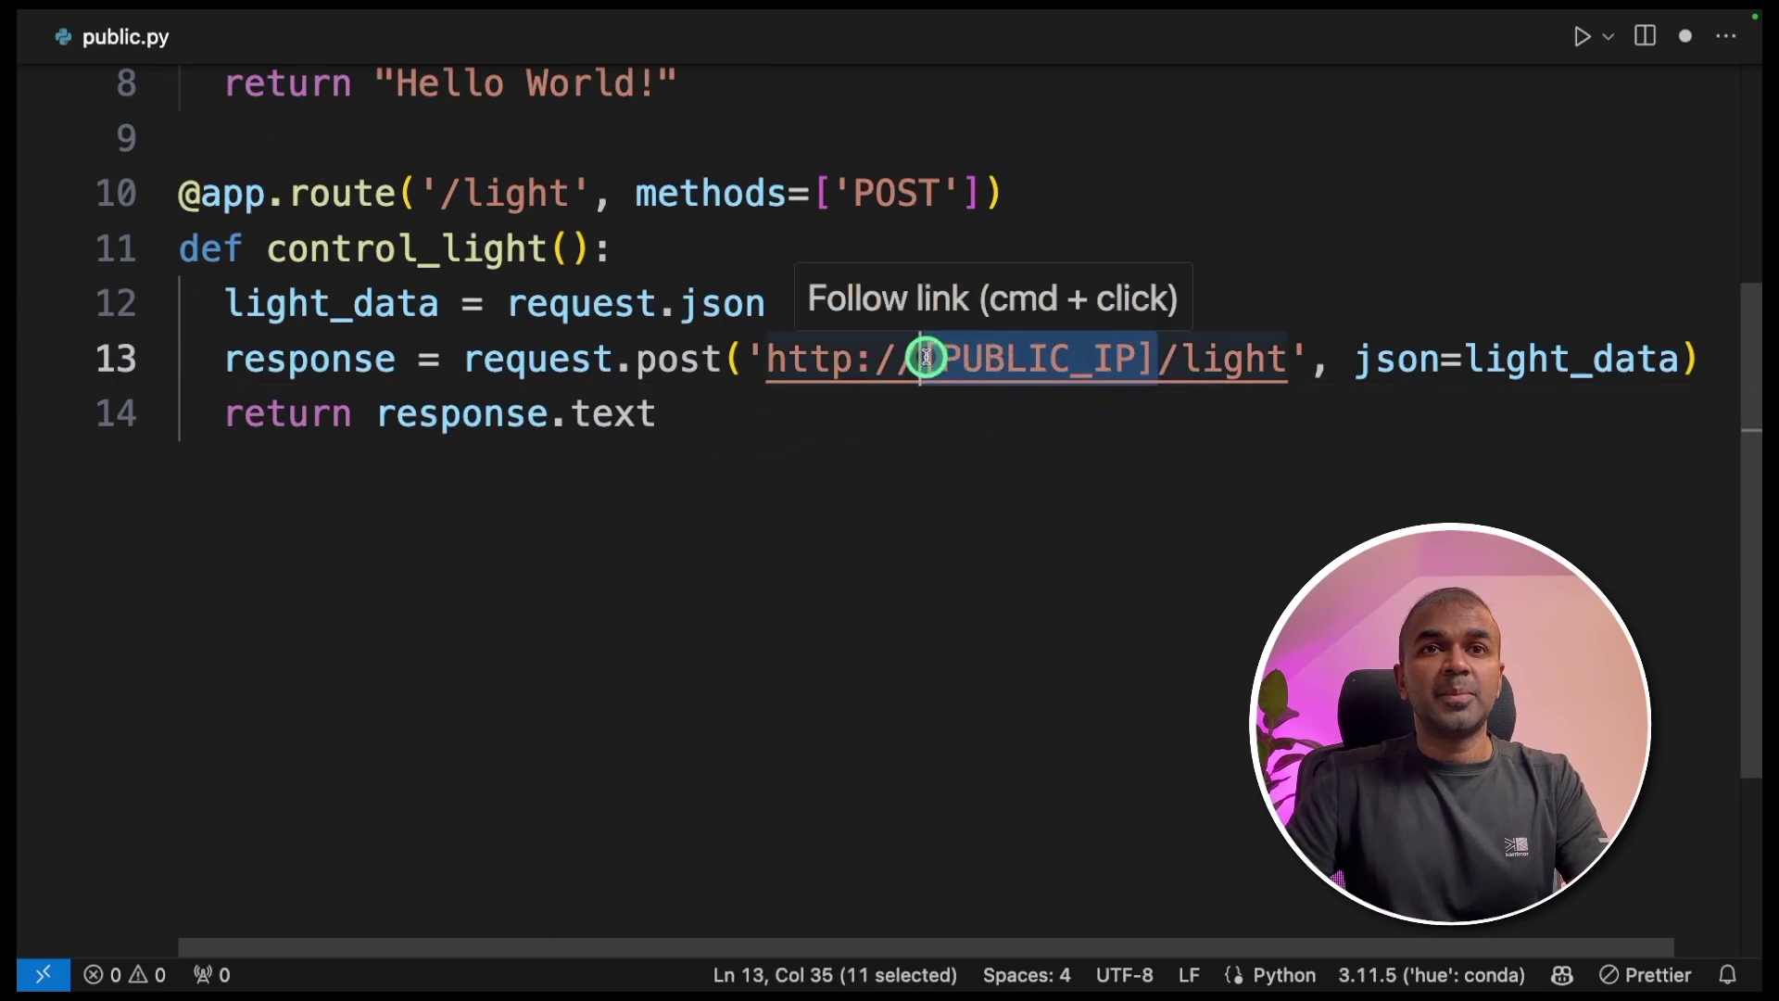
double_click(1205, 362)
click(759, 436)
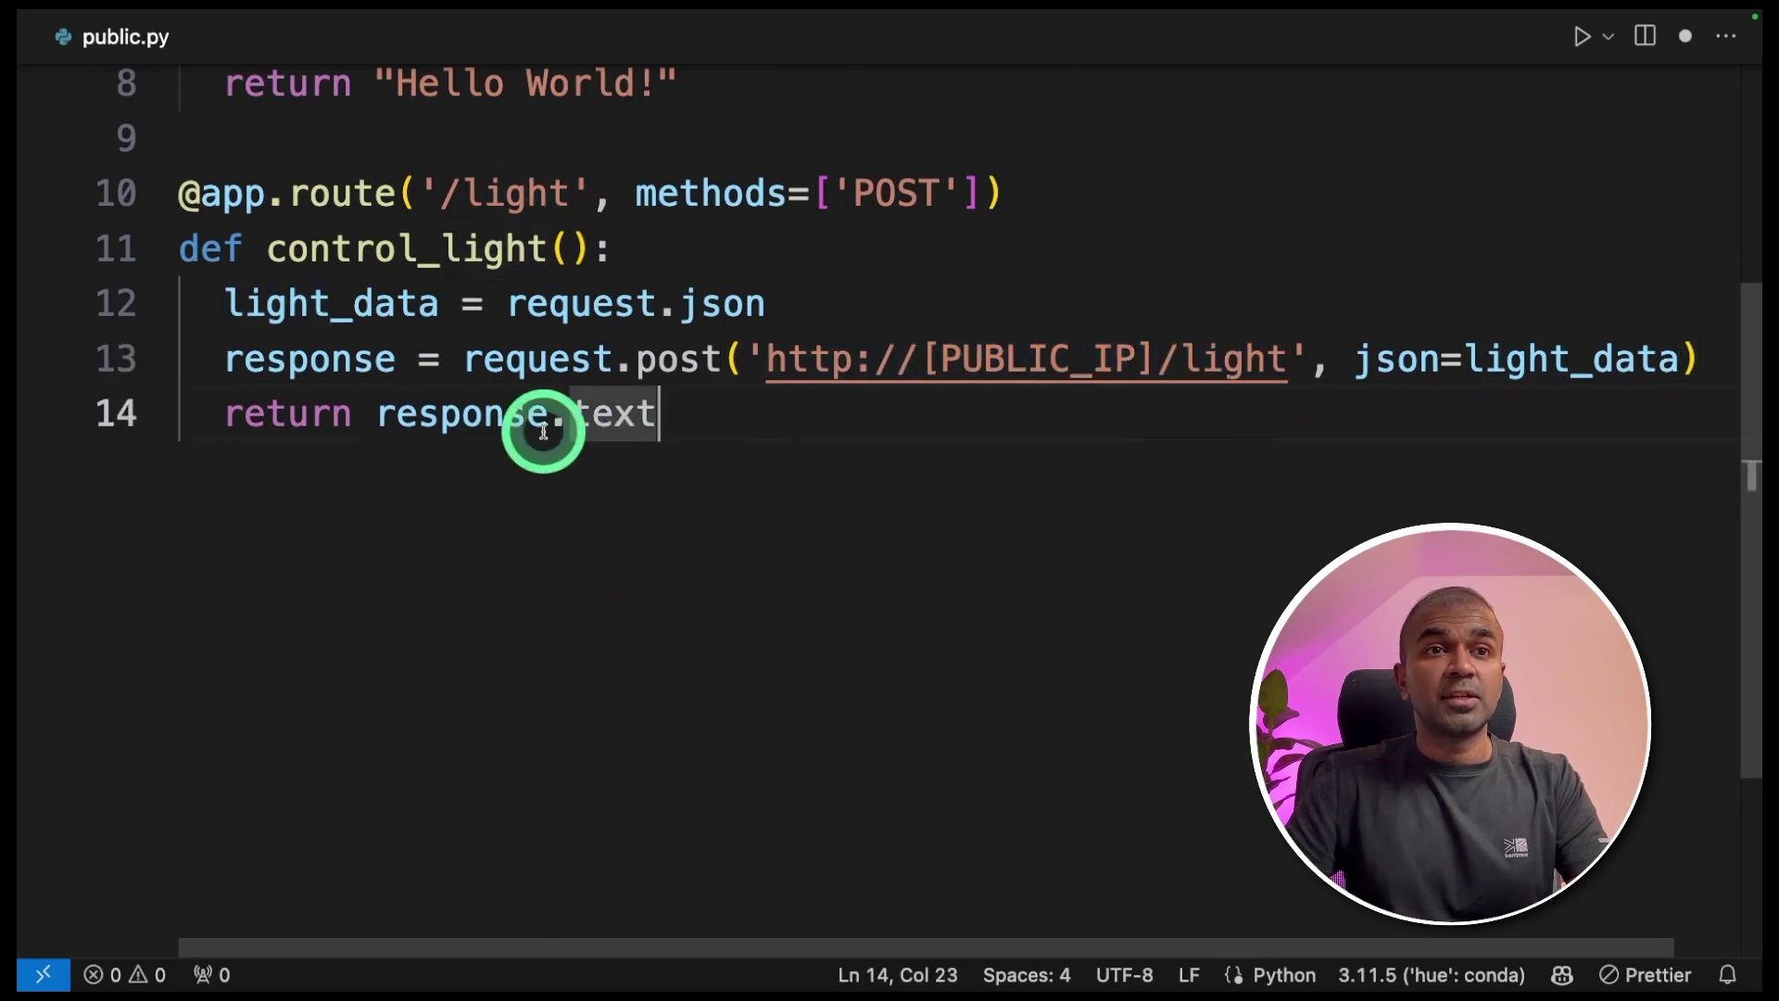
double_click(481, 419)
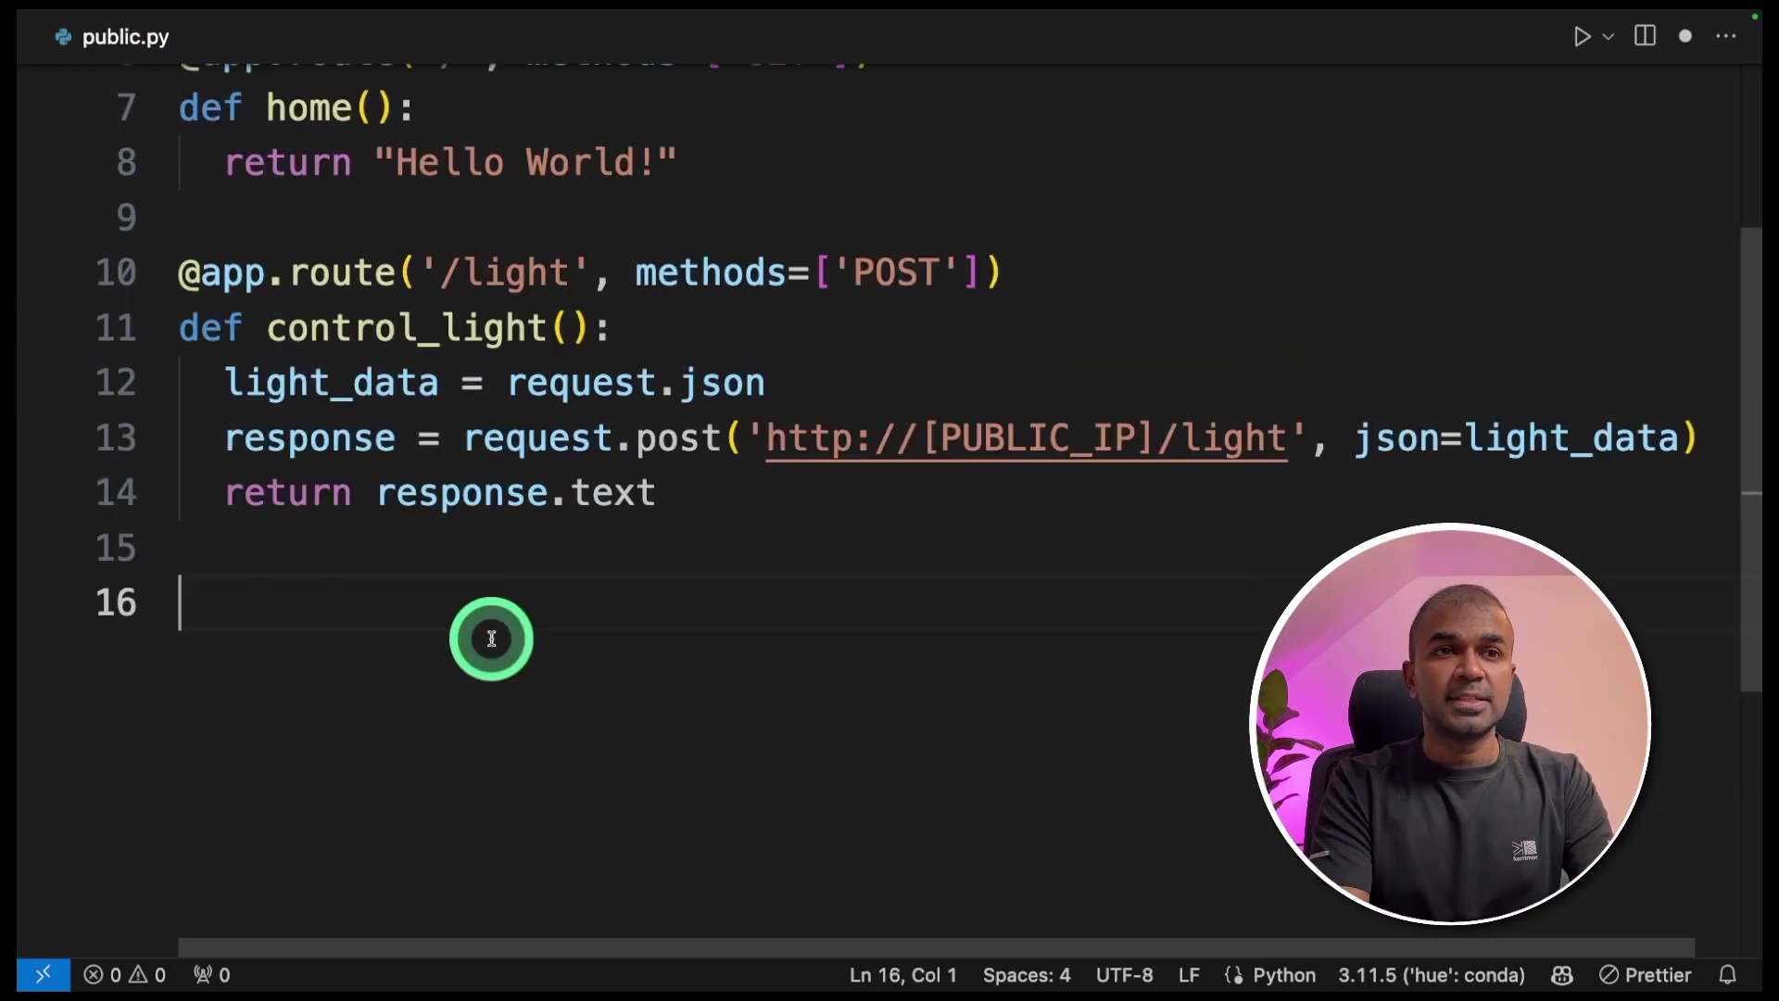
text(if)
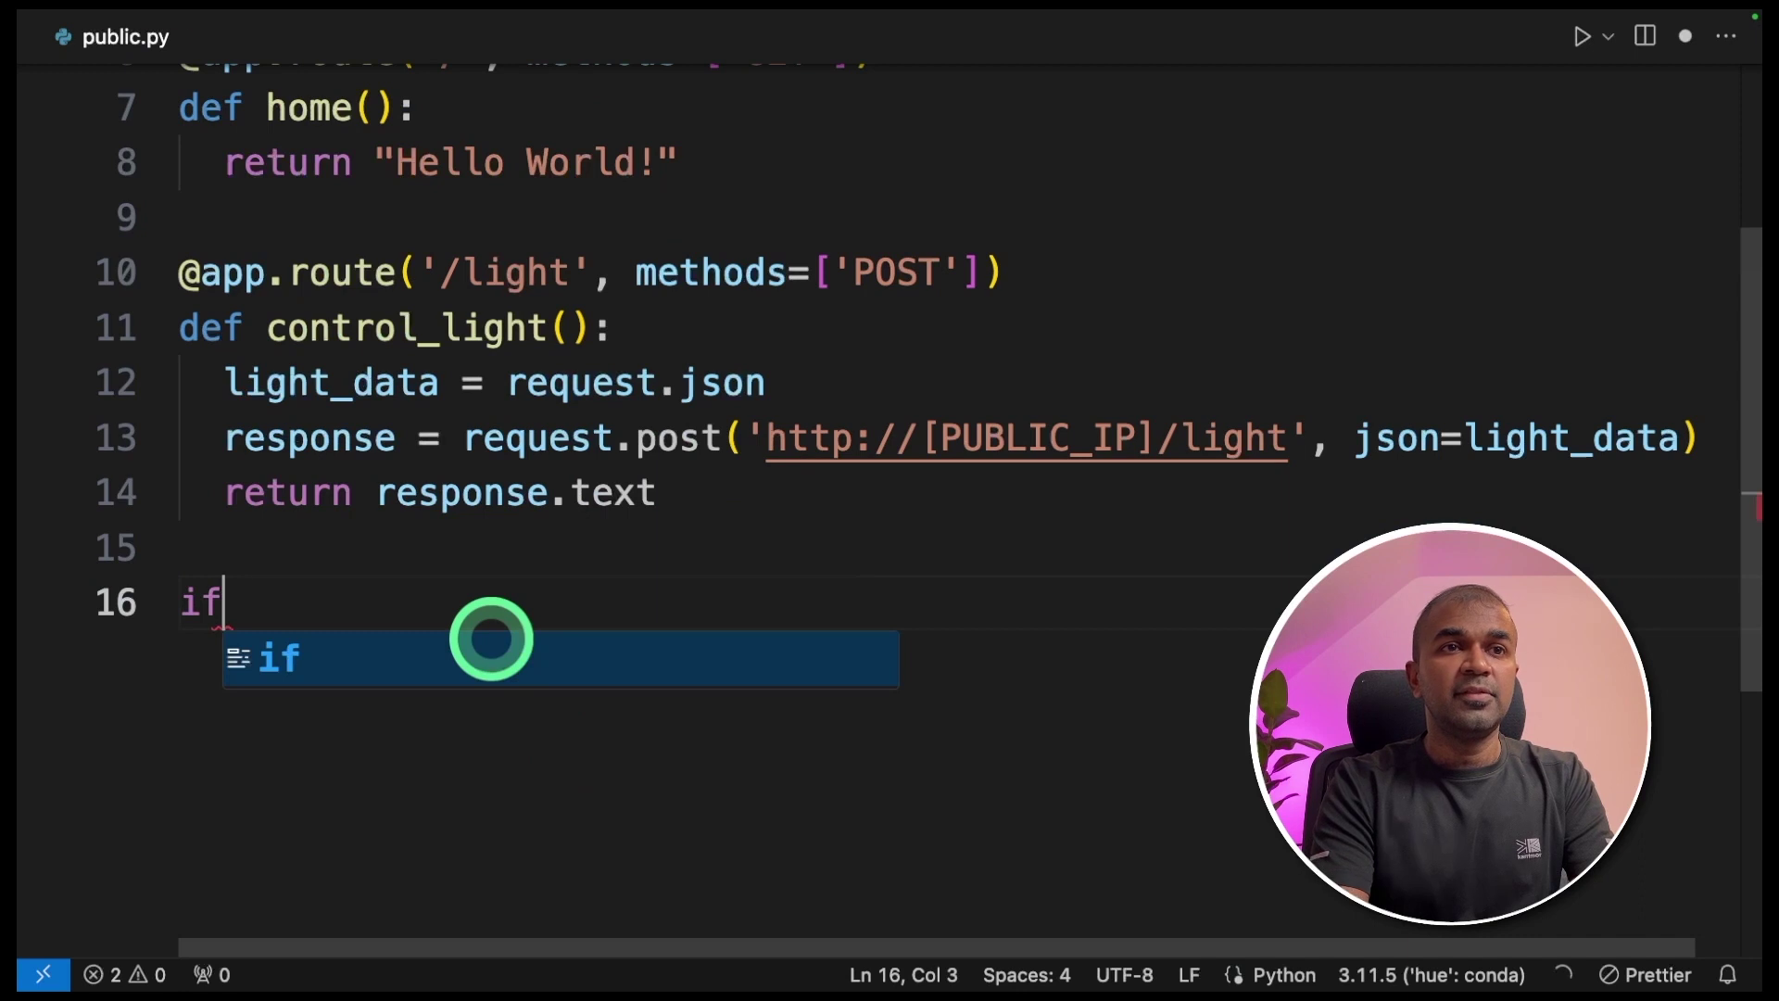
key(Tab)
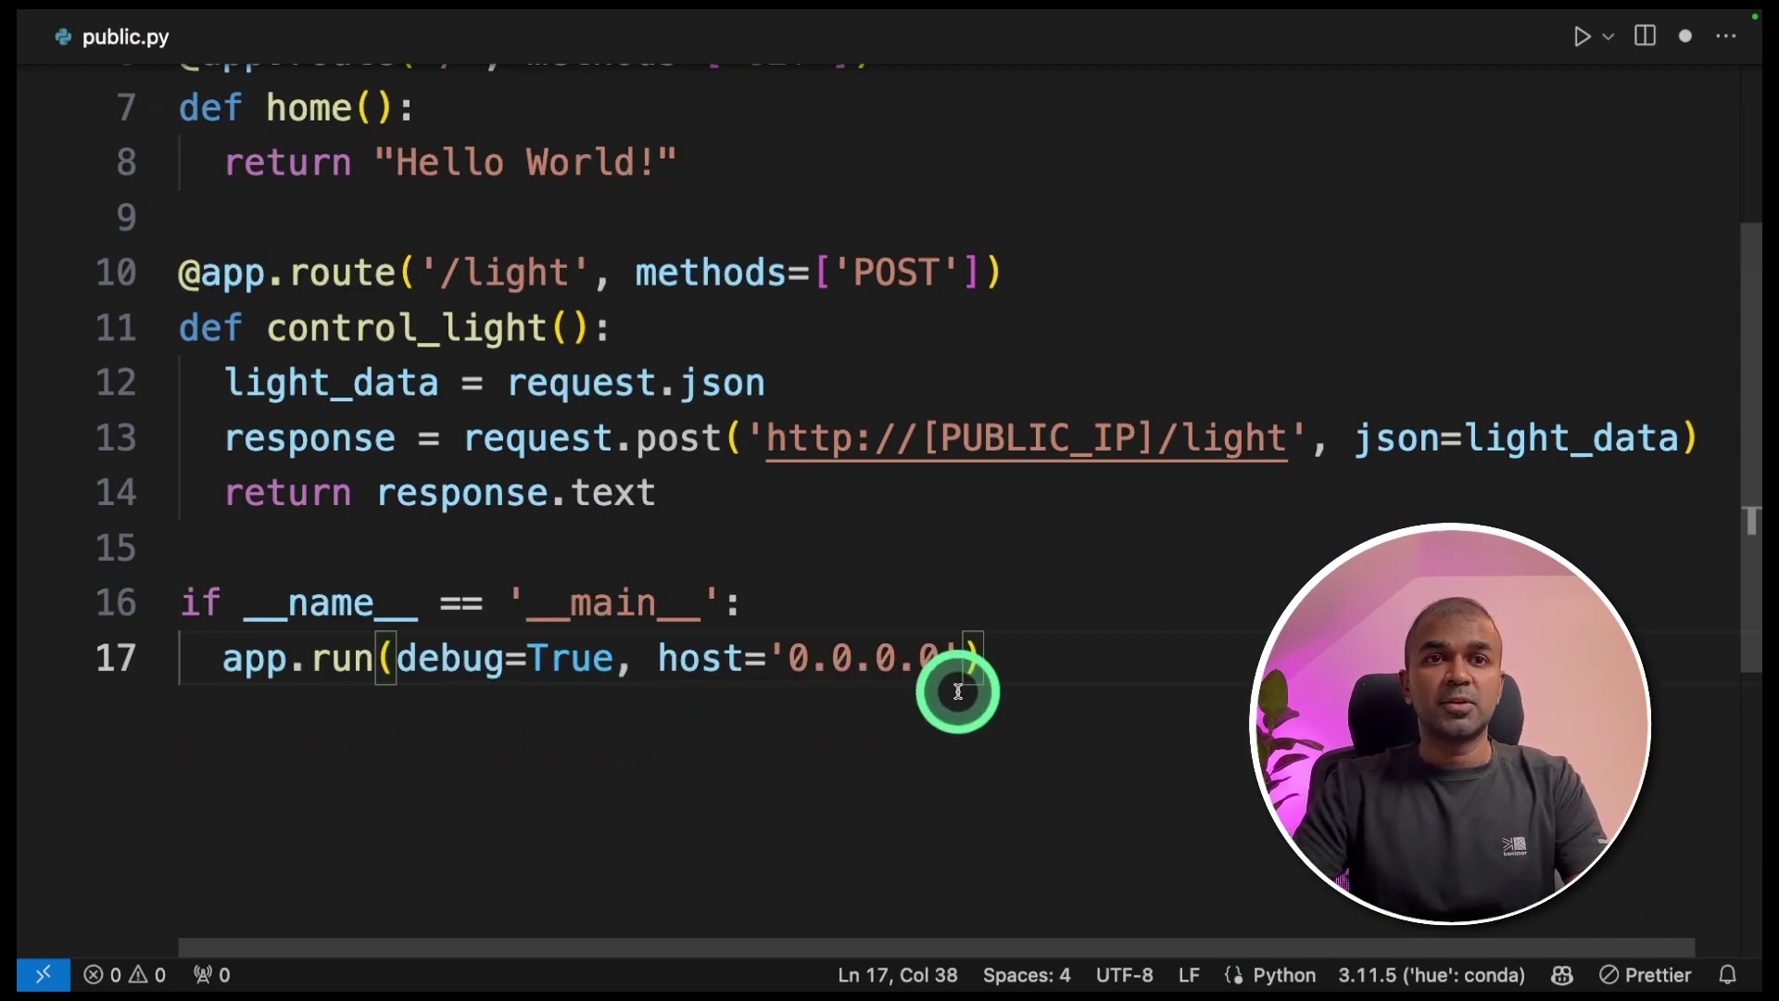
scroll(1004, 689, up, 6)
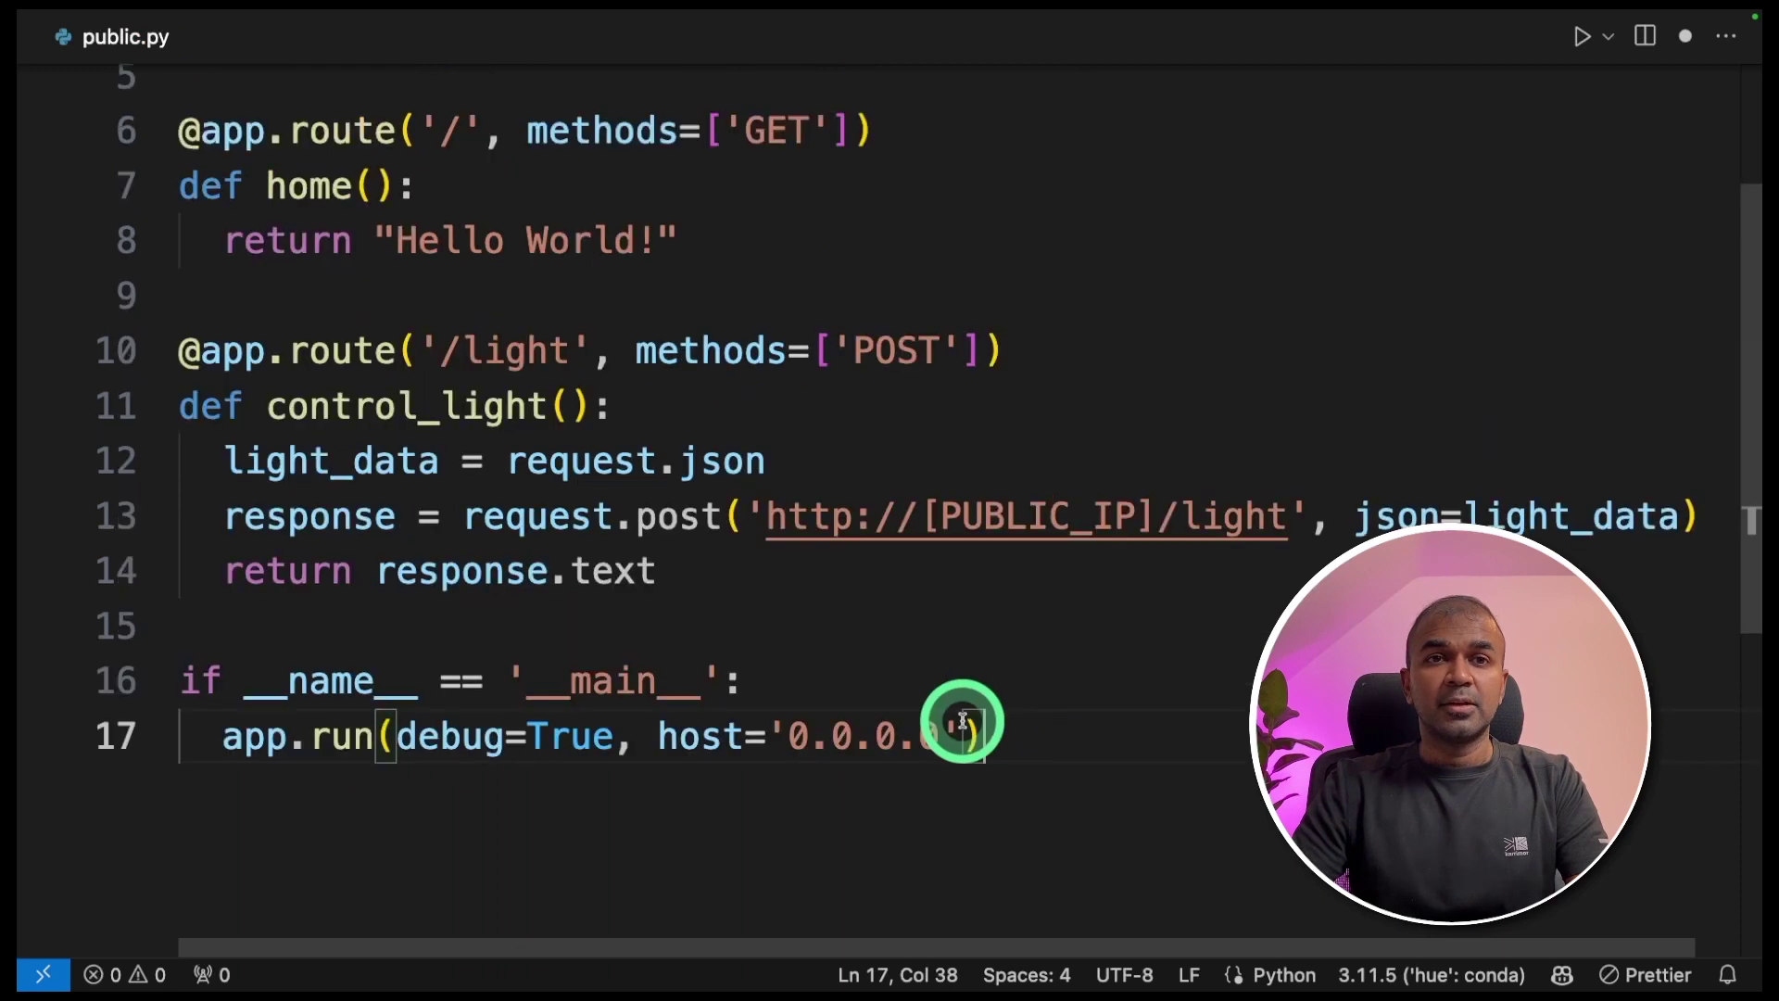
key(ctrl+s)
Look up the public IP with curl ifconfig.me for the PUBLIC_IP placeholder, then select all the code.
scroll(982, 639, down, 5)
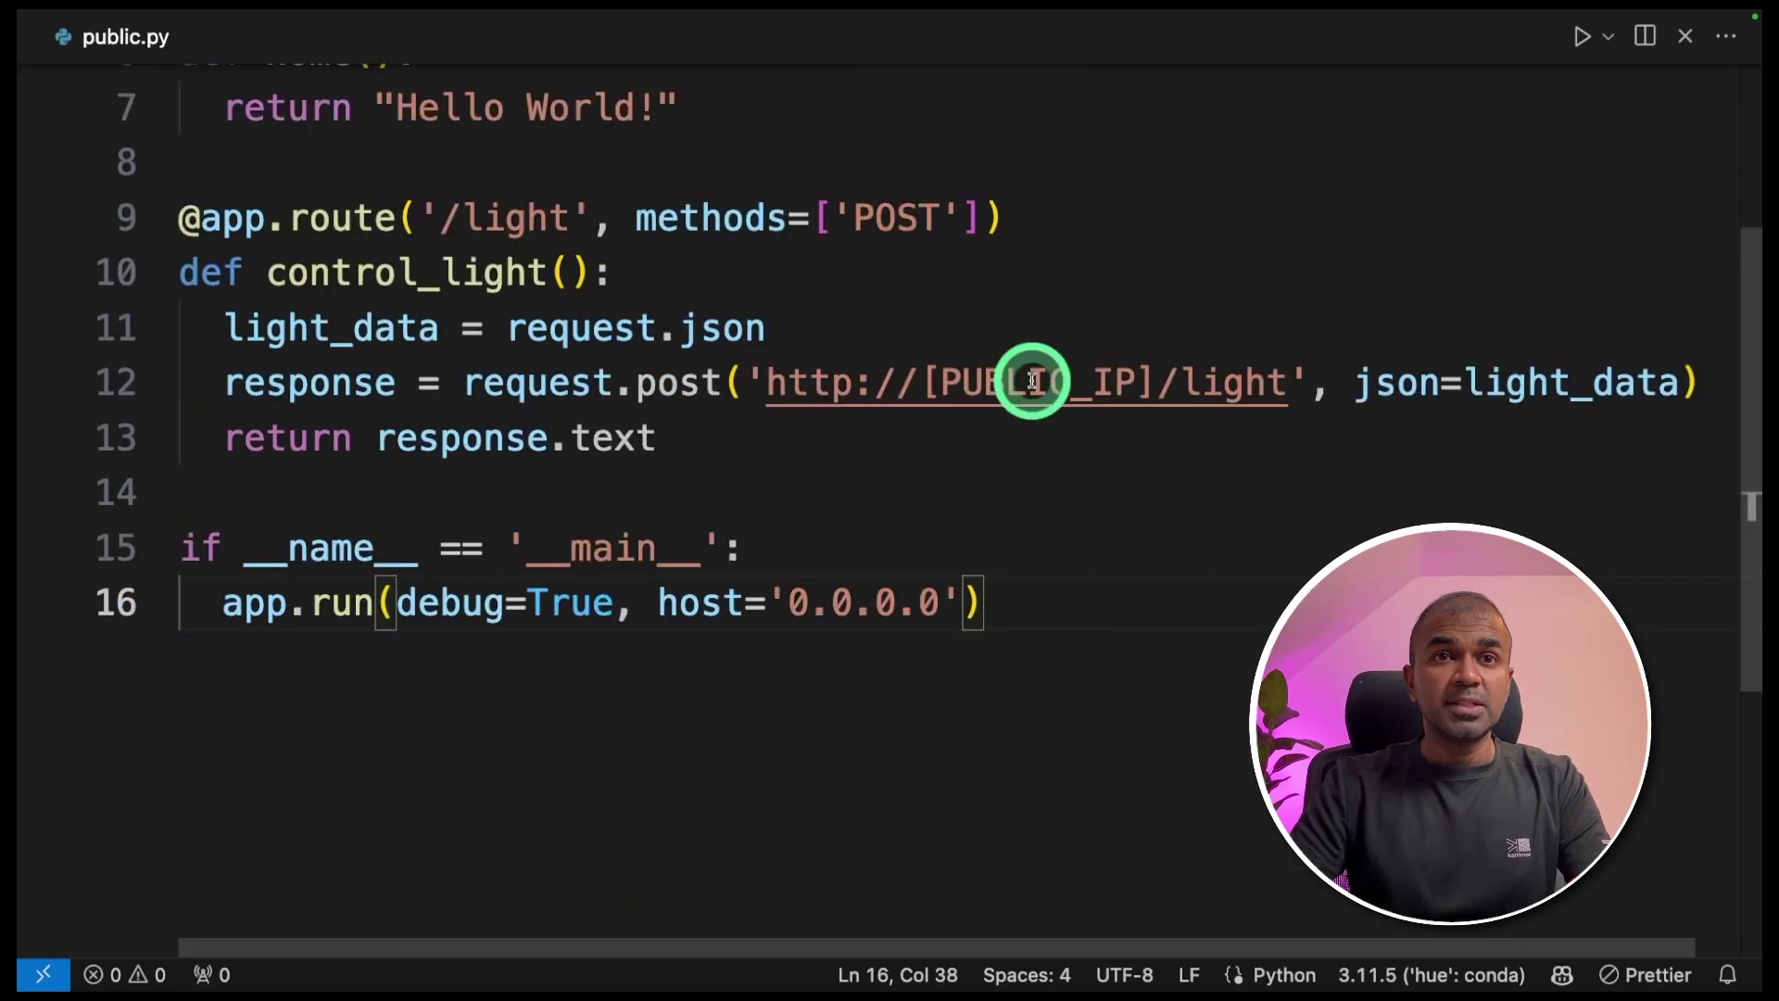
double_click(1033, 383)
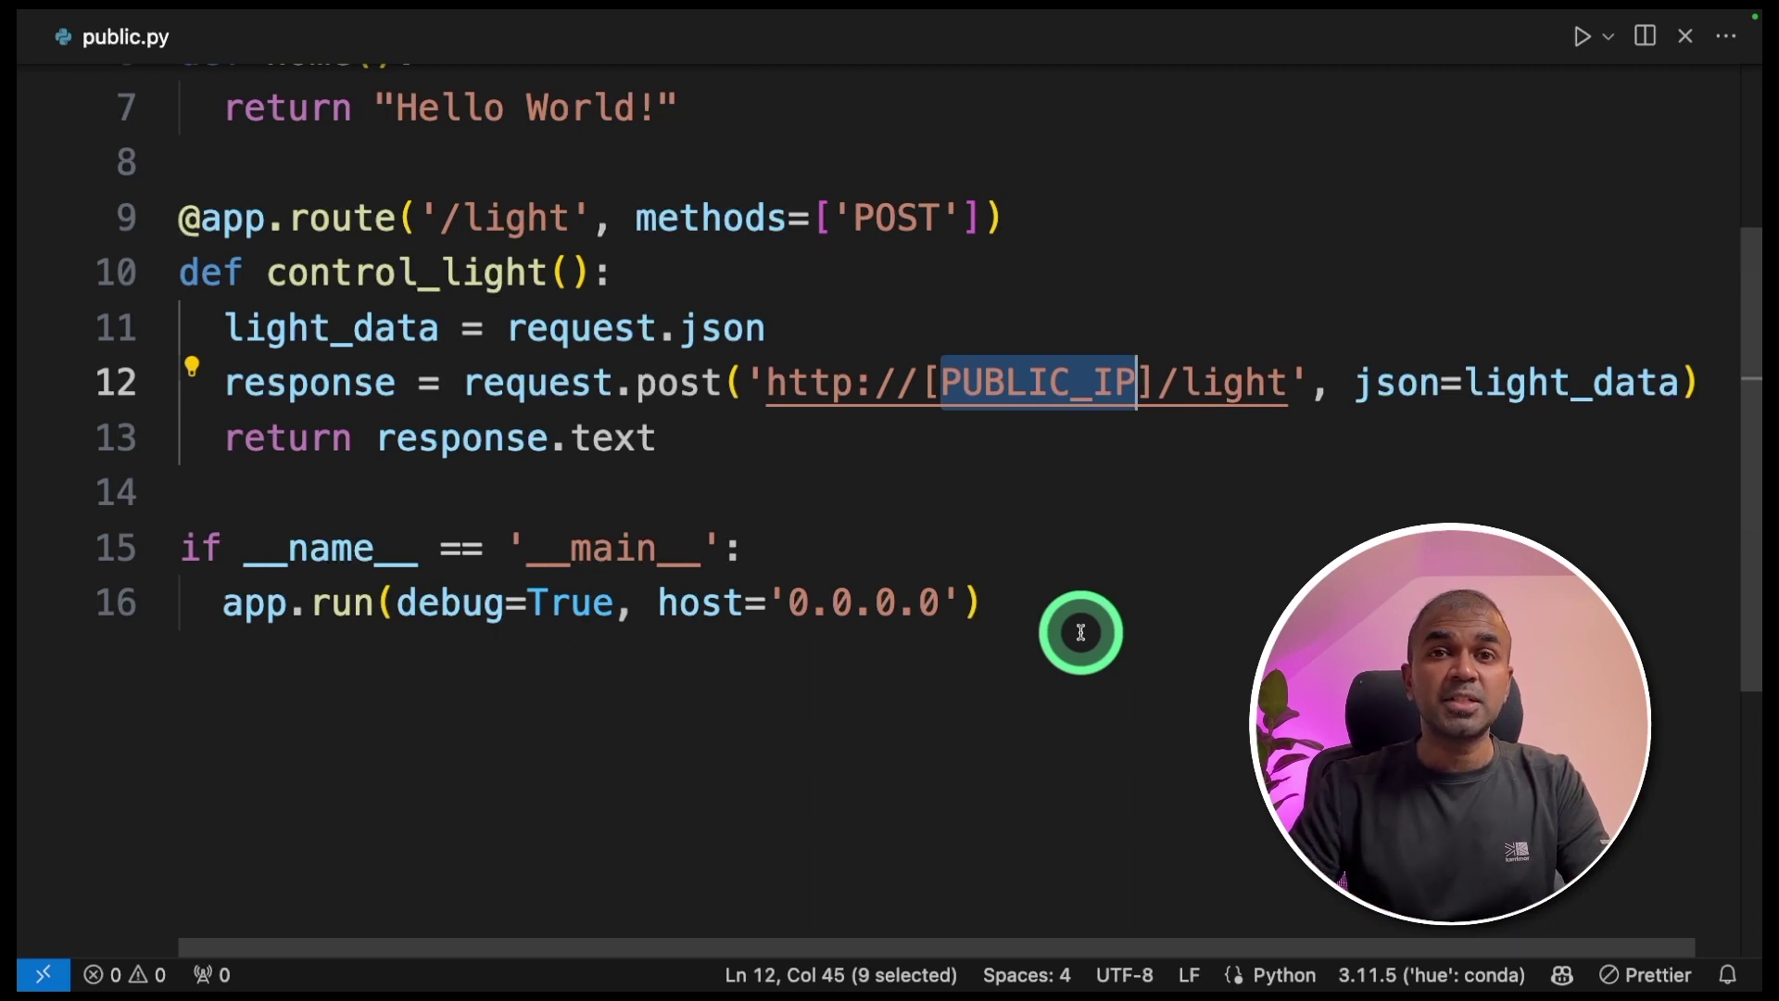
key(ctrl+grave)
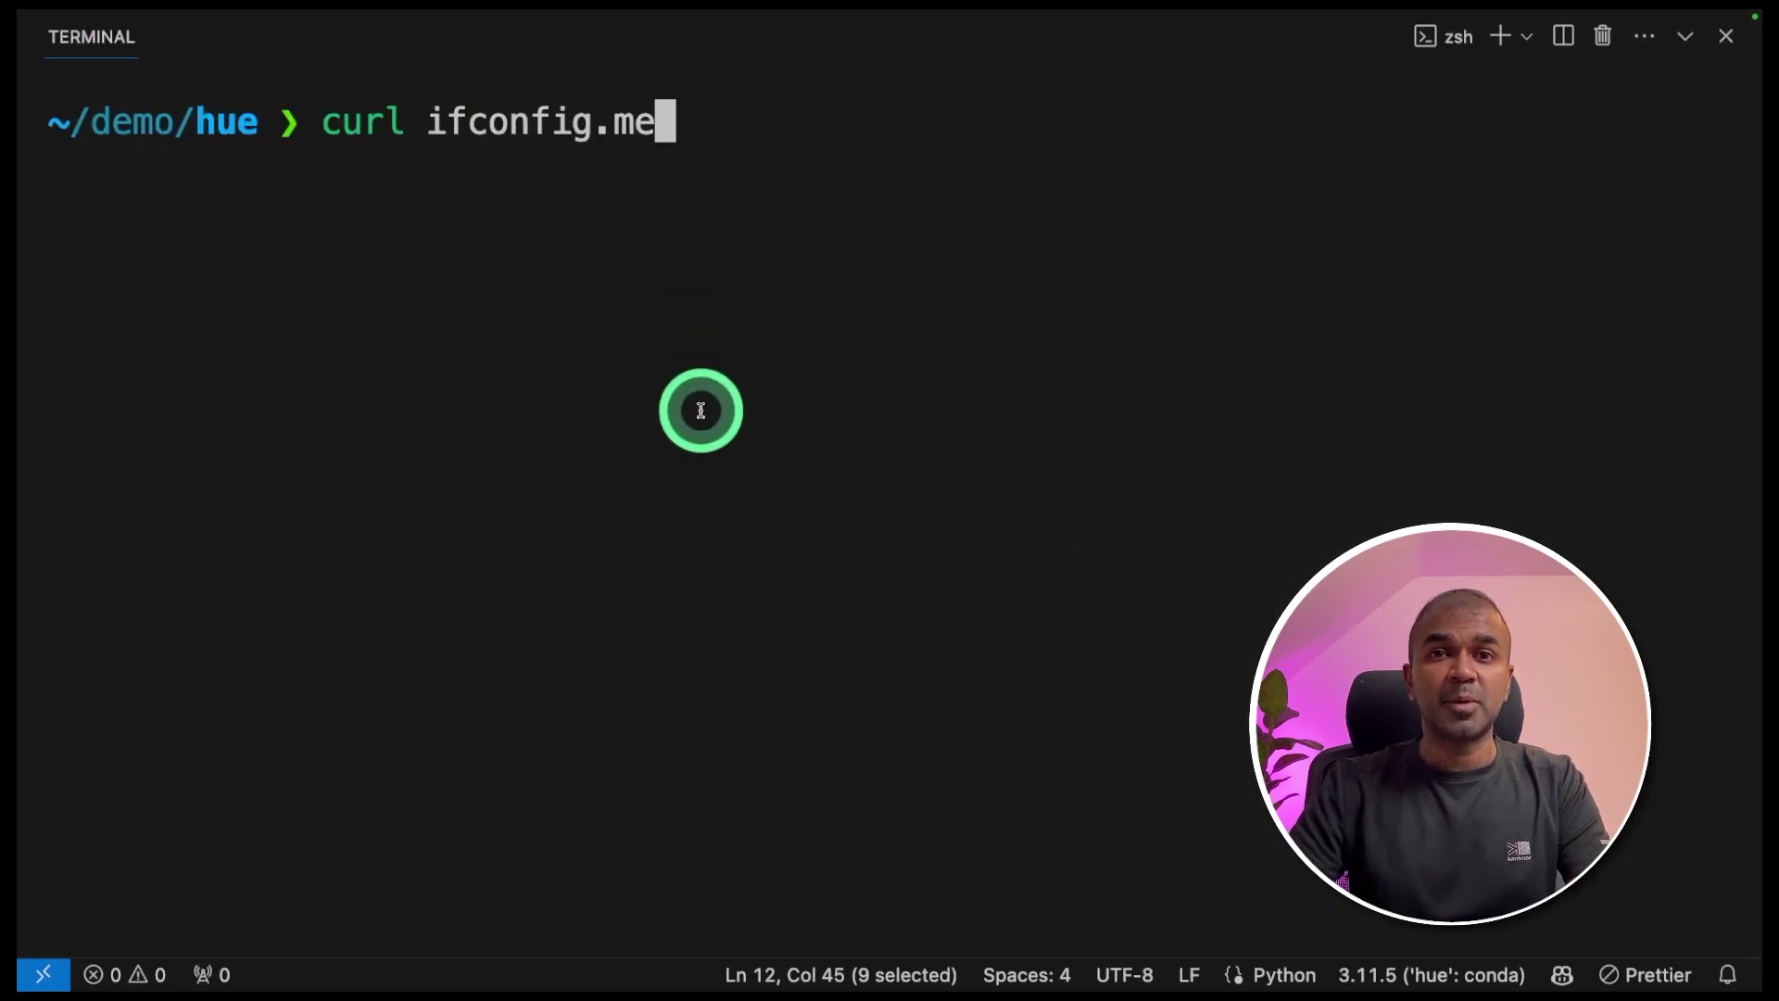
key(ctrl+grave)
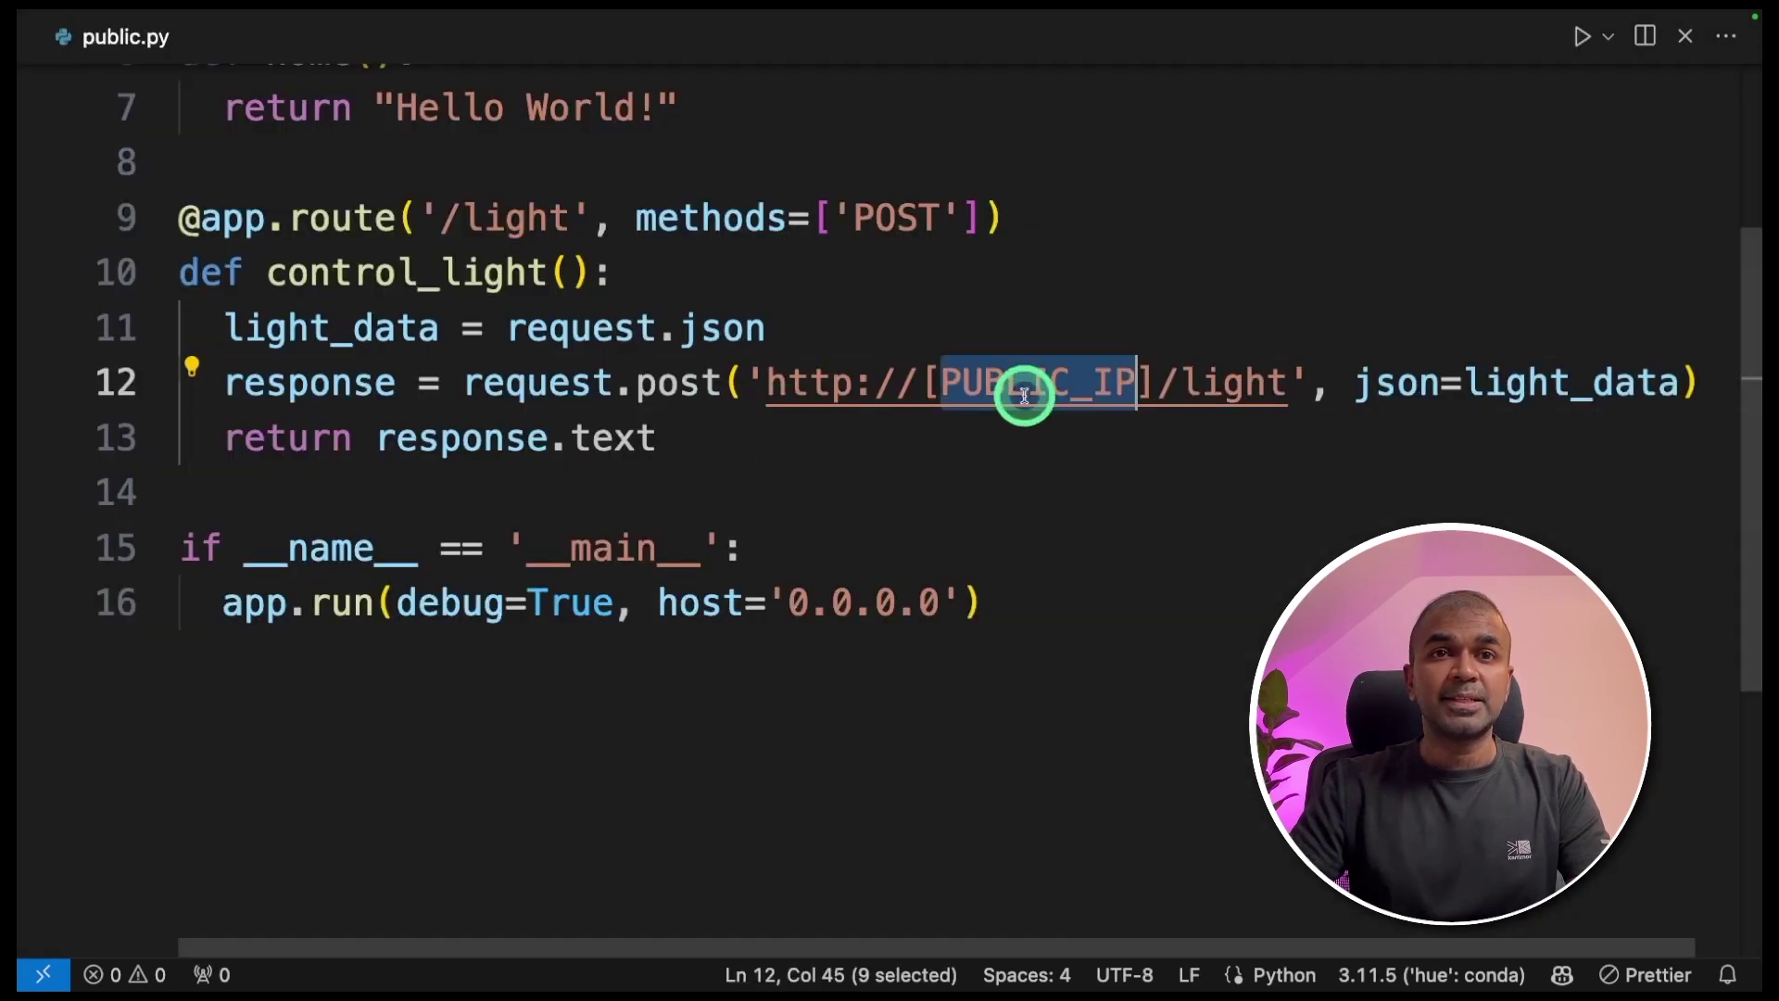
click(1012, 607)
key(super+a)
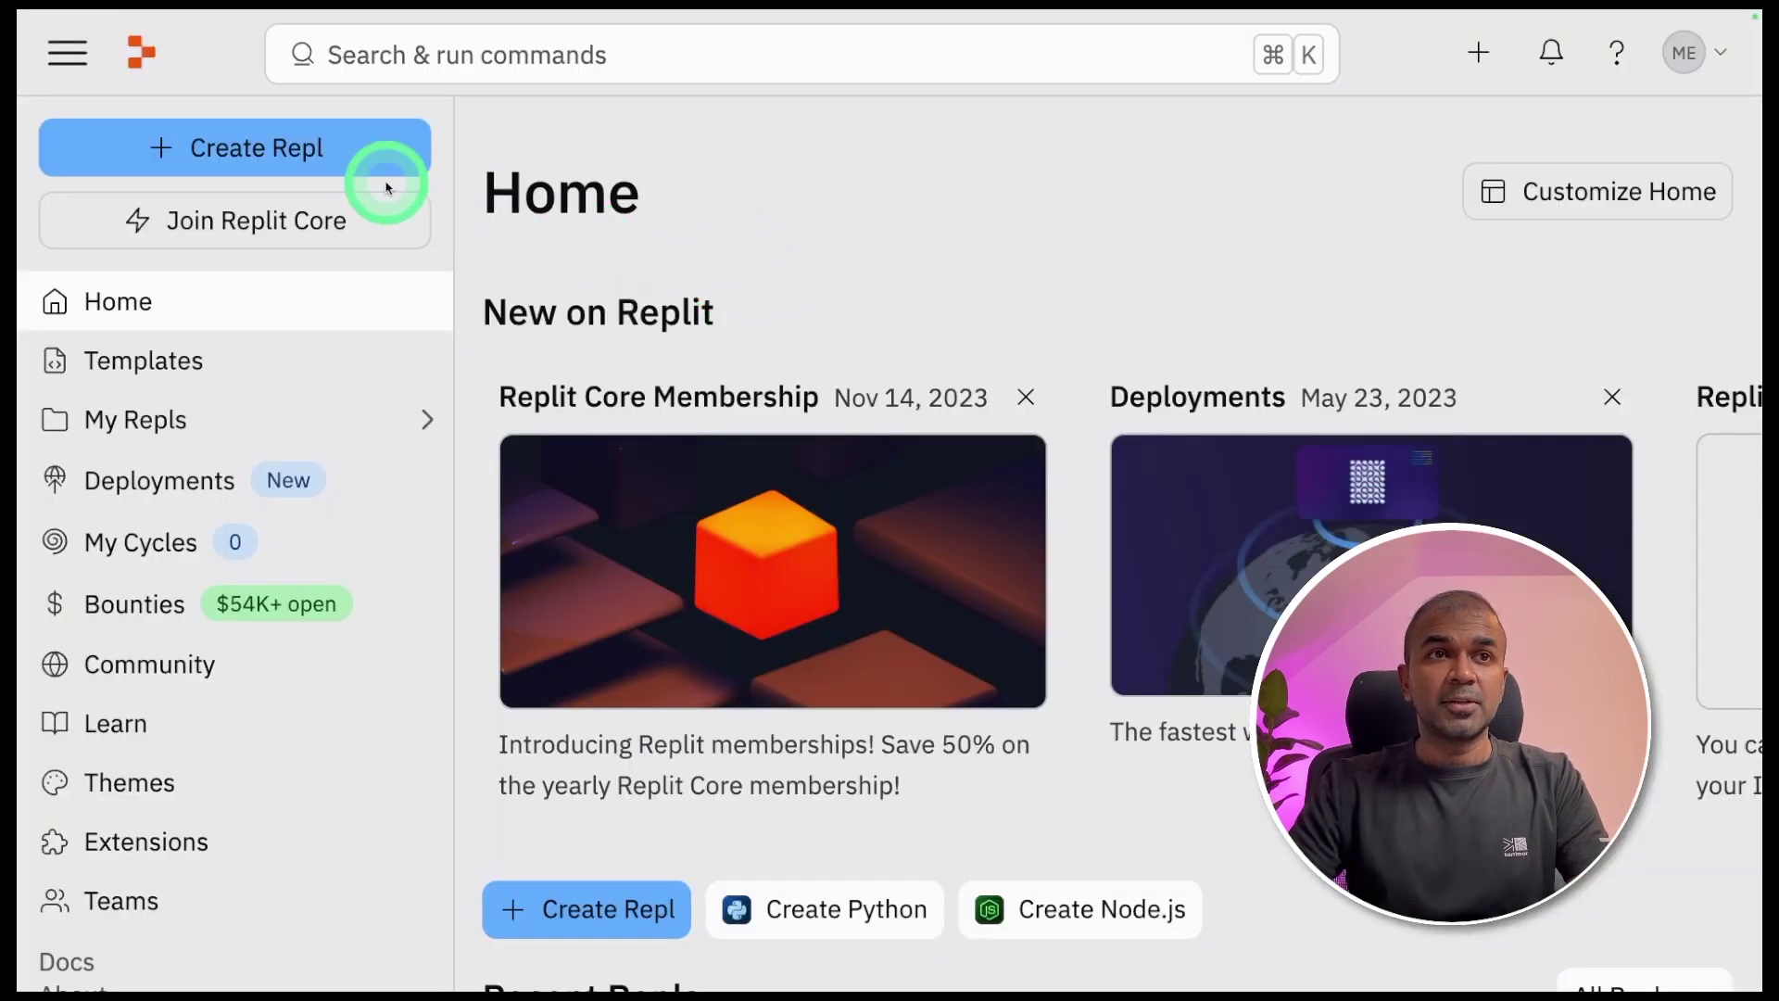
Create a new repl from the Python template.
click(246, 151)
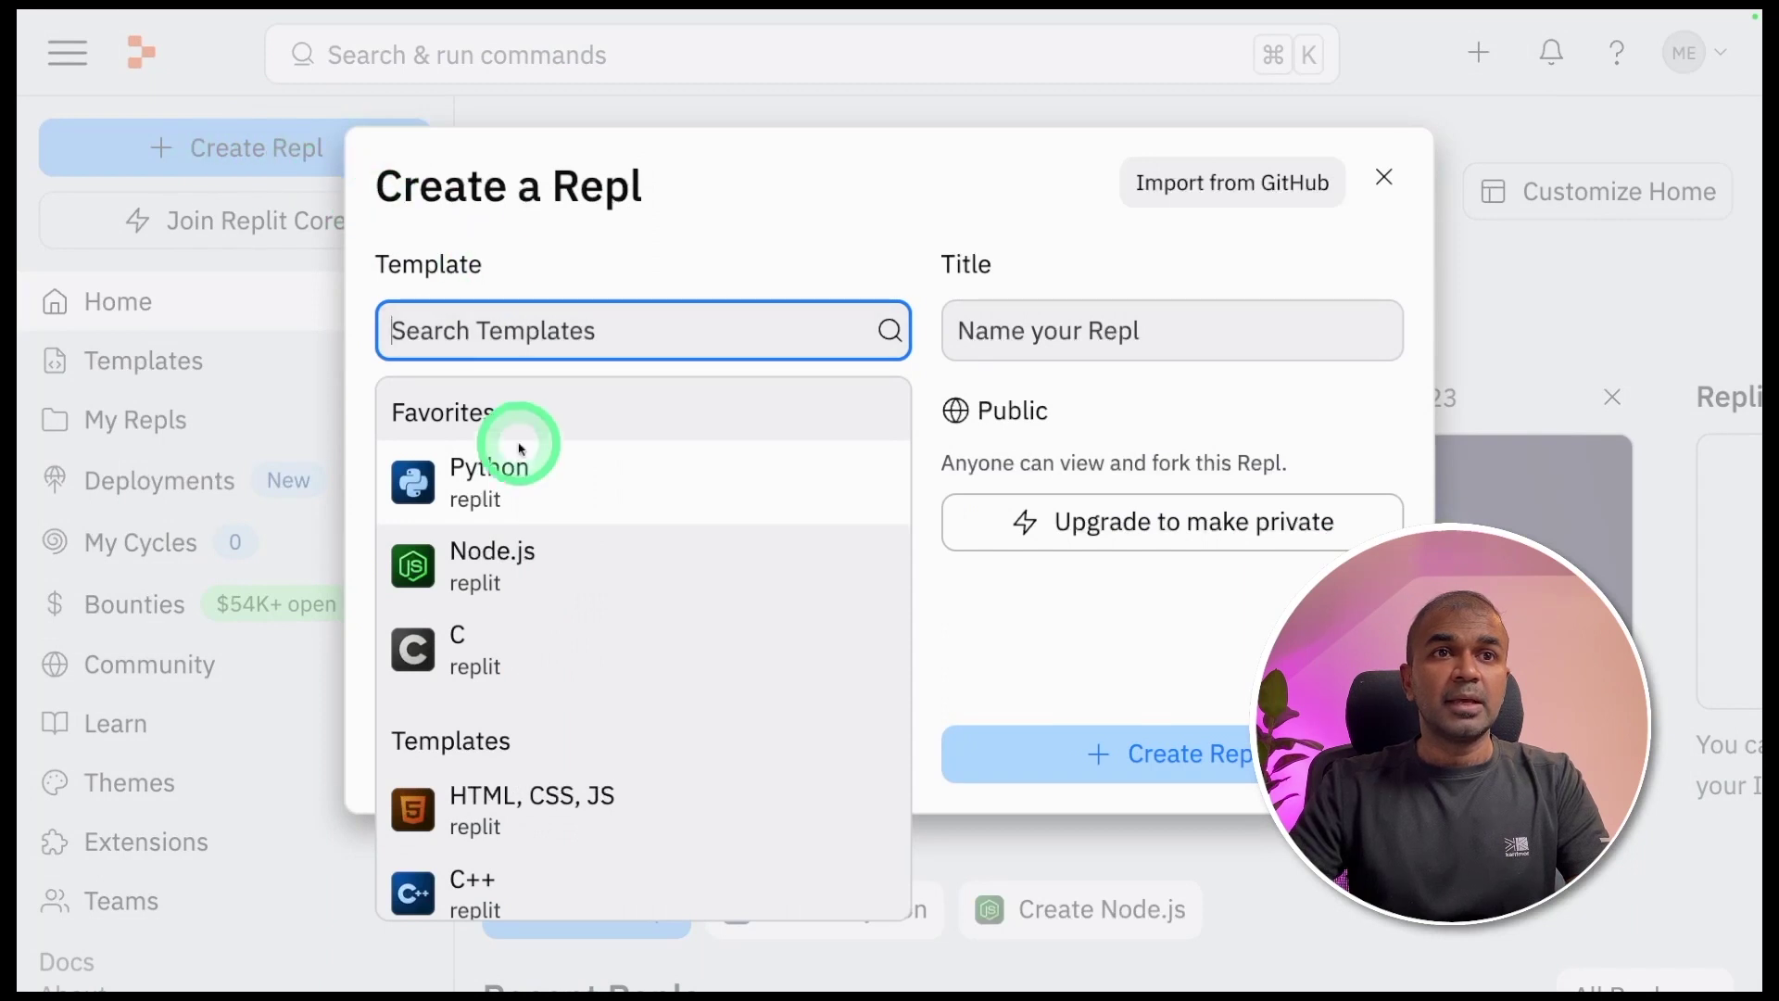
click(515, 485)
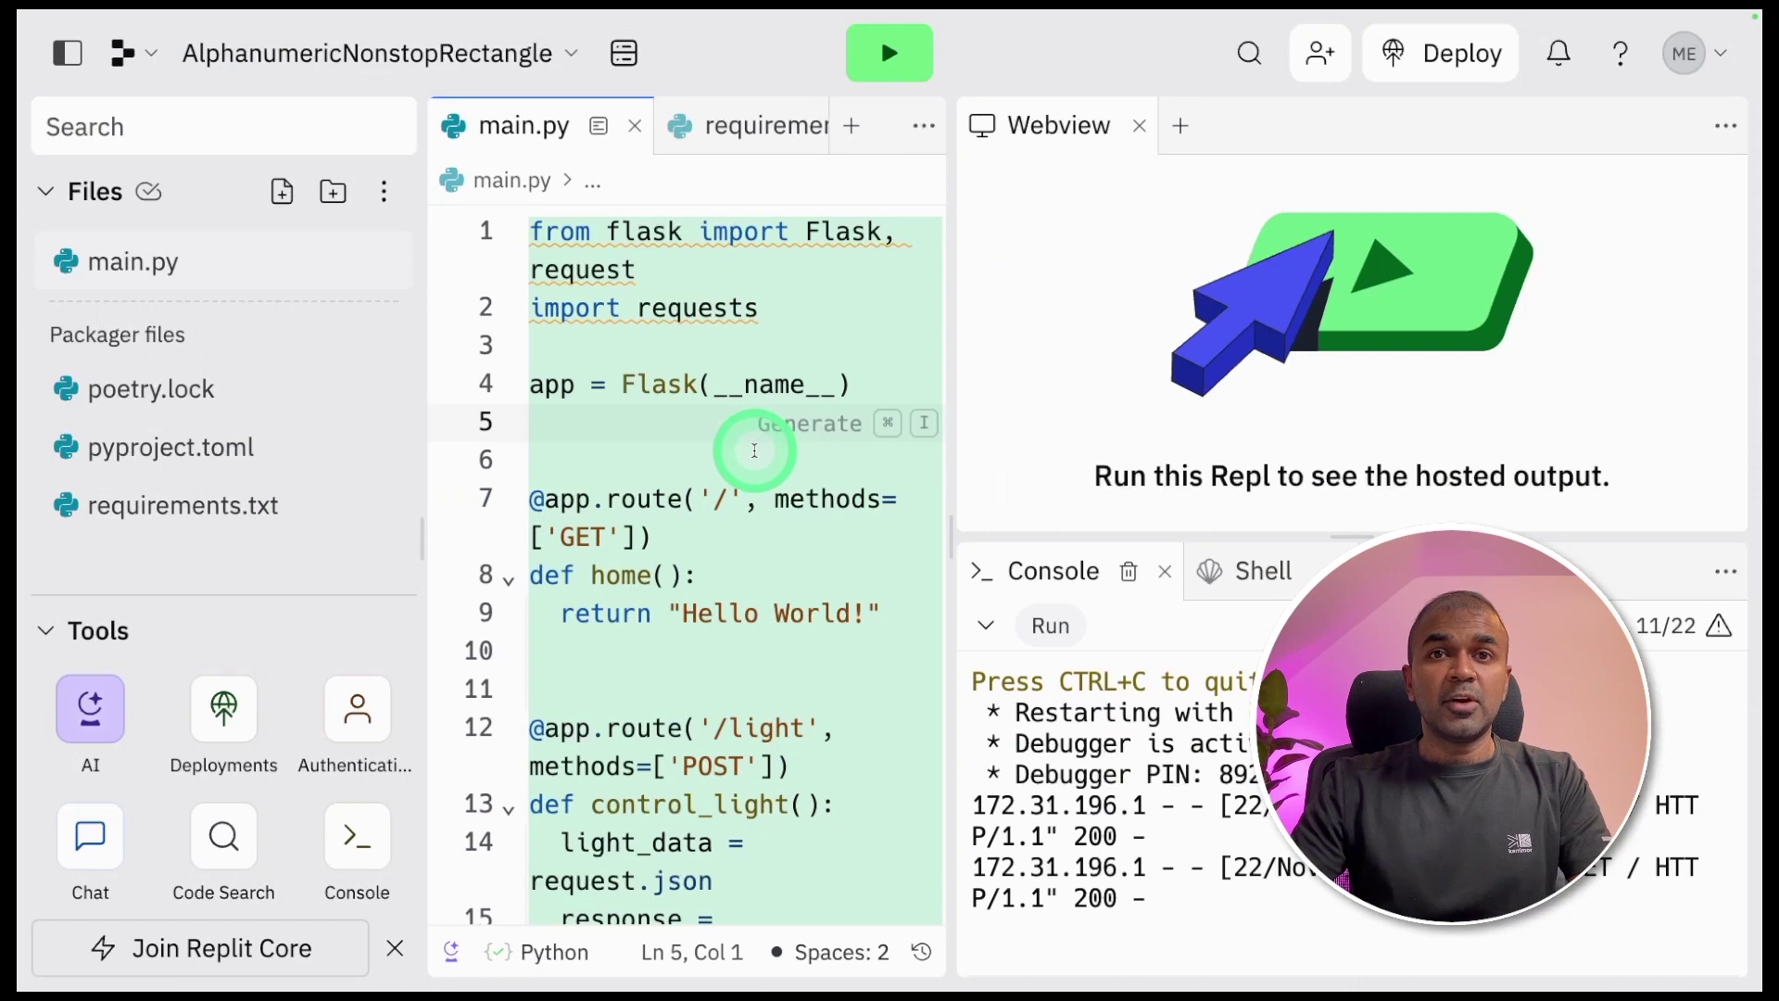
Confirm flask is listed in requirements.txt, then run main.py and view Hello World! in the webview.
click(700, 450)
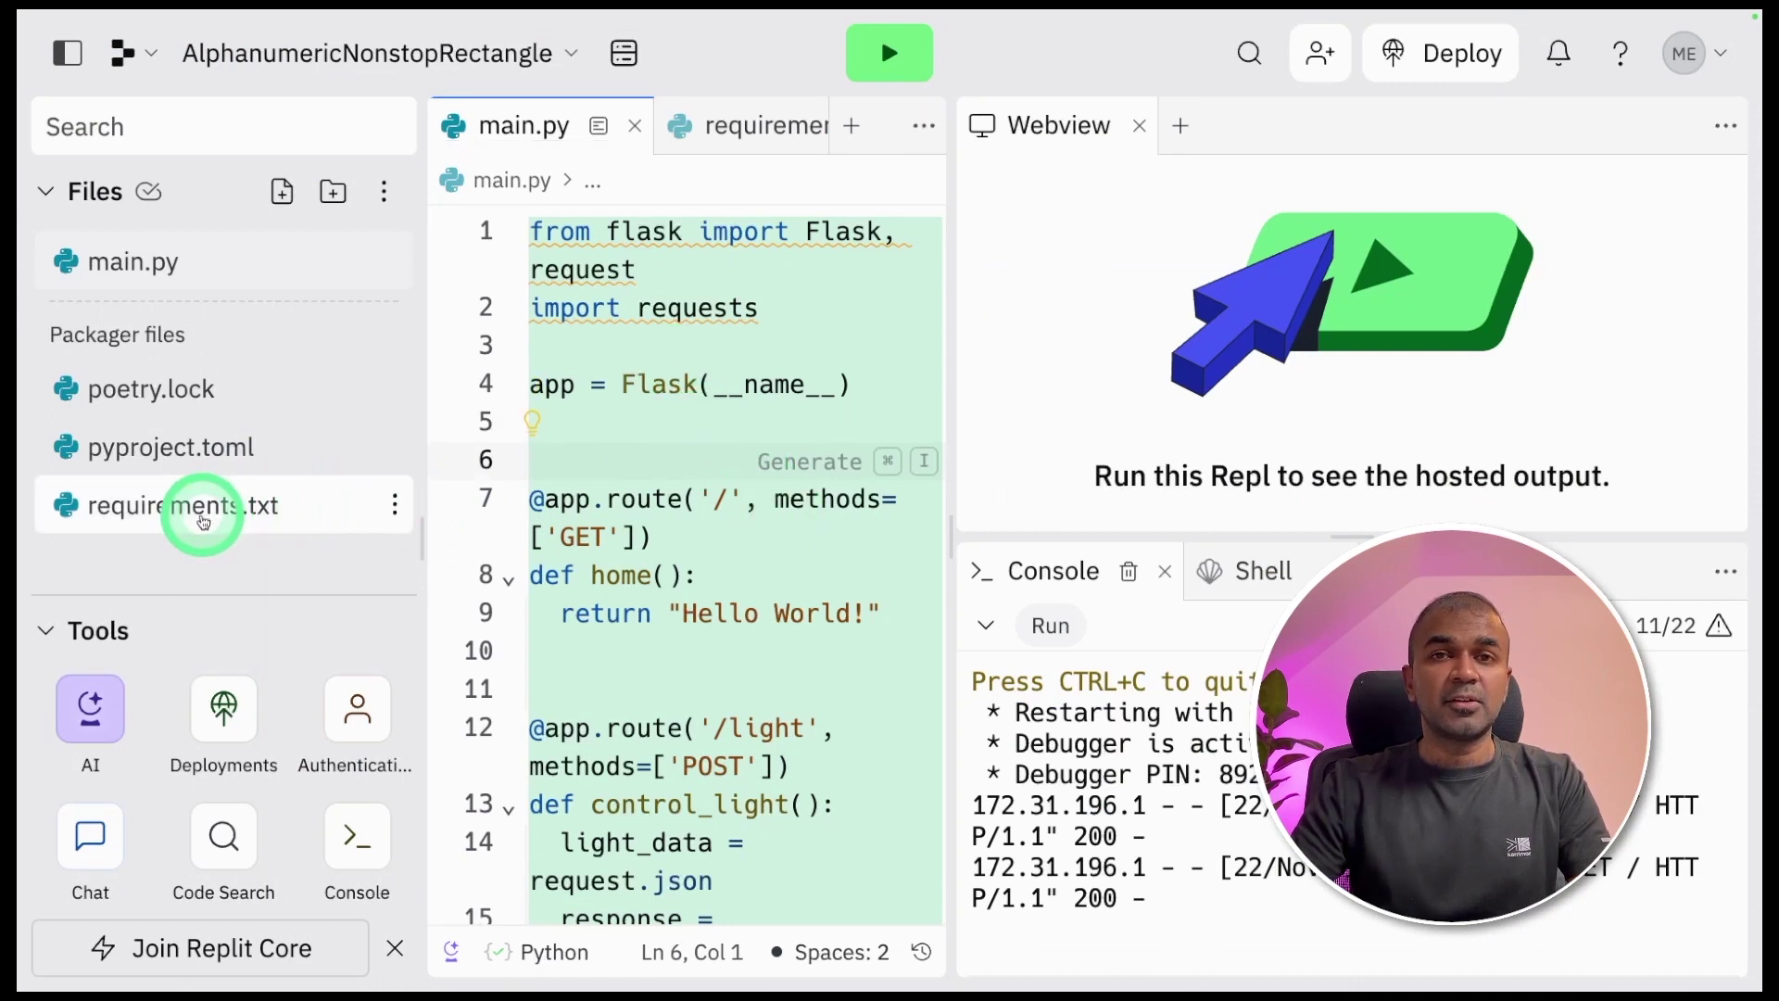
click(204, 520)
drag(639, 294, 520, 231)
click(625, 368)
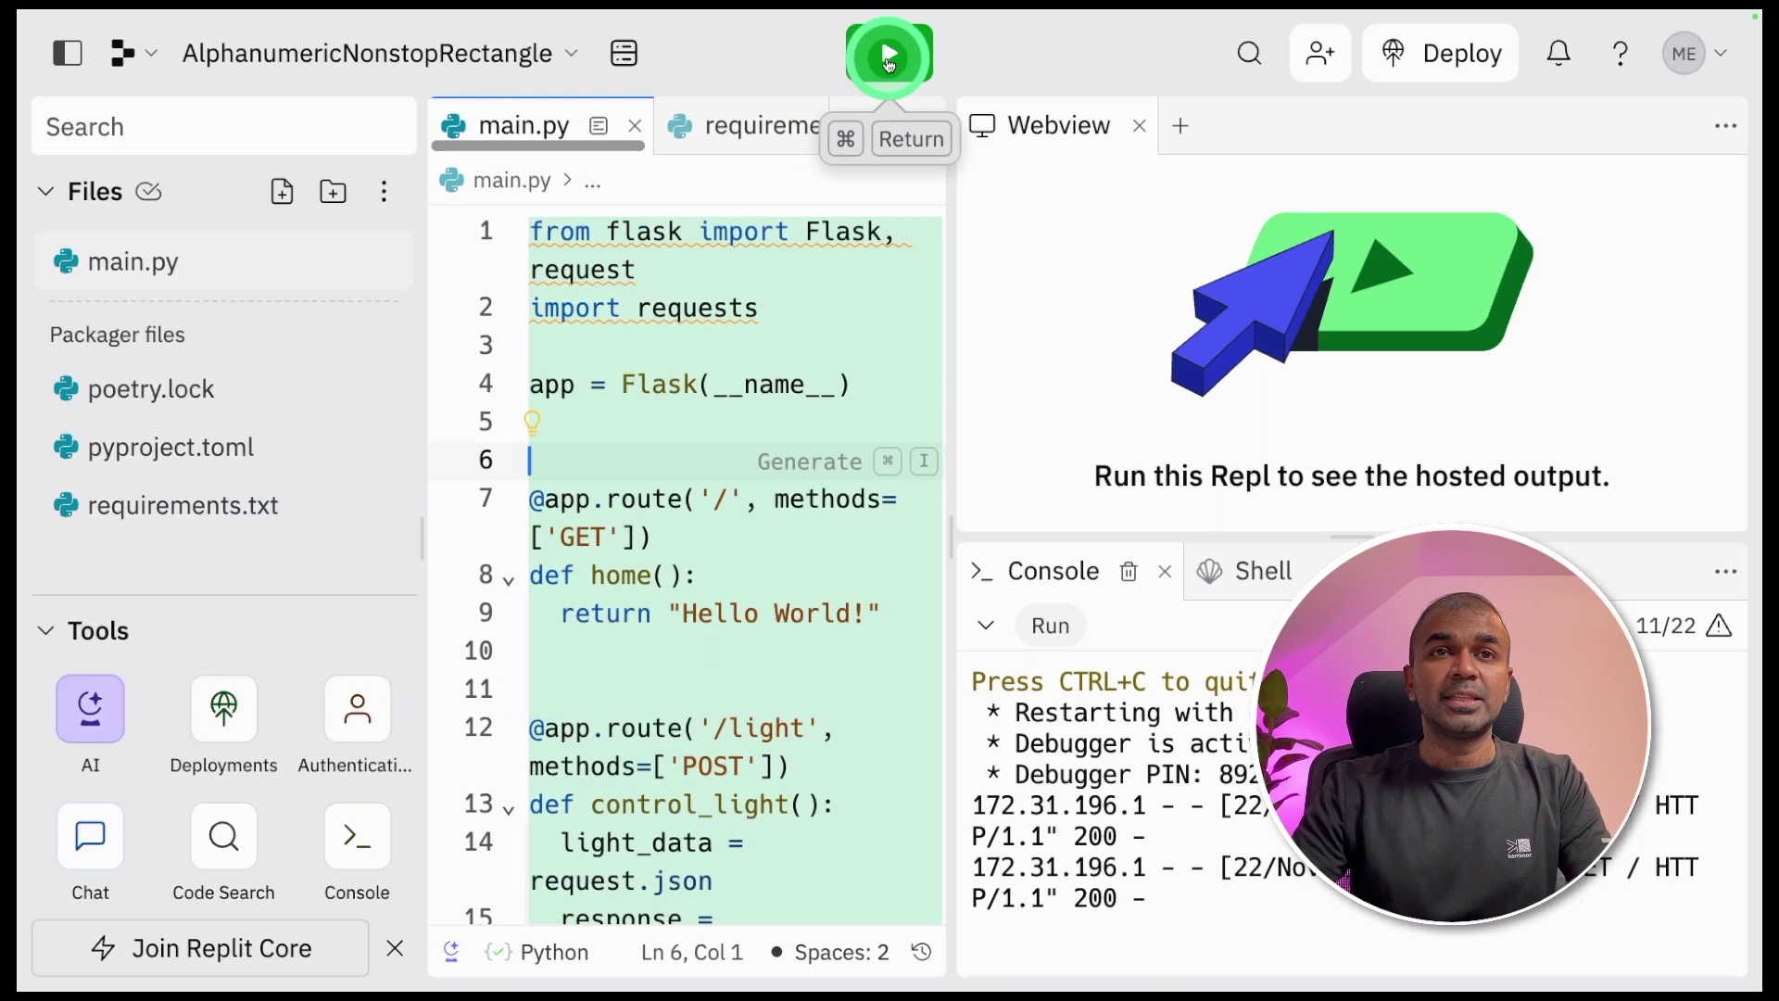
click(888, 56)
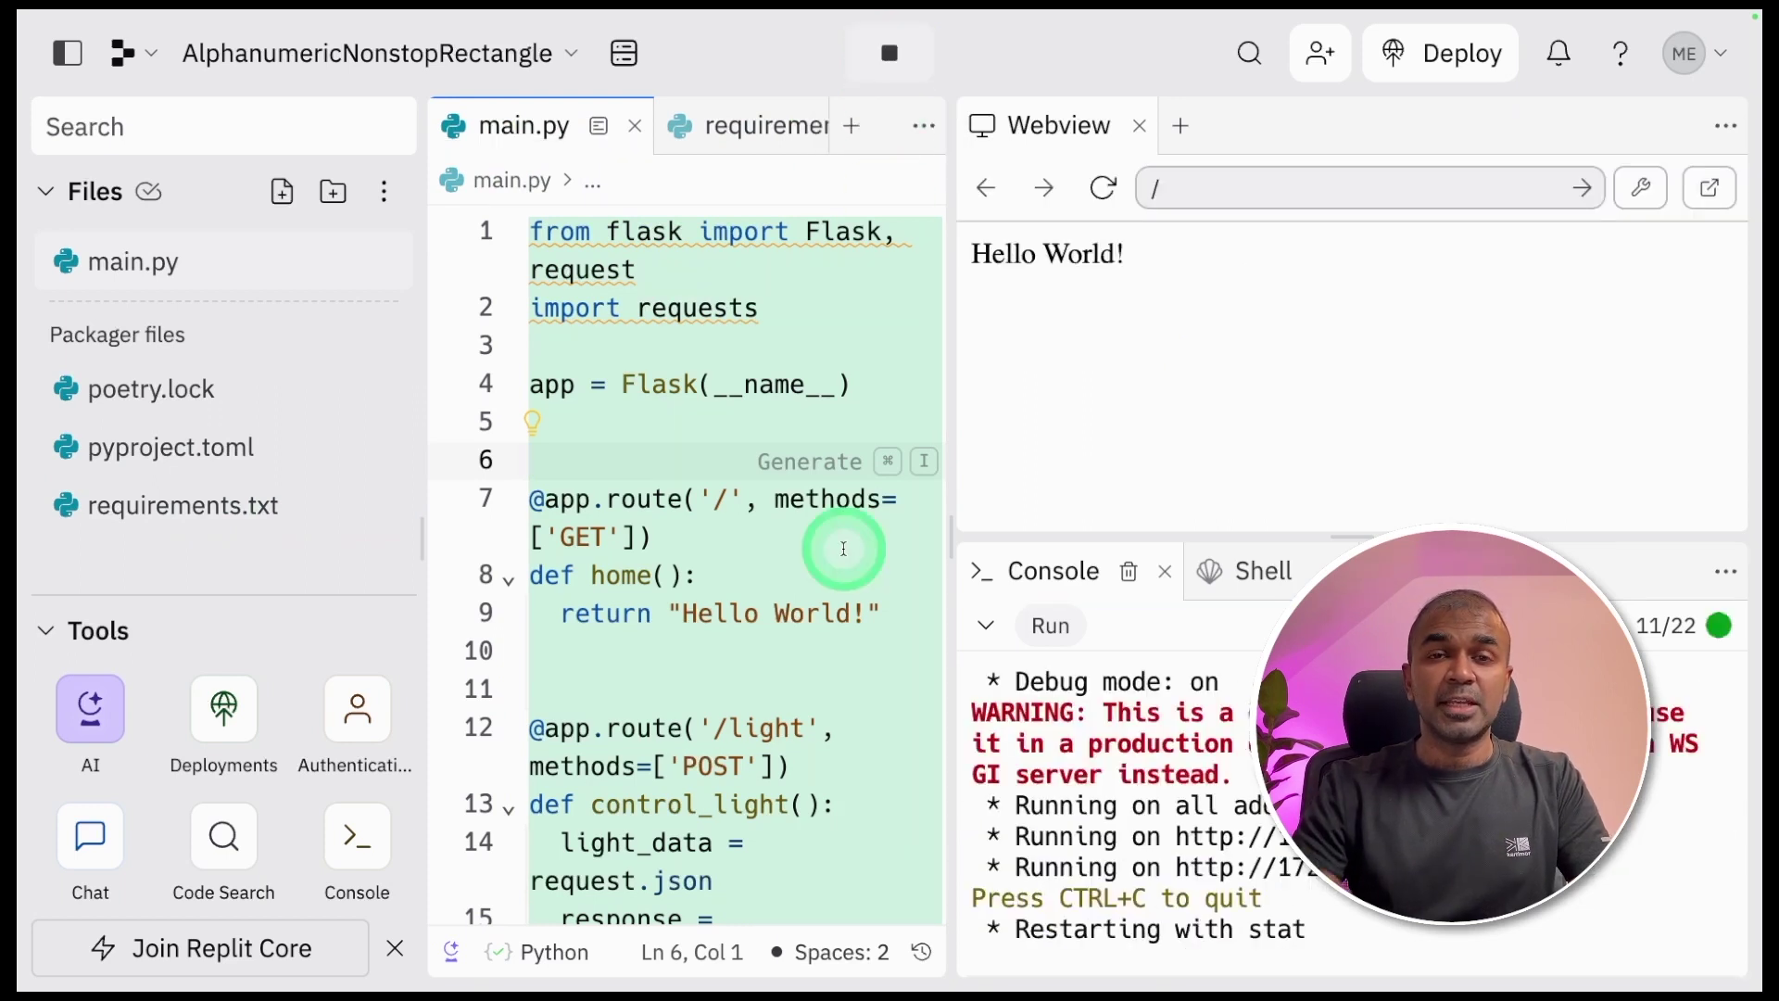
drag(1128, 278, 968, 254)
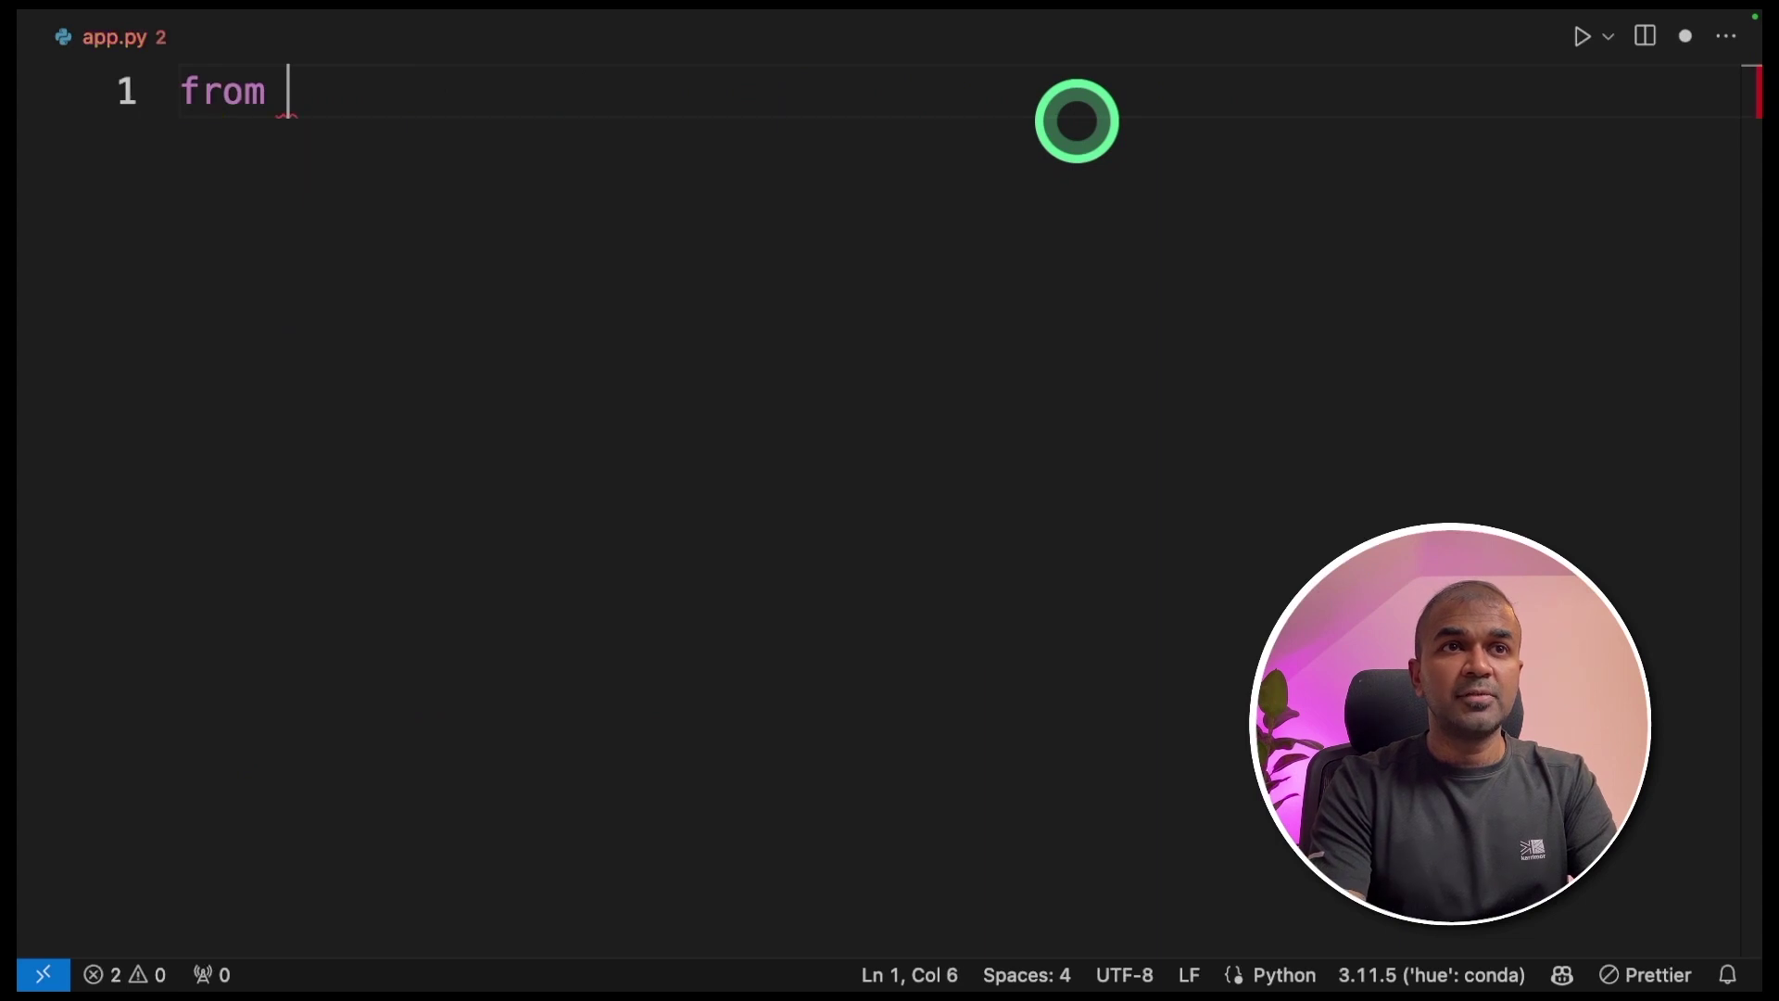
Add the 'from flask import Flask, request' and huesdk Hue imports to app.py.
text(fa)
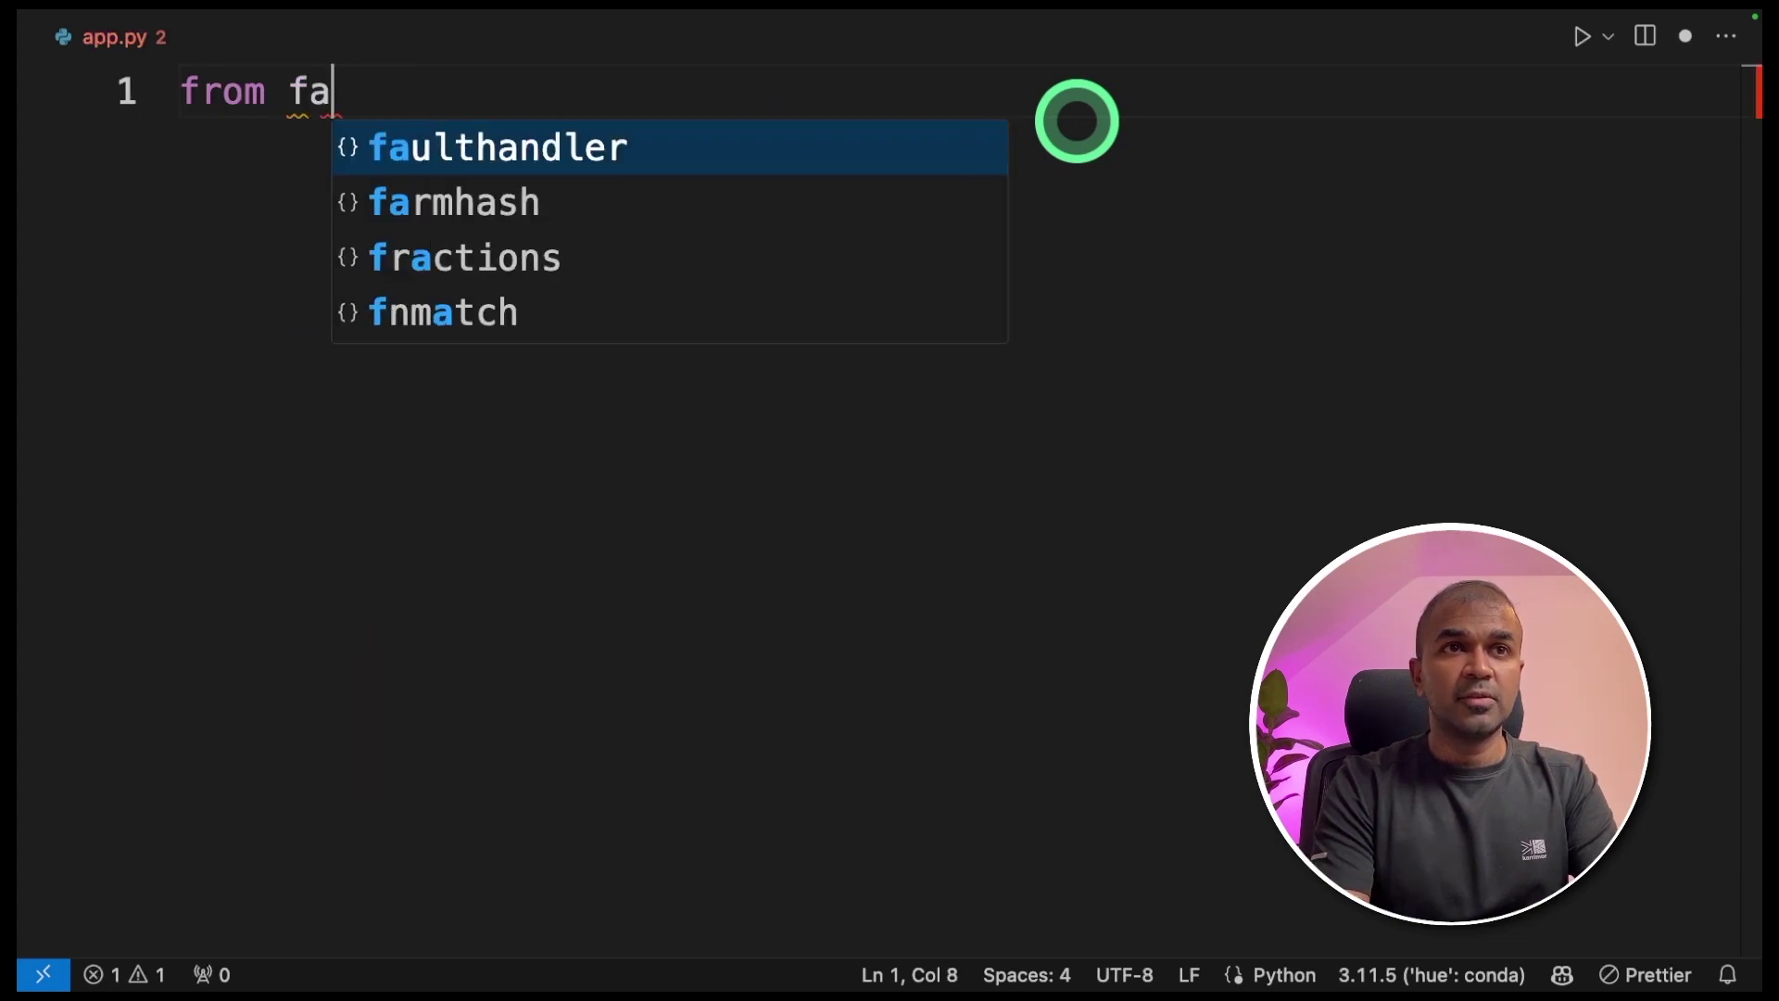
key(BackSpace)
text(lask import)
key(Tab)
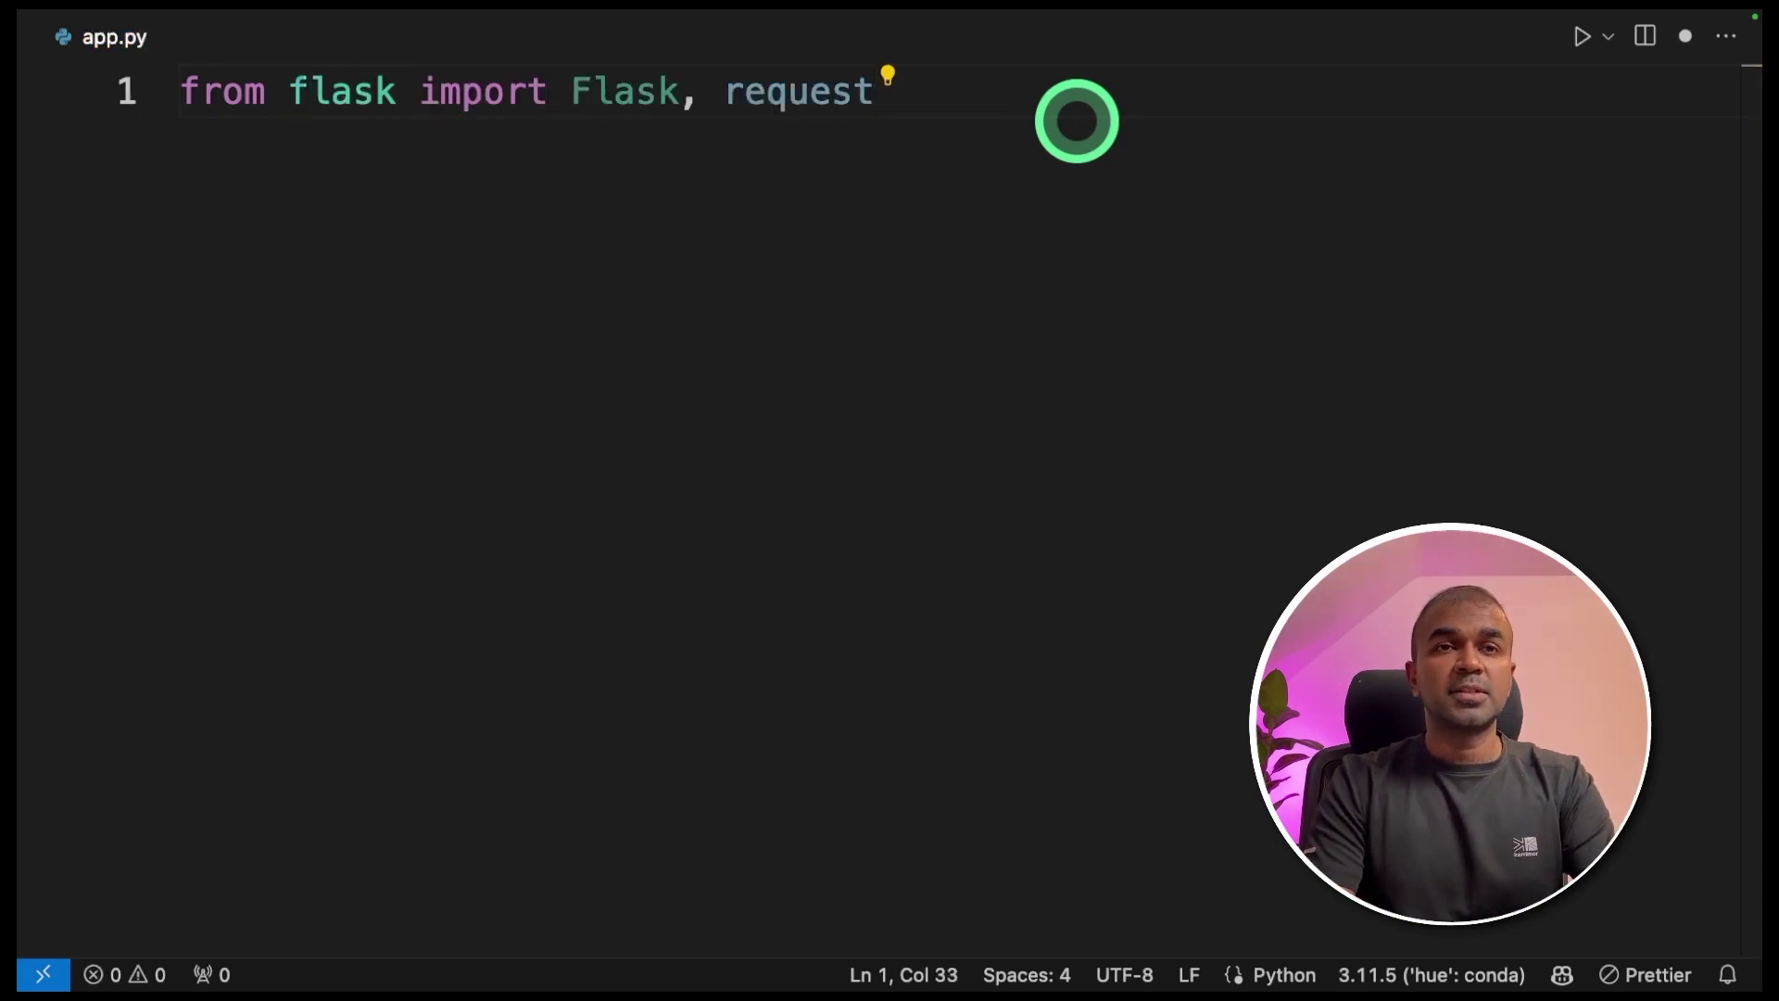
key(Return)
key(Tab)
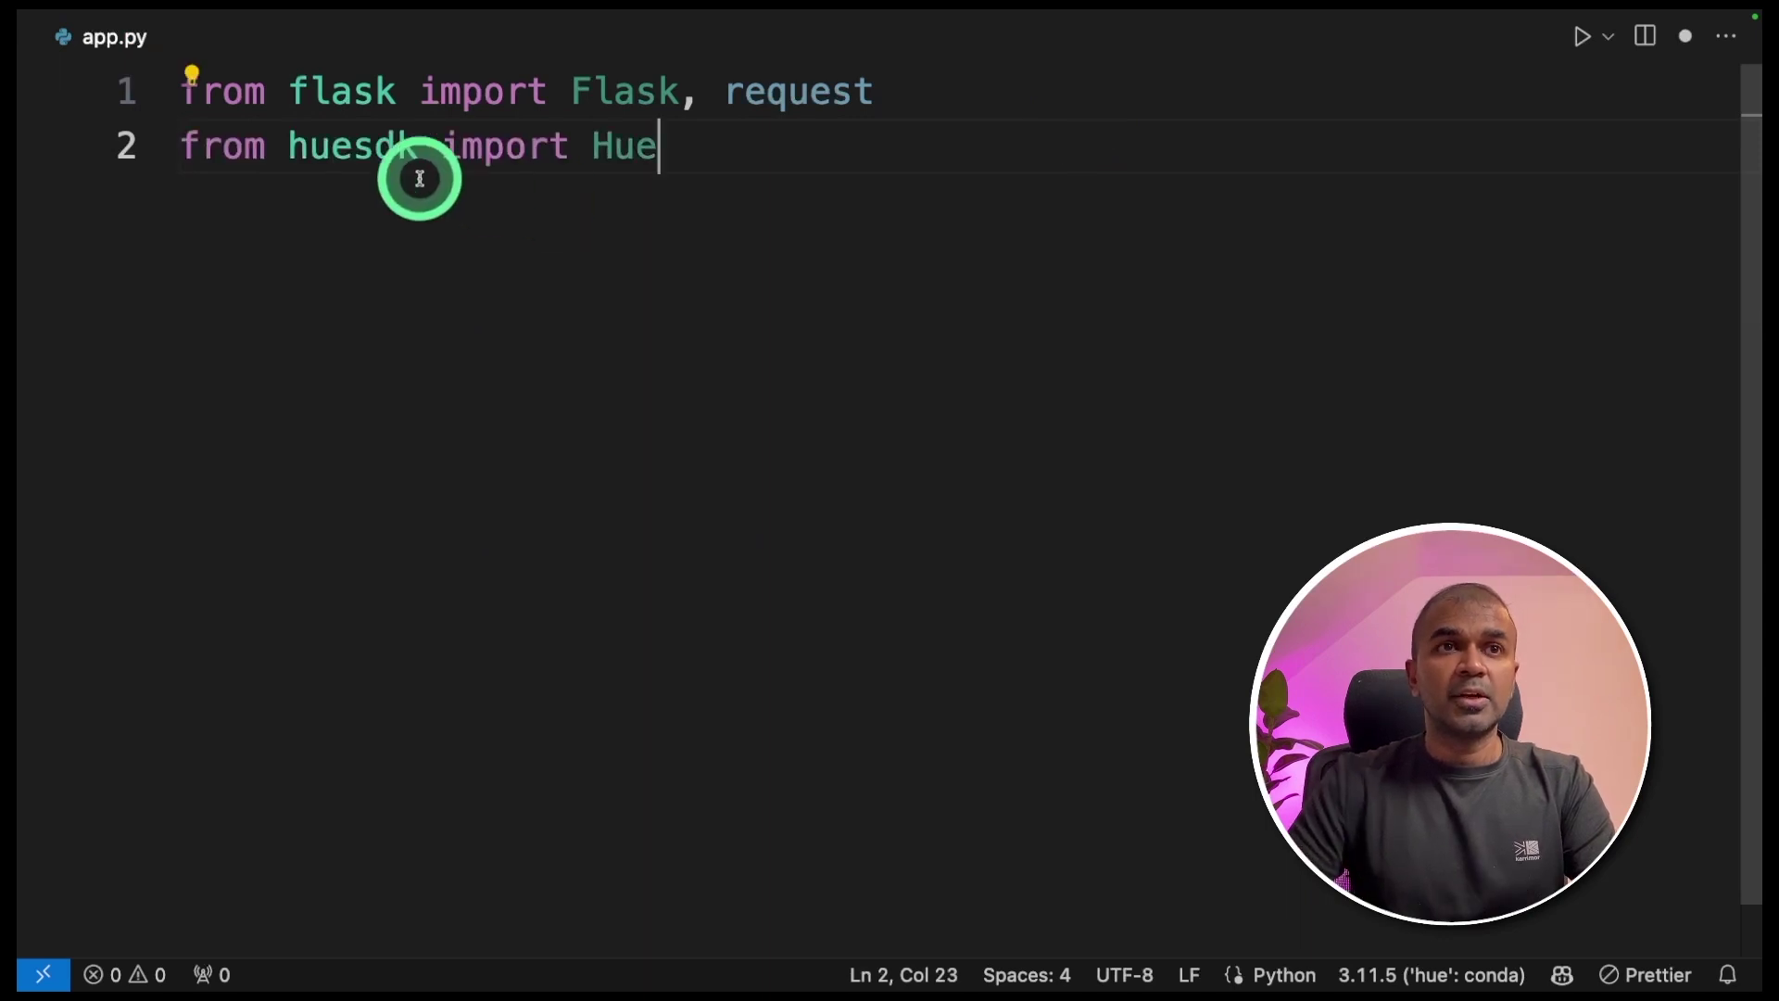
double_click(326, 148)
click(624, 154)
click(742, 167)
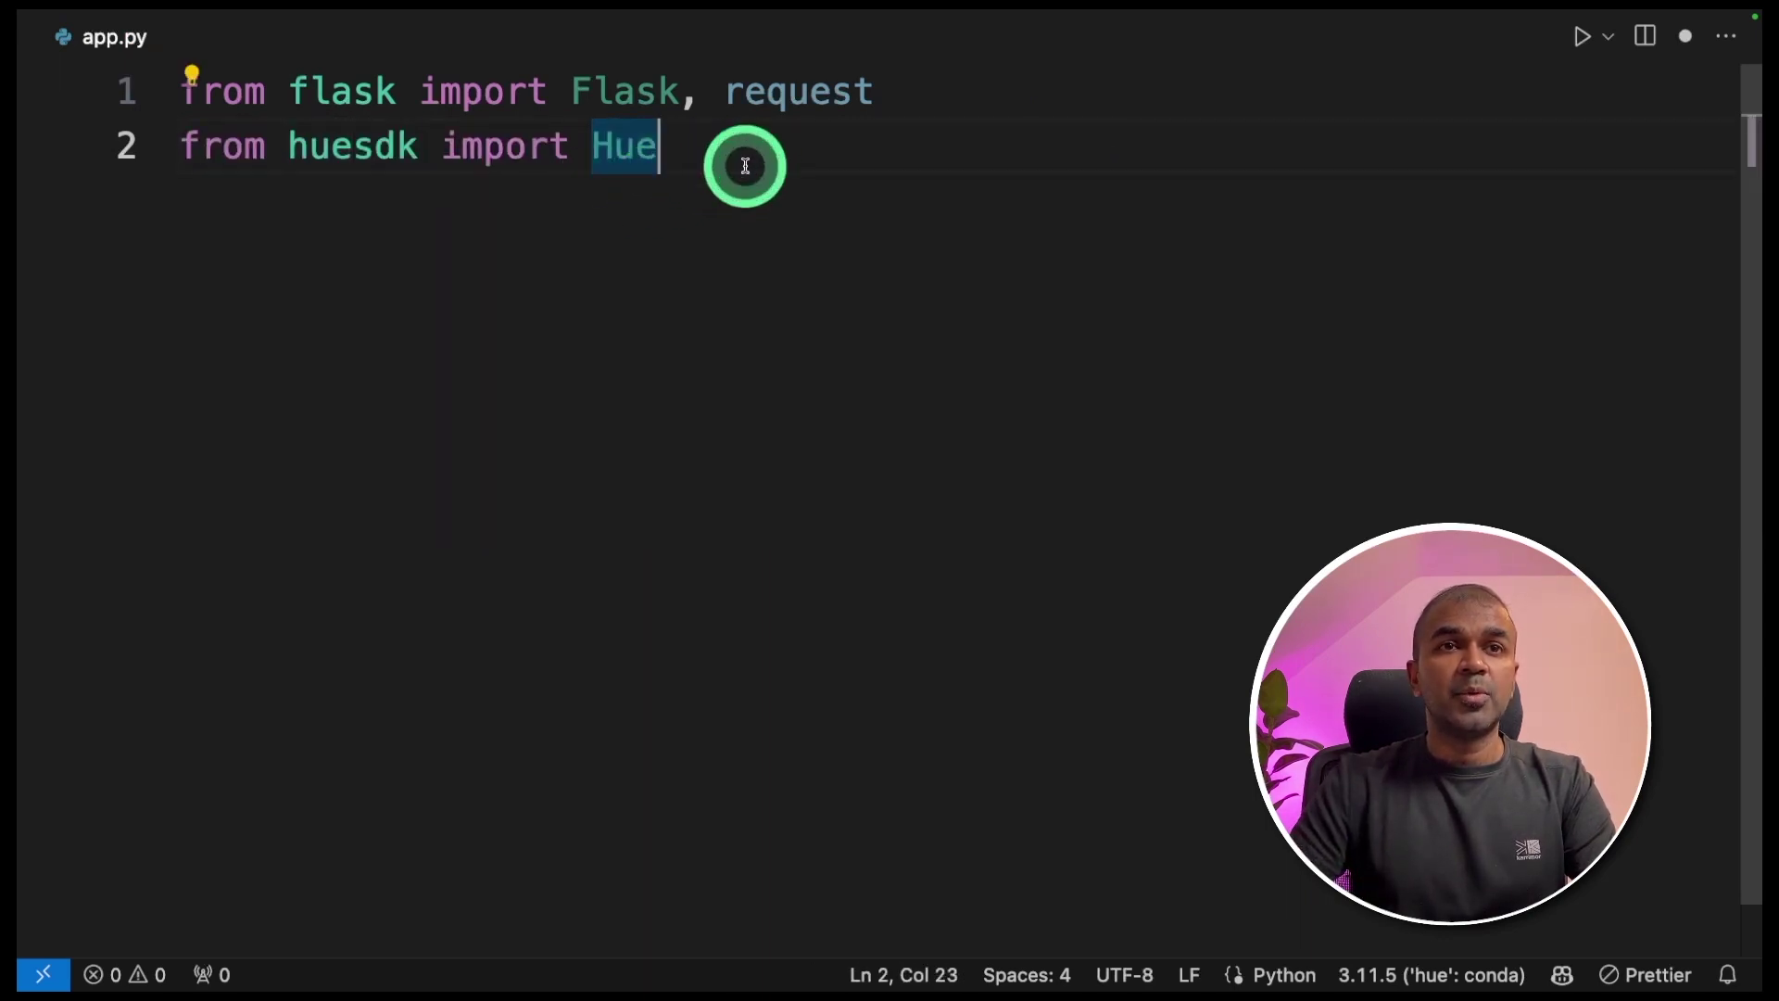
Add app = Flask(__name__) and a Hue object for bridge 192.168.0.144 with a username.
key(Return)
key(Return)
key(Tab)
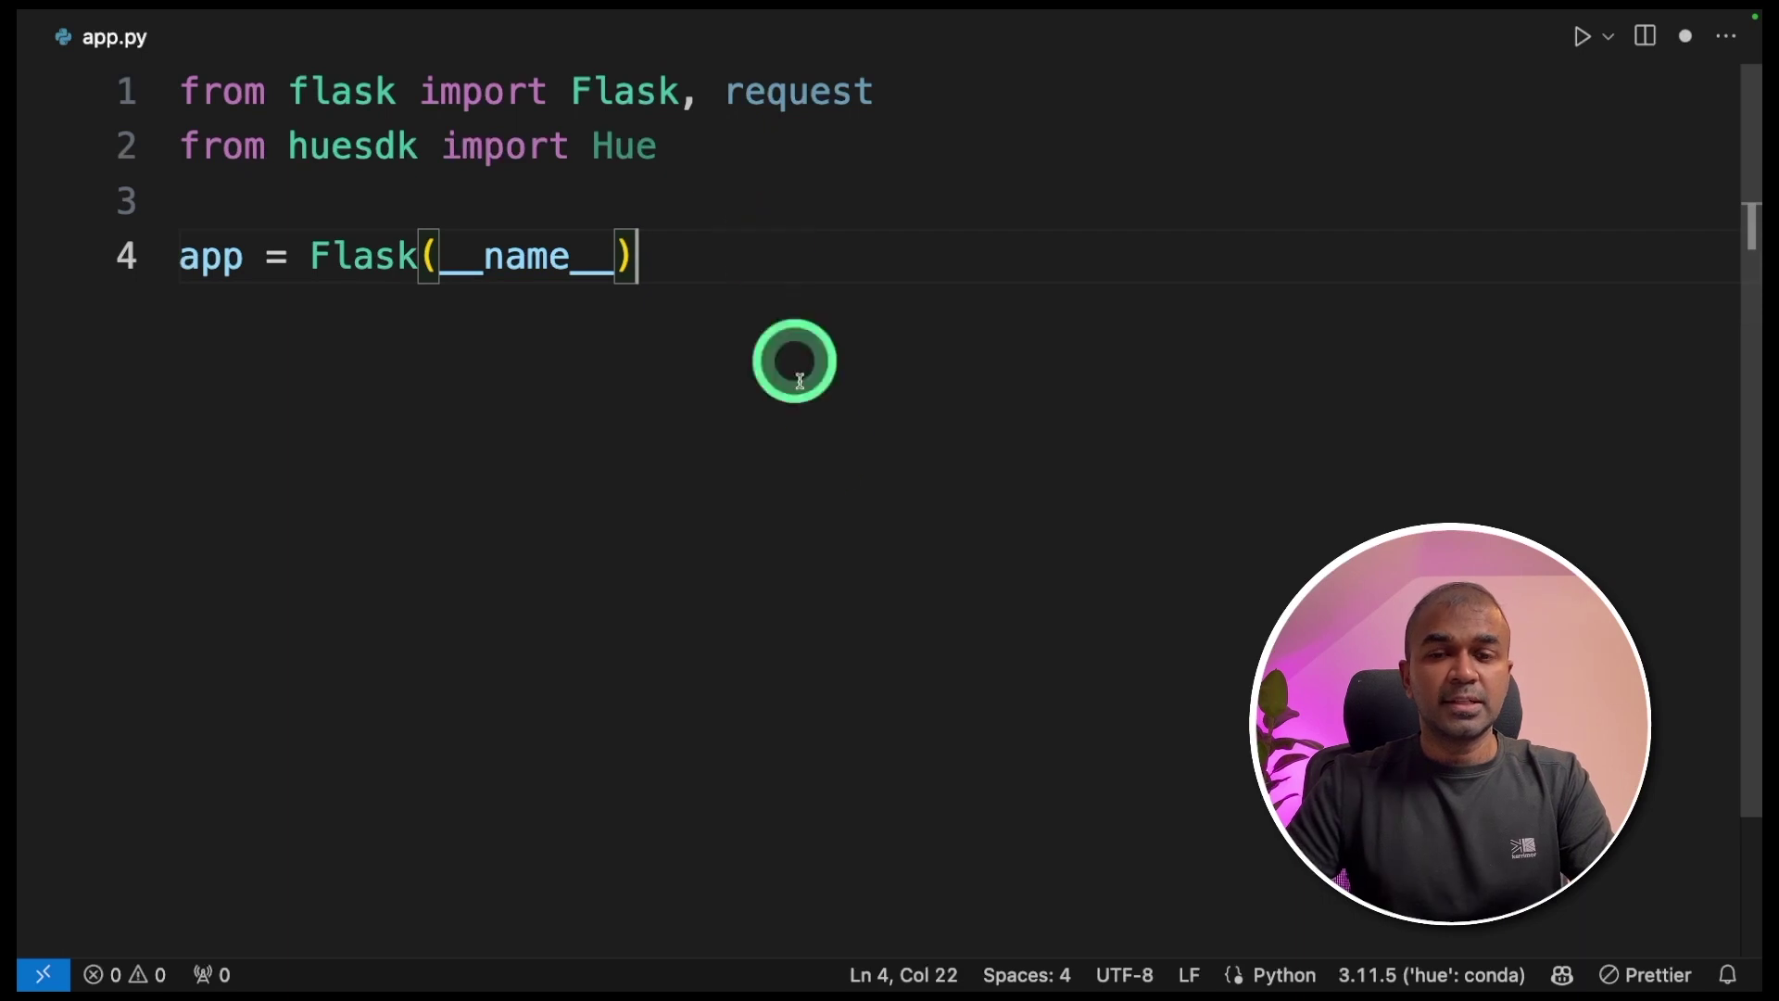
key(Return)
key(Return)
key(Tab)
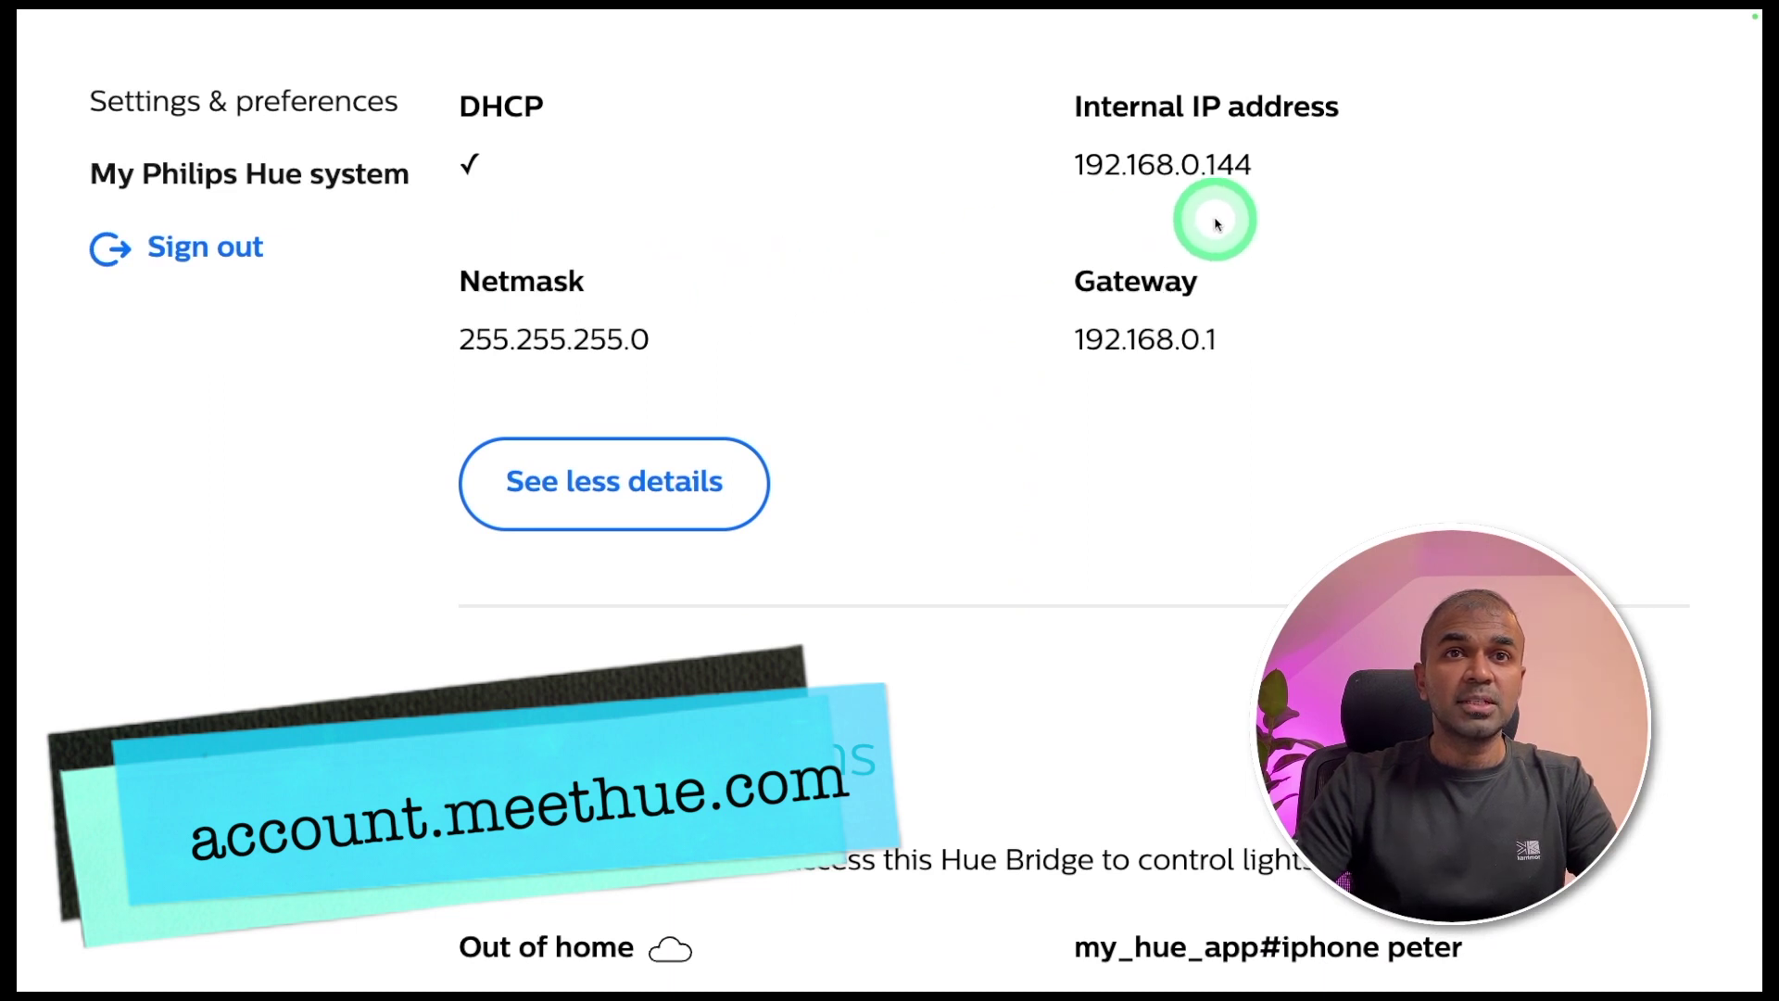
Select the bridge's internal IP address 192.168.0.144 in the system details.
mouse_move(1287, 179)
mouse_down()
mouse_move(1065, 171)
mouse_move(1275, 175)
mouse_up()
Point out the bridge IP and the username parameter in the Hue connection code.
click(1277, 187)
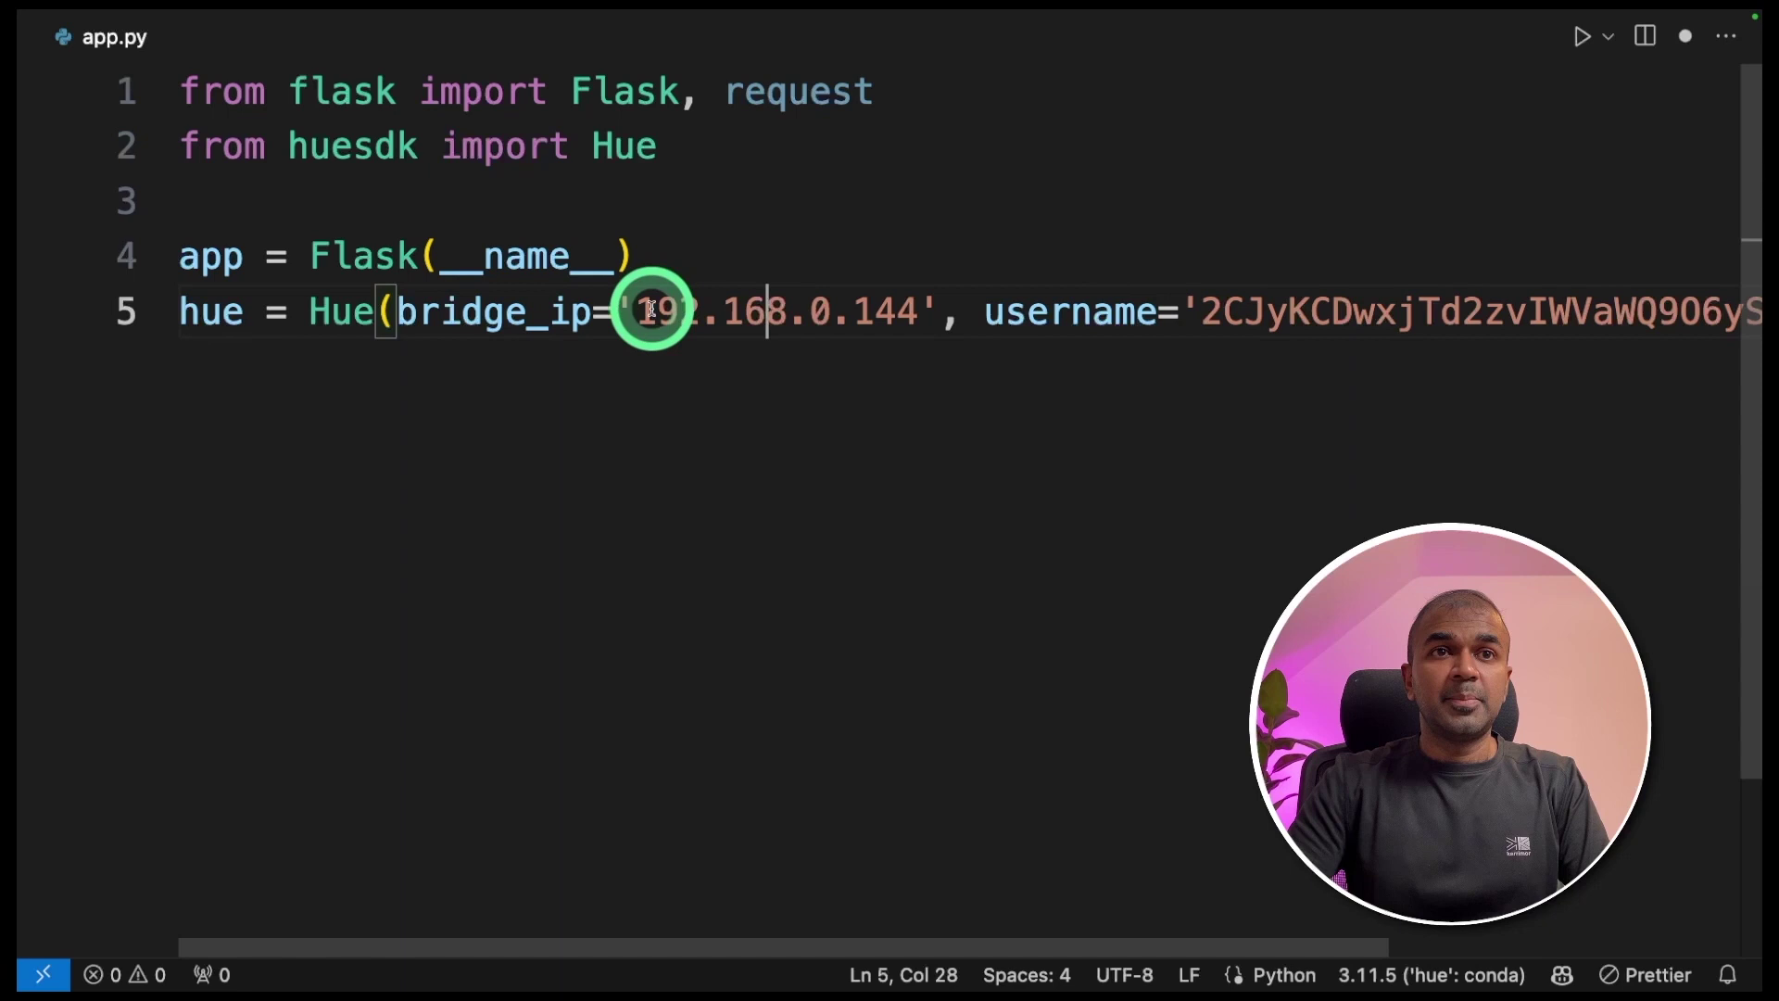
drag(681, 313, 648, 313)
double_click(1070, 312)
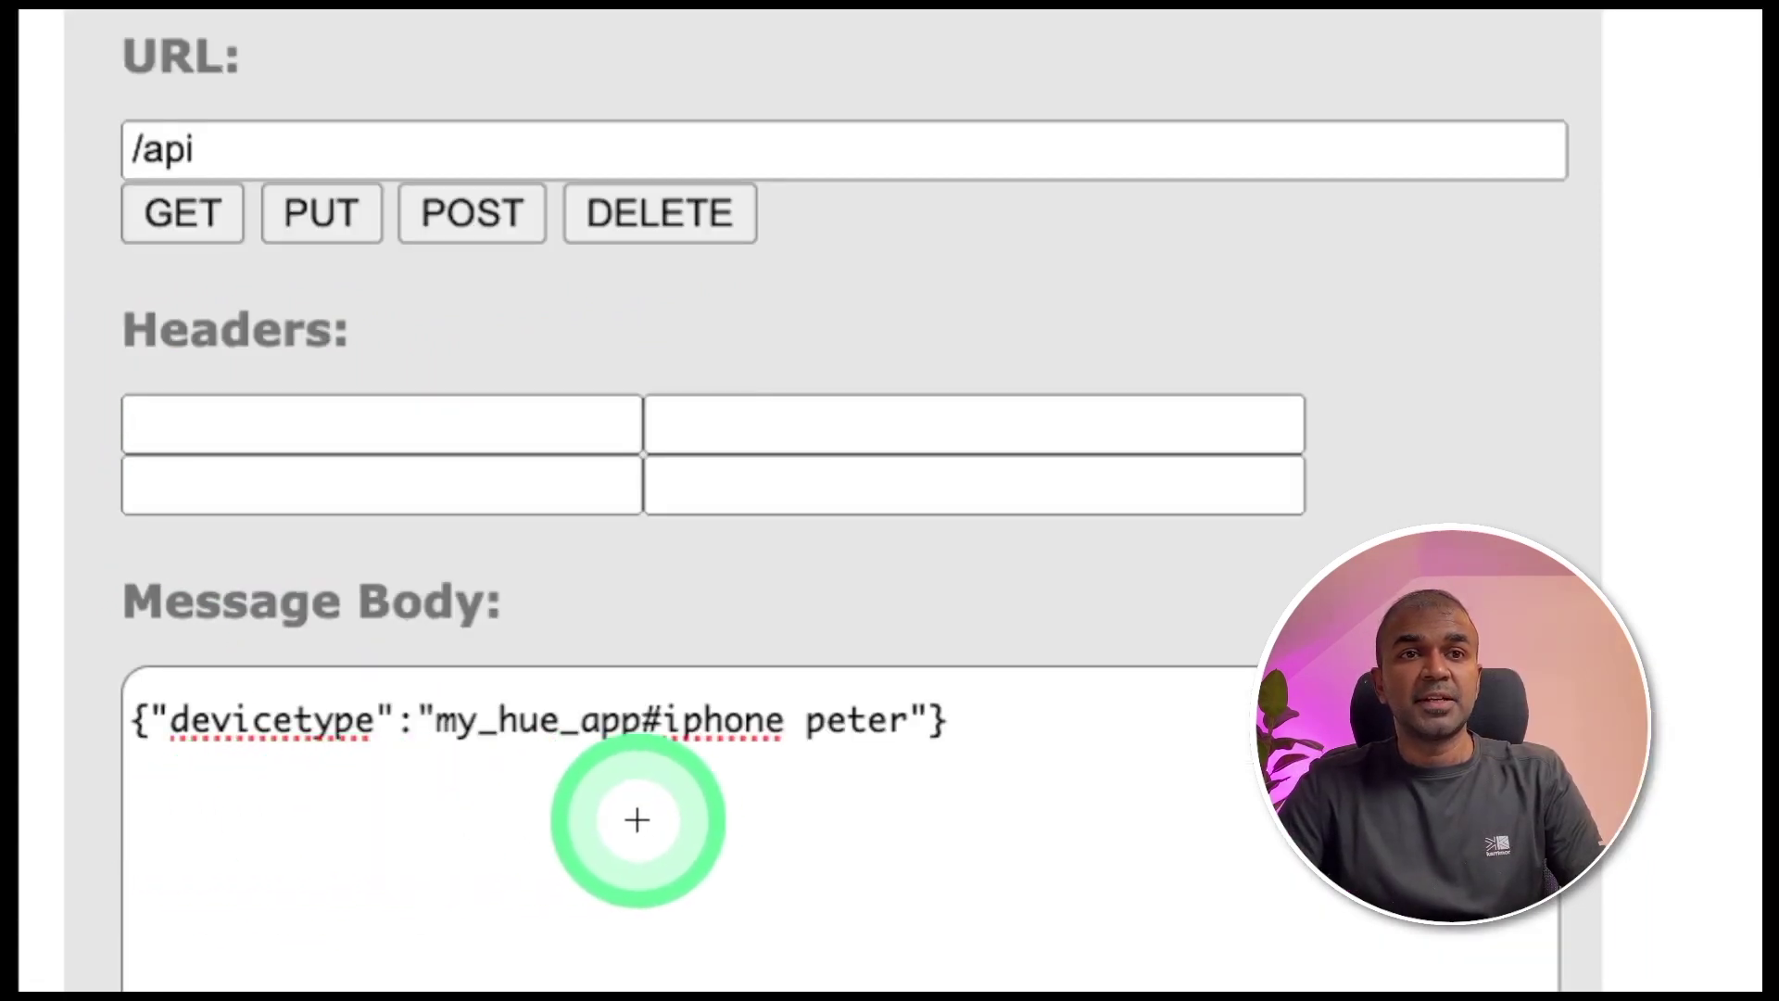
POST the devicetype request to /api in the CLIP debugger and scroll to the returned username.
key(super+minus)
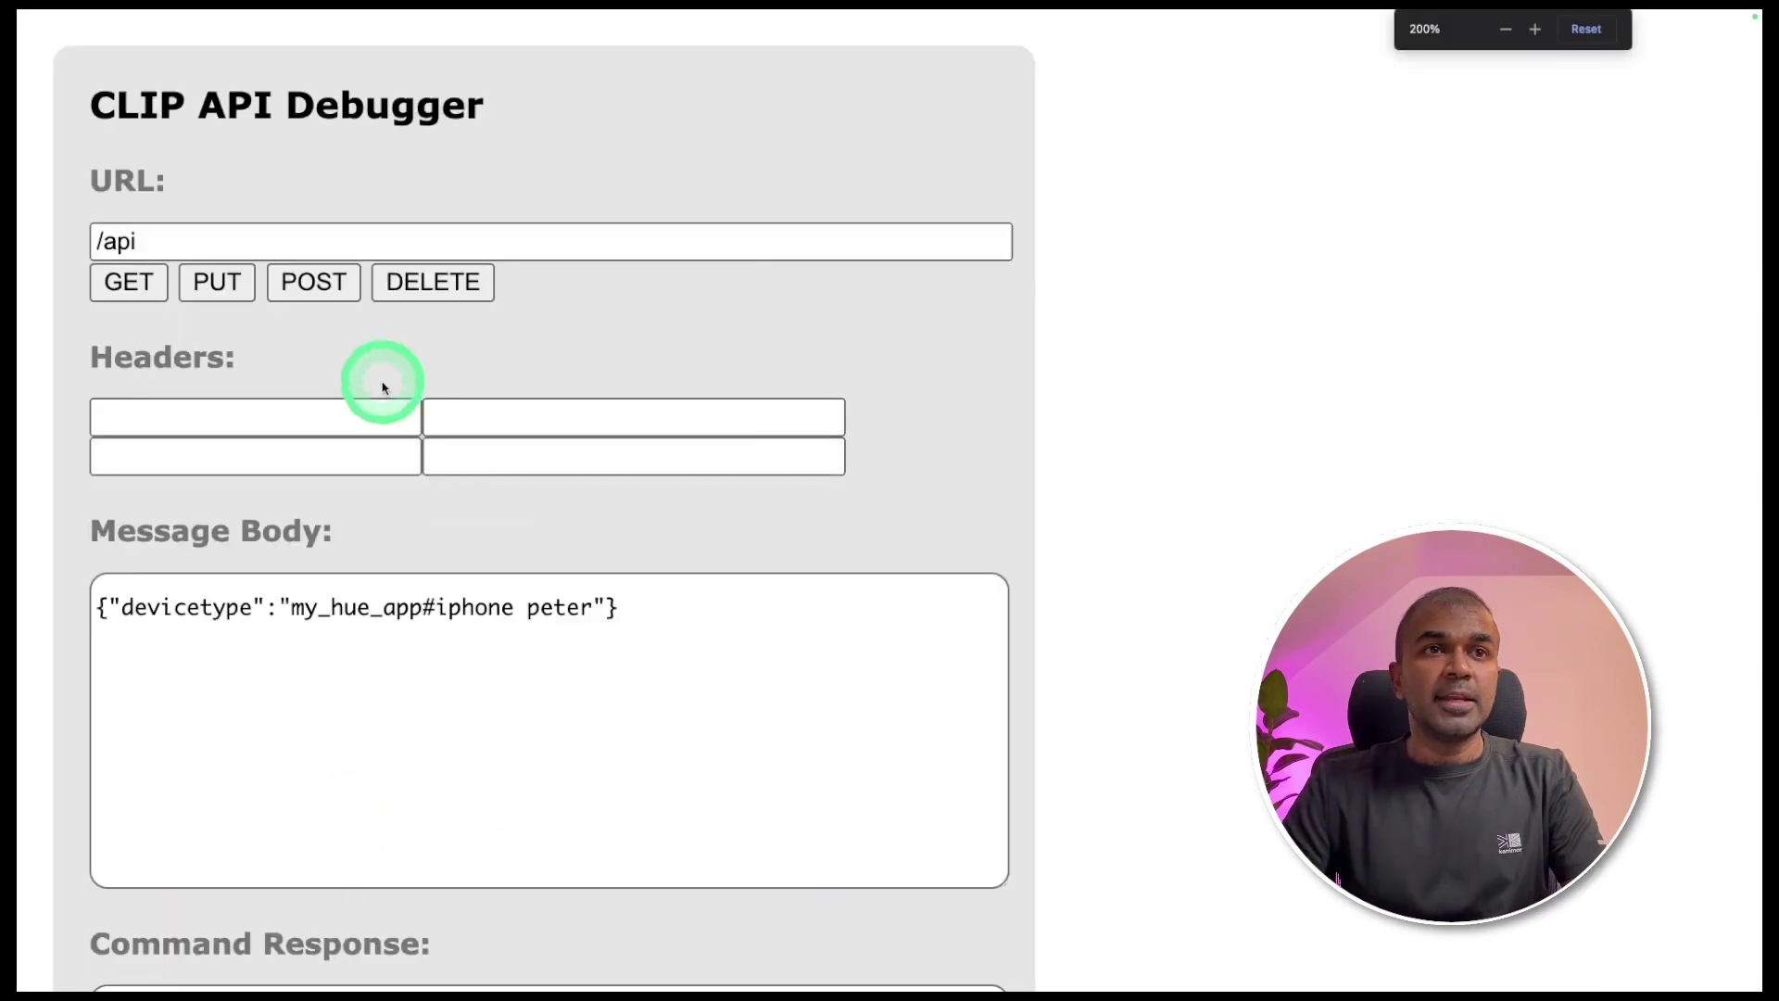
click(314, 282)
scroll(743, 790, down, 5)
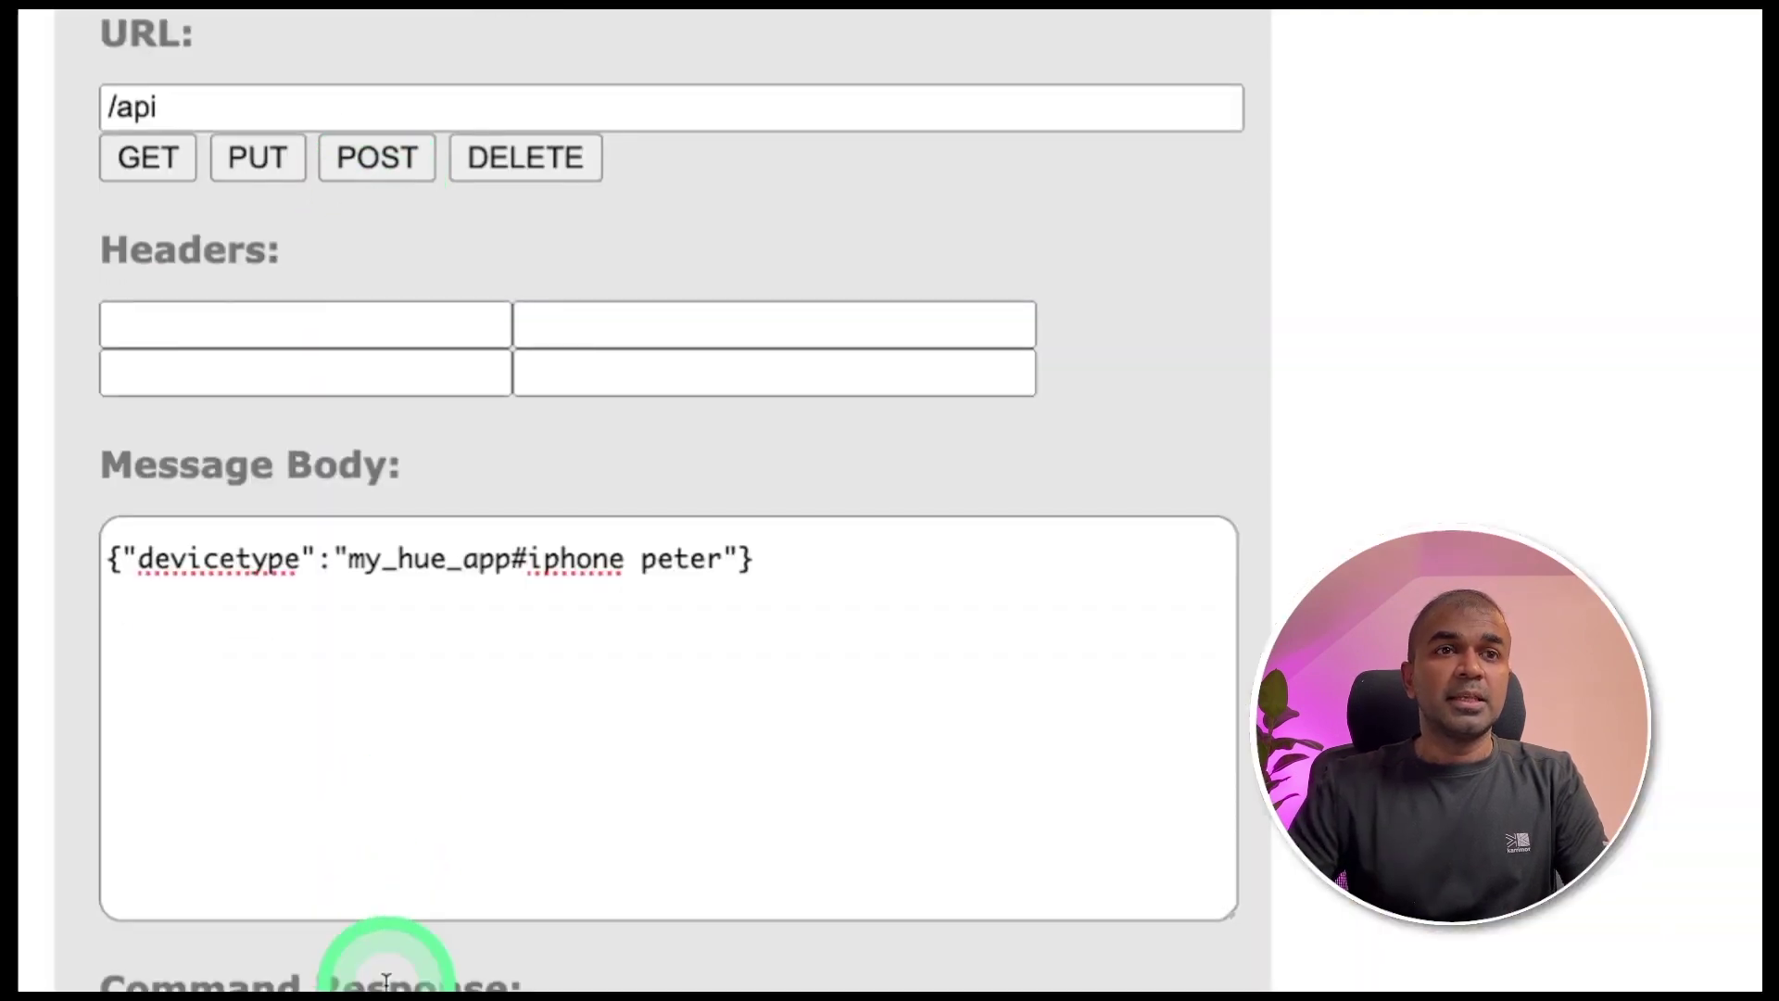
scroll(602, 947, down, 1)
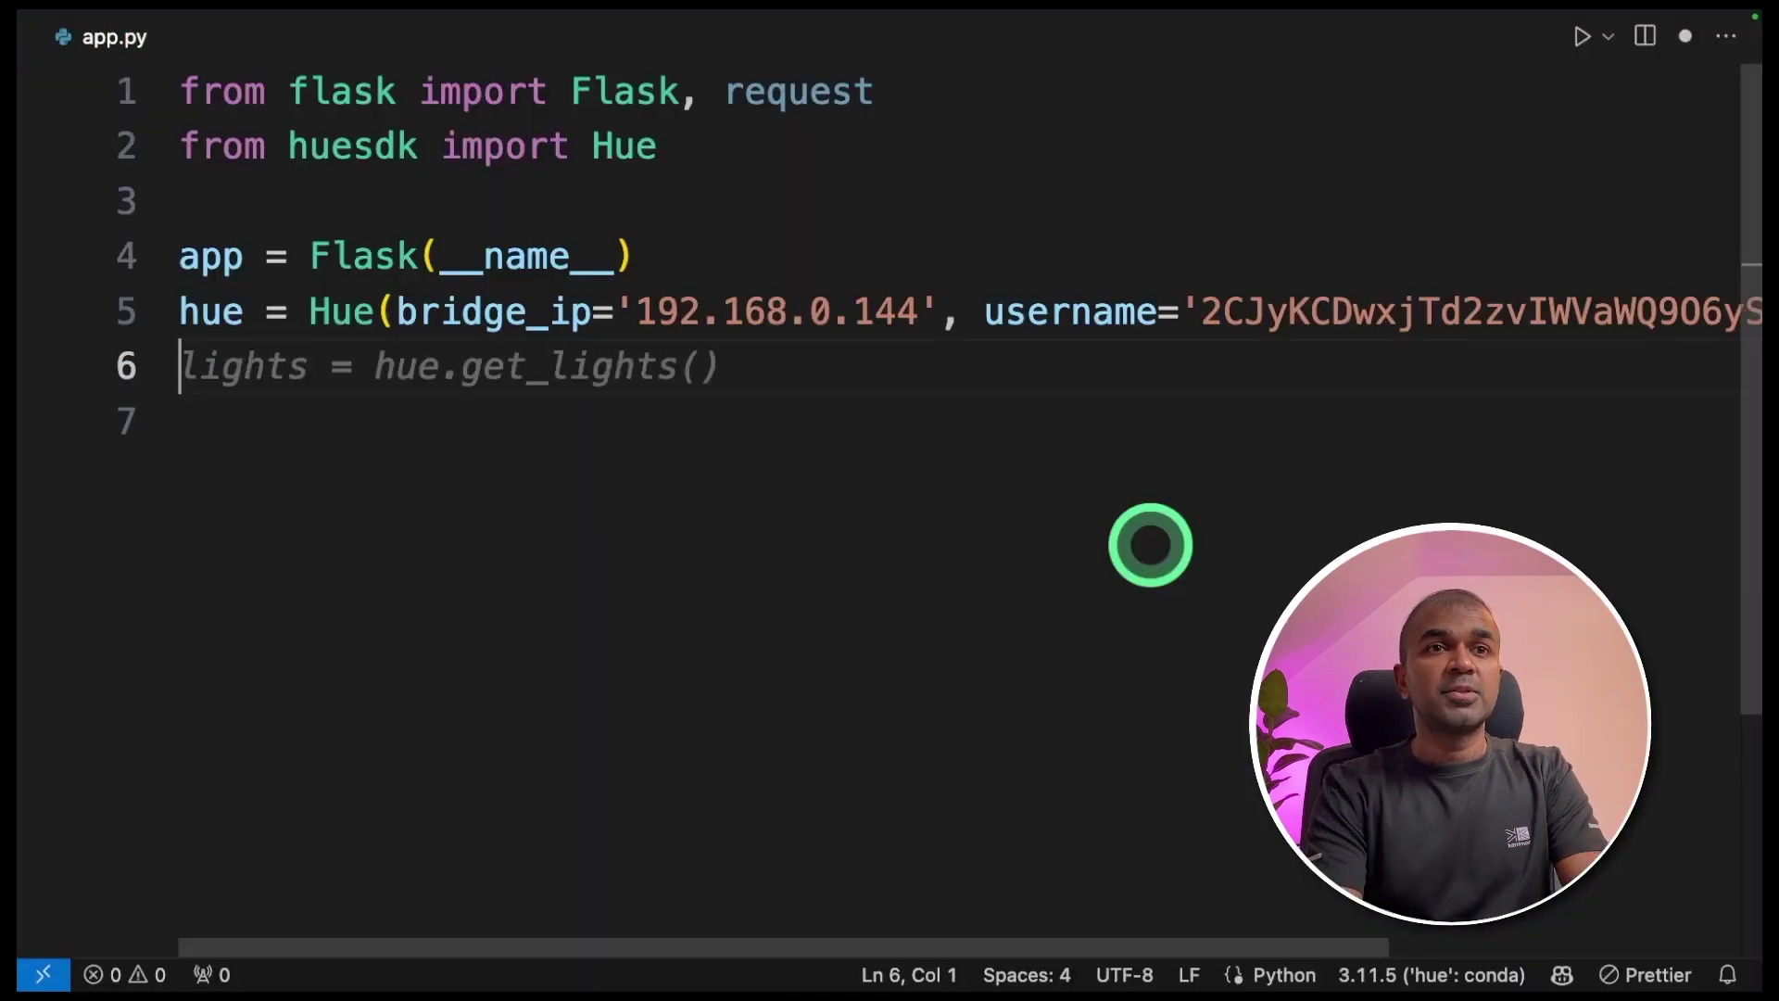
List the bridge's lights with hue.get_lights() and print each one.
key(Tab)
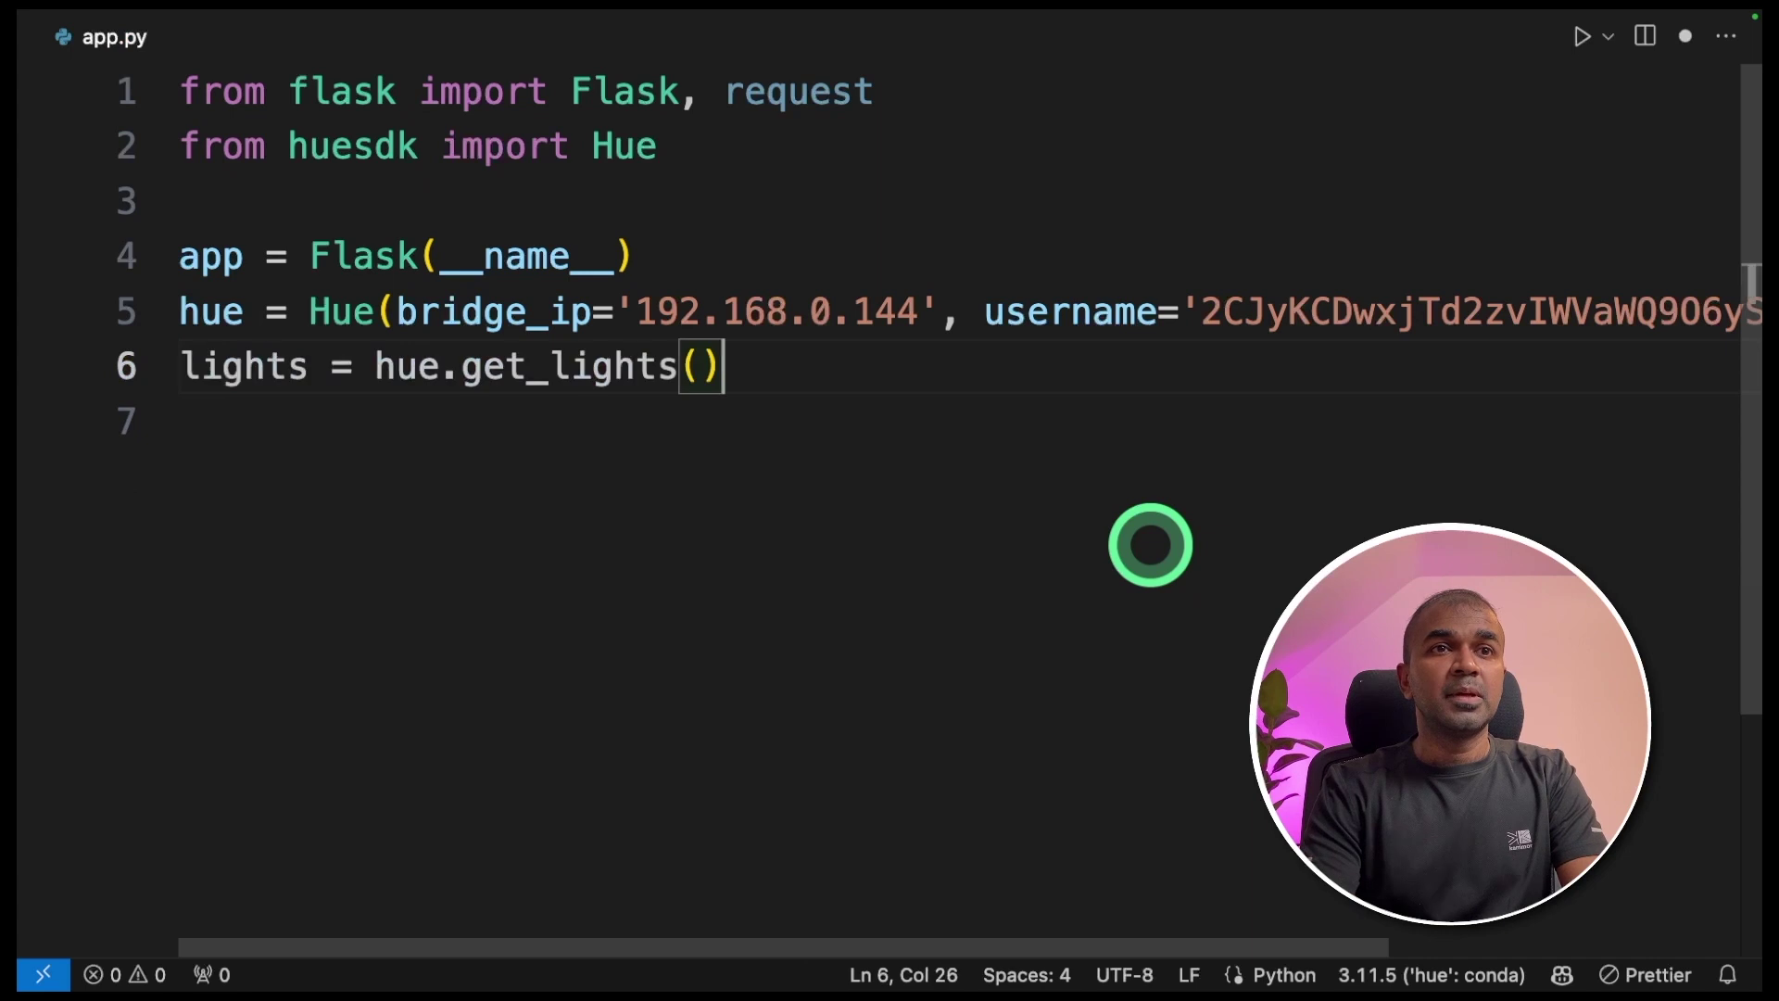
key(Return)
key(Tab)
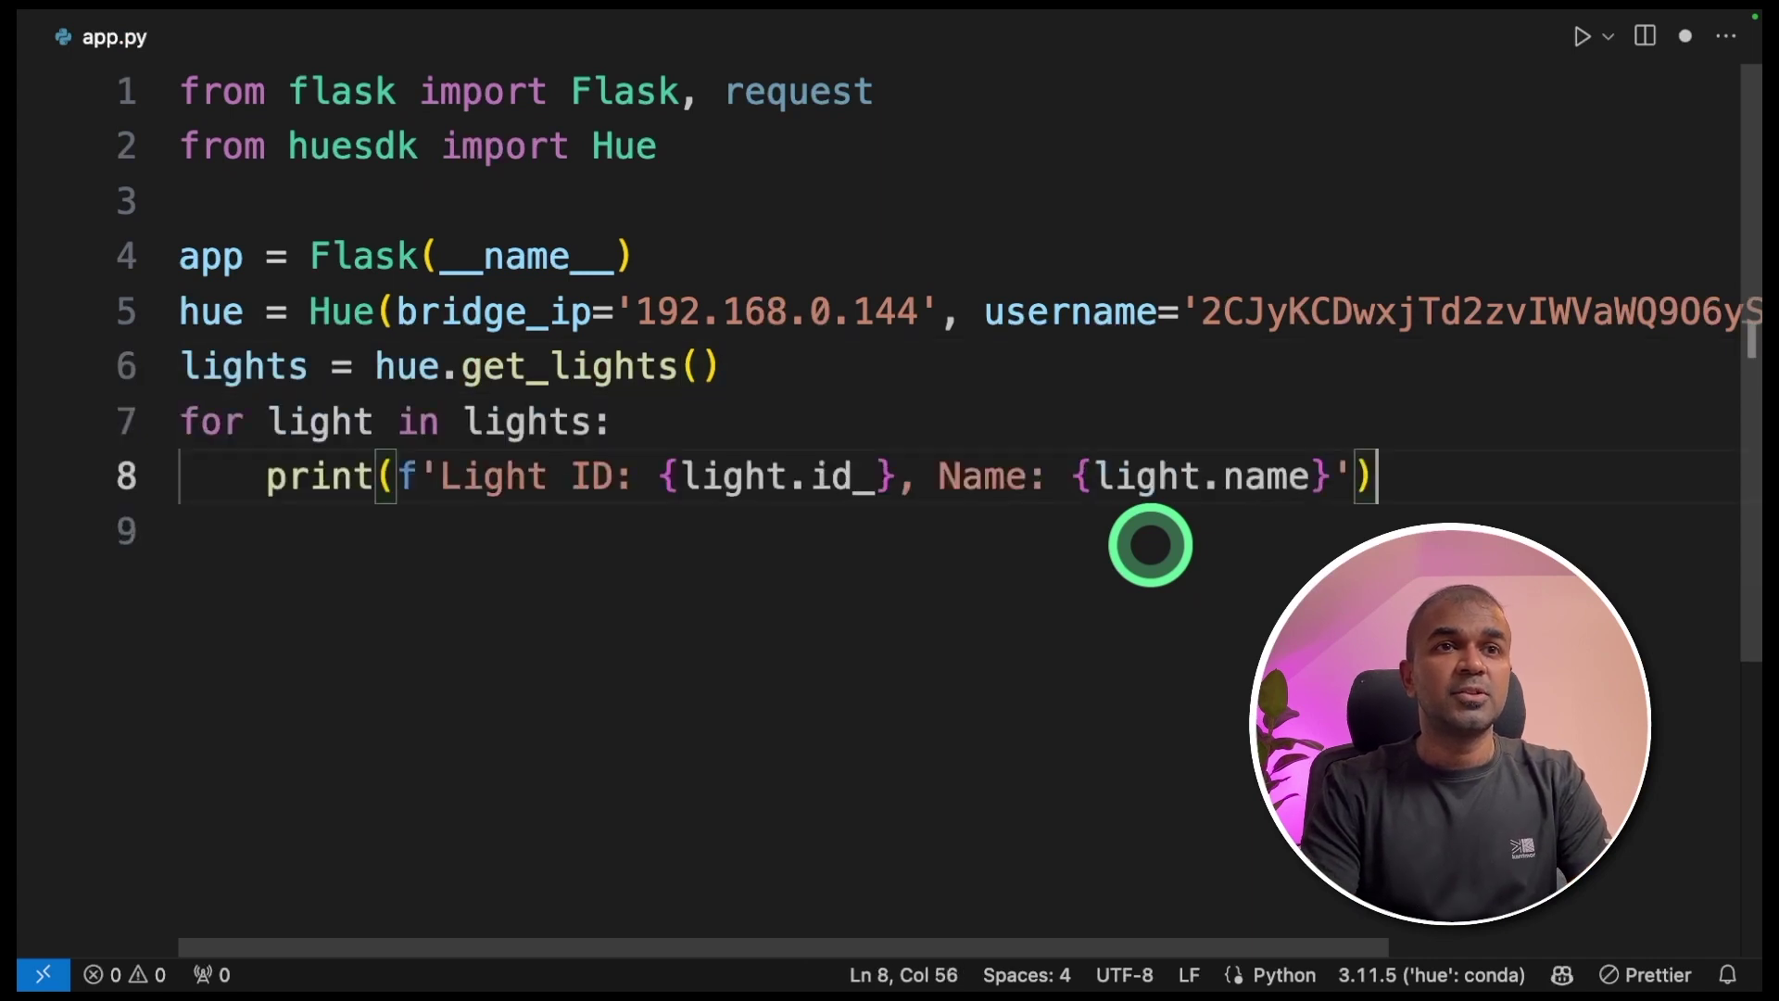
key(Return)
key(Return)
double_click(570, 366)
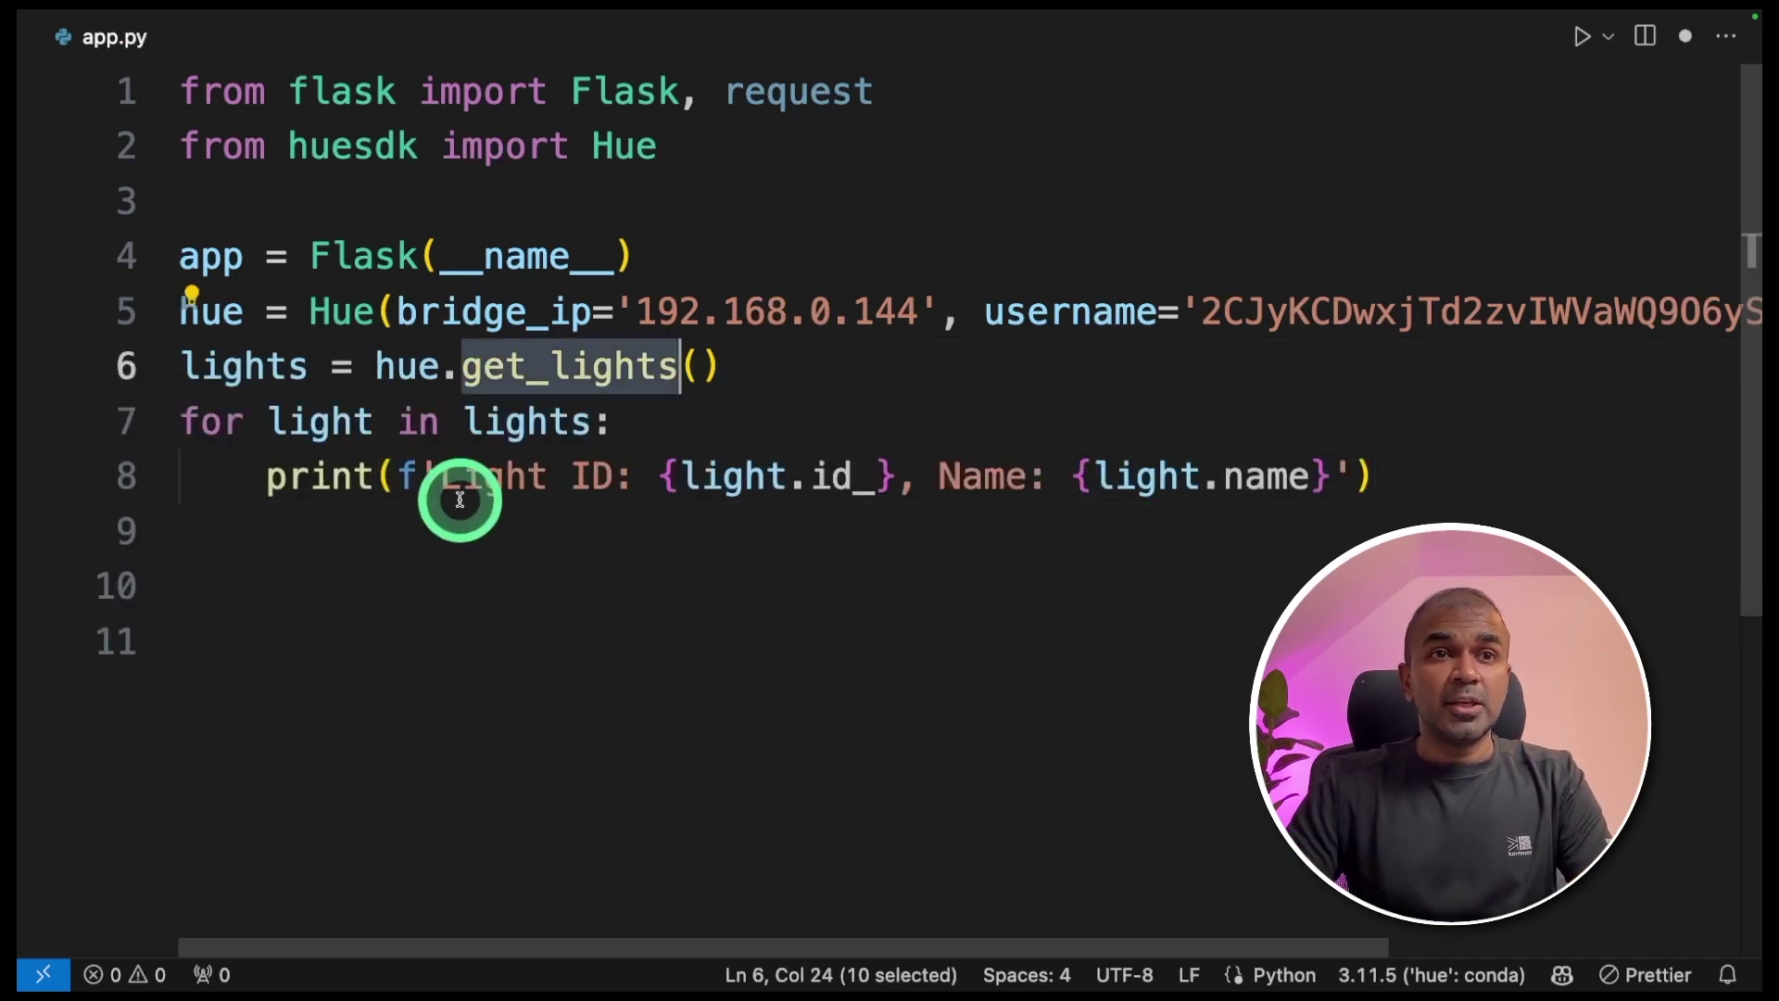
click(377, 363)
double_click(408, 366)
double_click(519, 369)
click(425, 545)
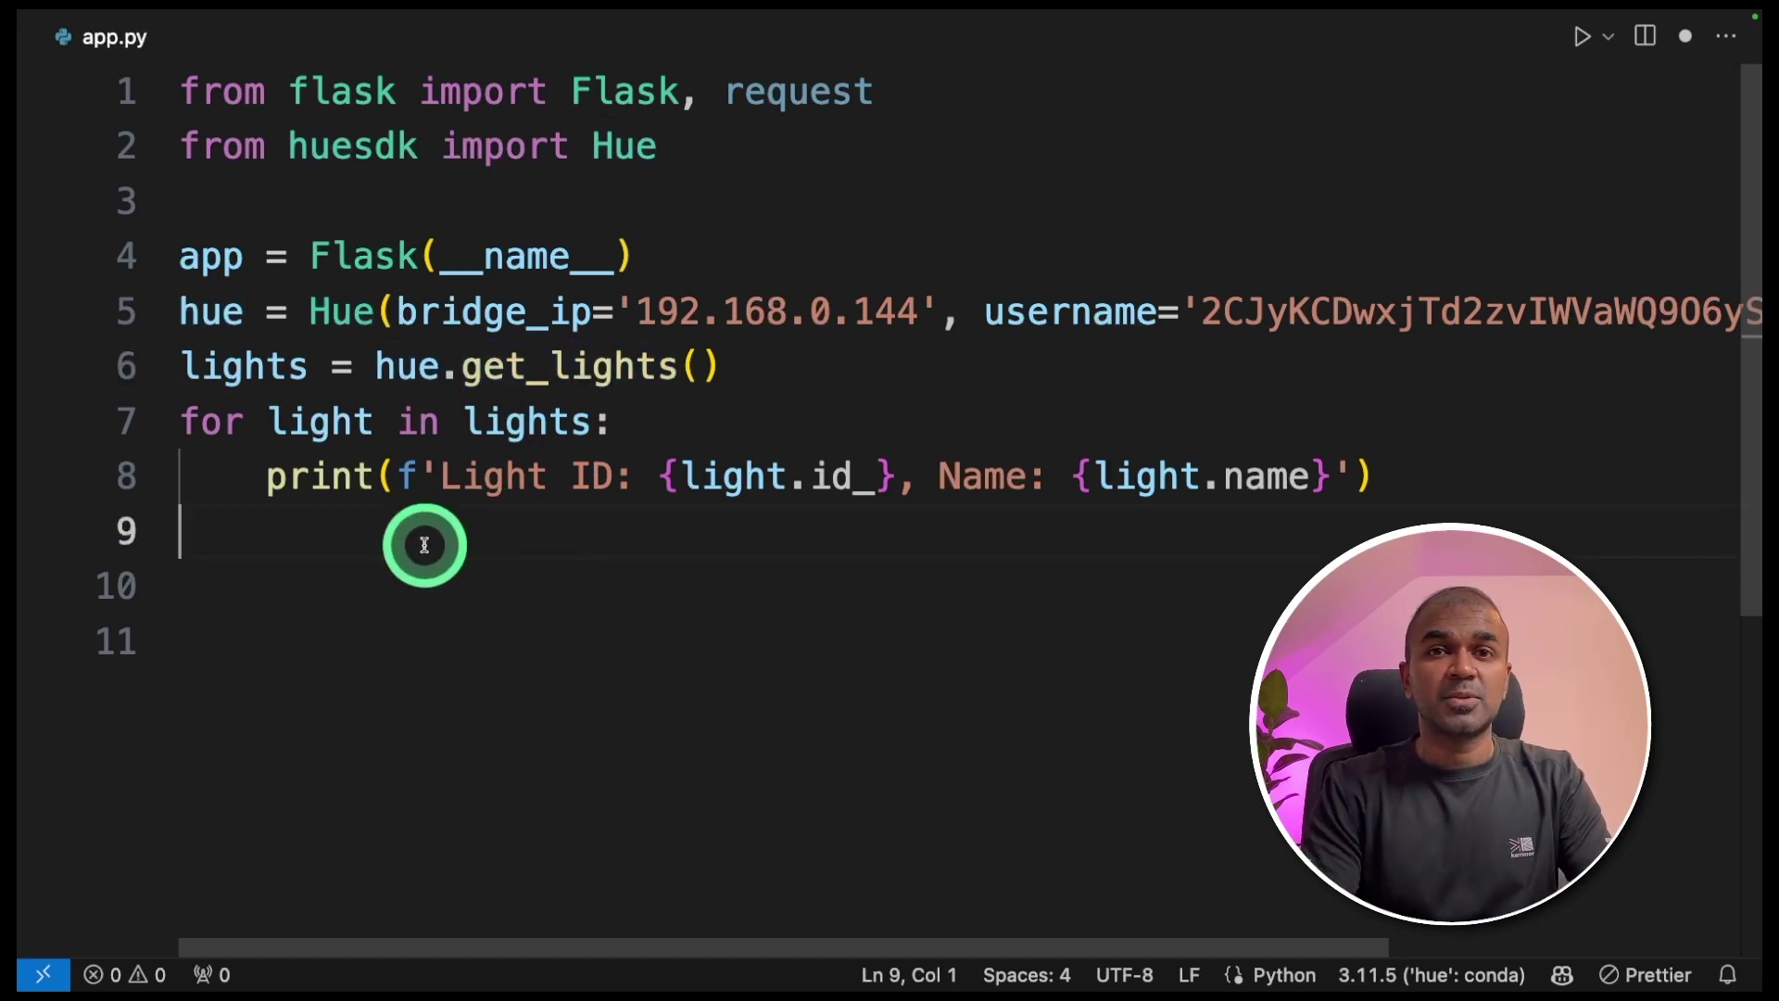
Add a POST /light route whose control_light function reads light_id and status to switch the light on or off.
key(Return)
key(Tab)
scroll(516, 568, down, 2)
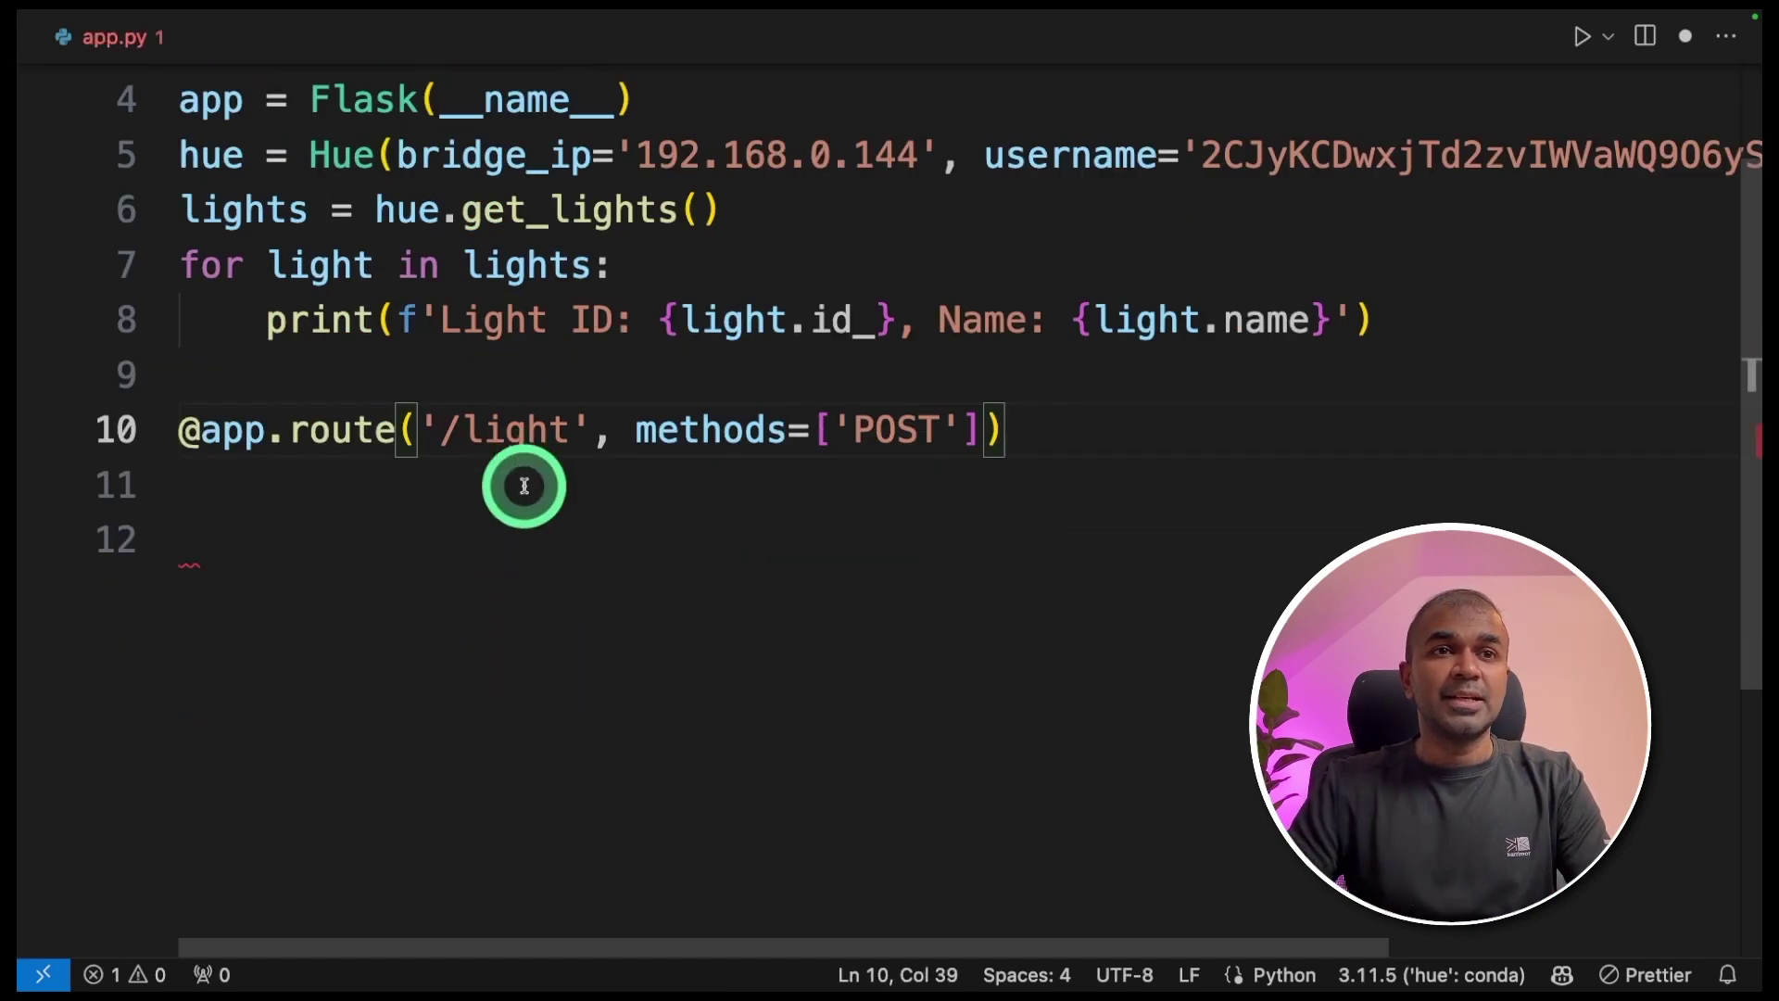
text(def control_light():     light_id = request.json.get('light_id') | 1     status = request.json.get('status')     light = hue.get_light(id_=light_id)     if status == 'on':         light.on()     else:         light.off()     return f'Light {light_id} turned {"on" if status == "on" else "off"}')
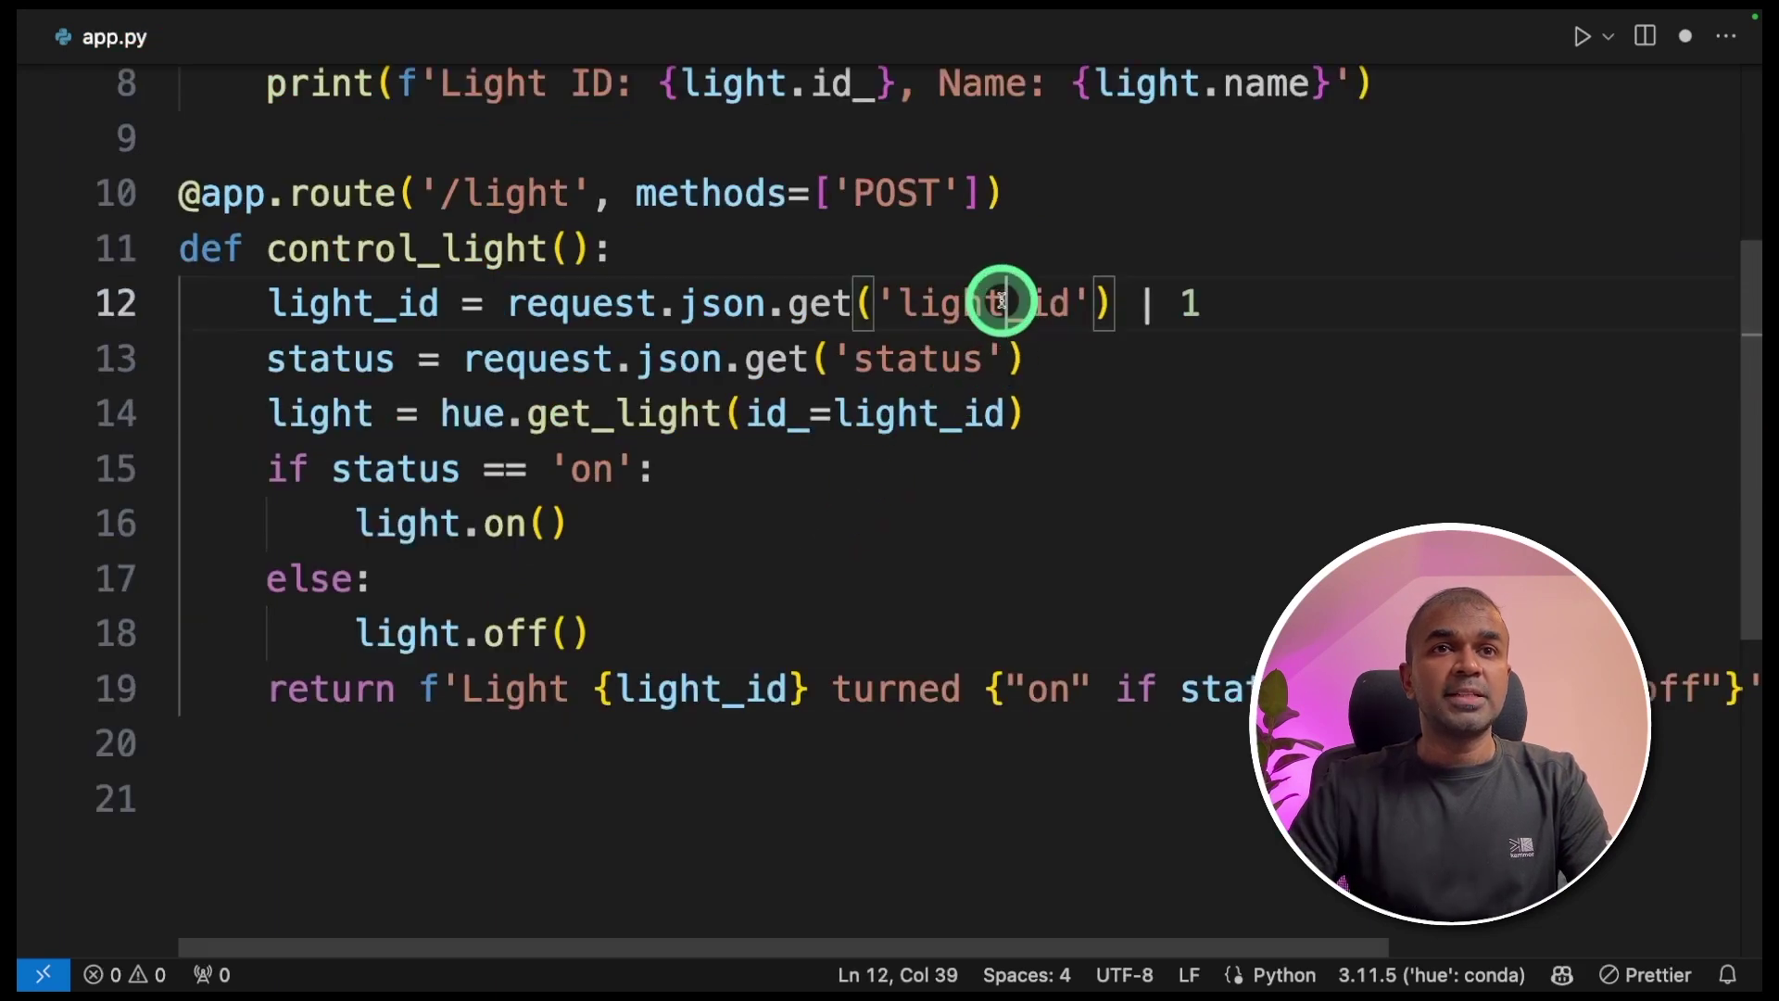
double_click(1000, 304)
double_click(908, 361)
scroll(409, 401, up, 2)
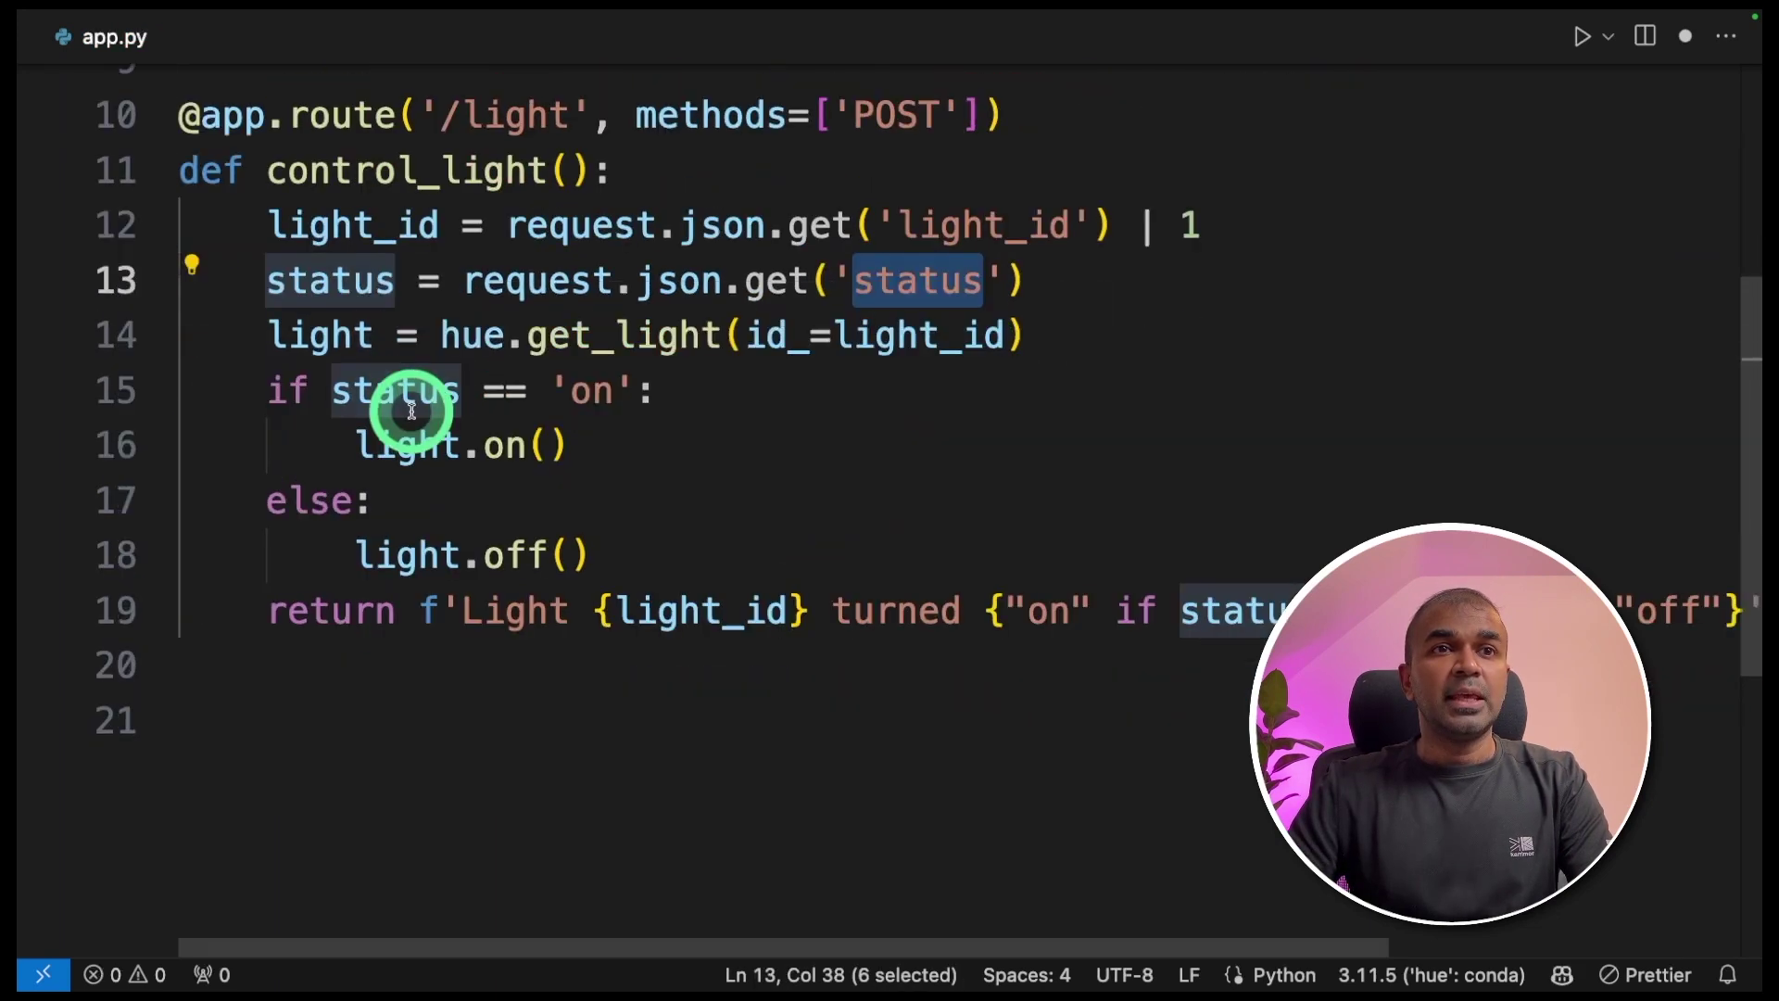
double_click(403, 408)
double_click(584, 392)
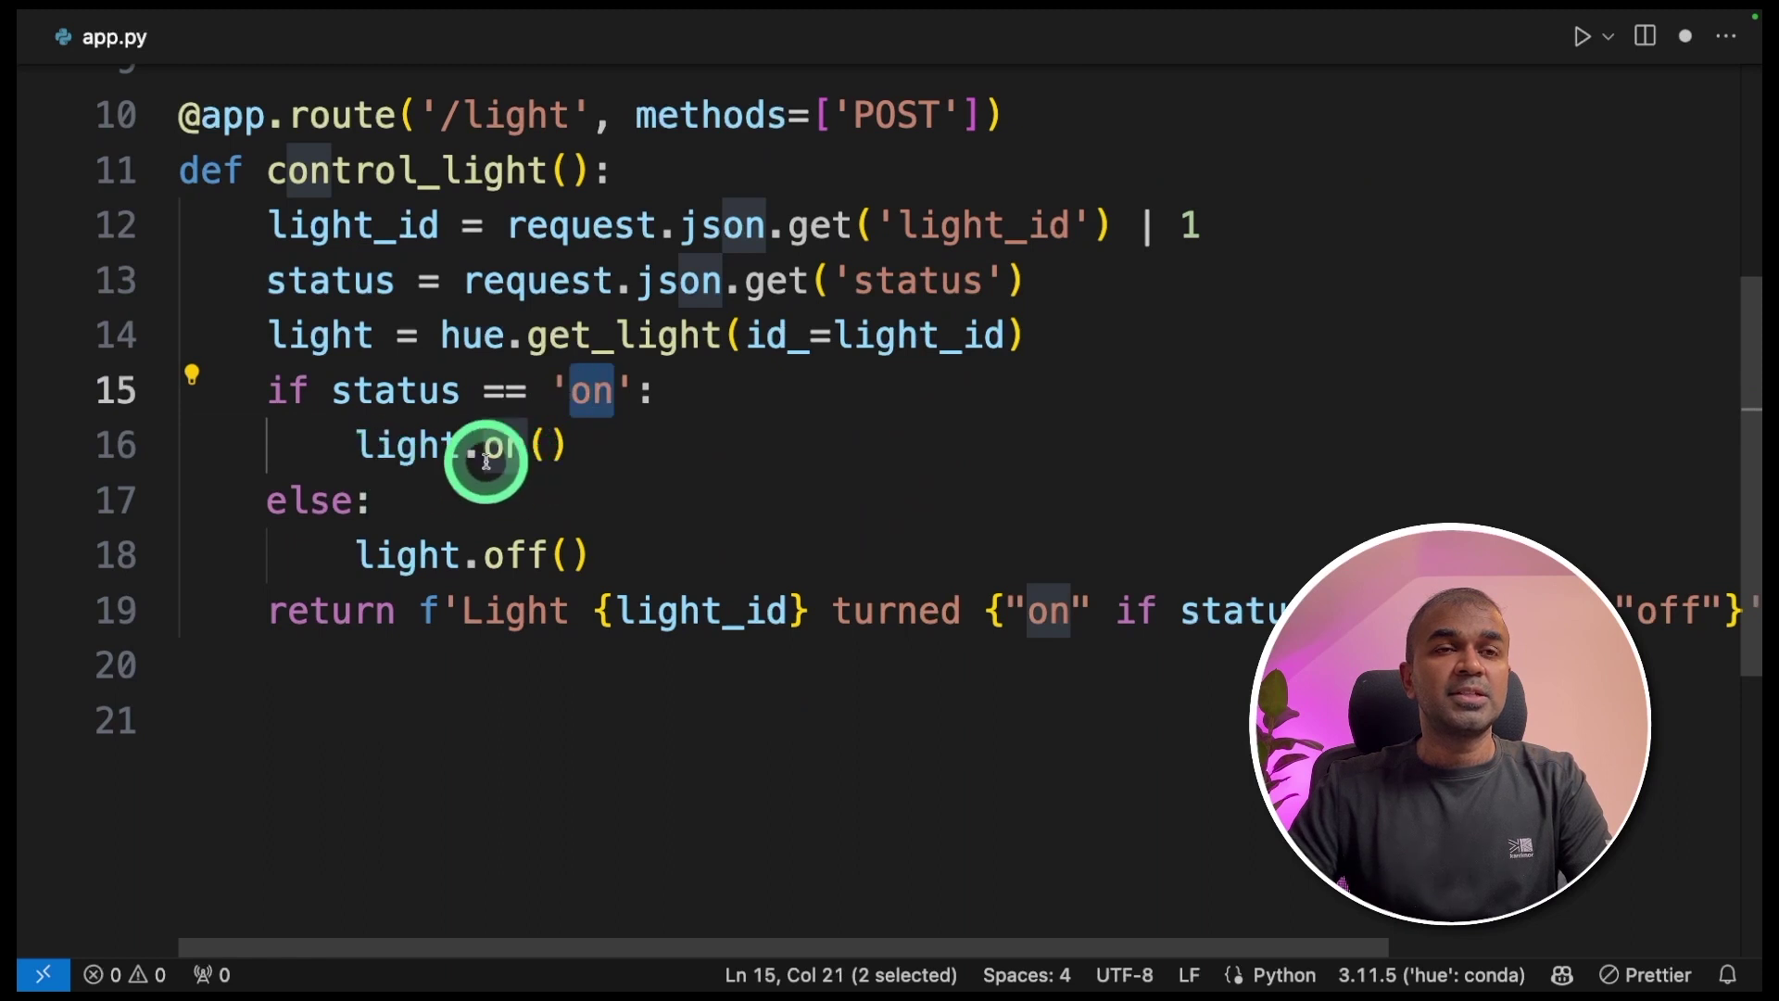
scroll(505, 520, down, 2)
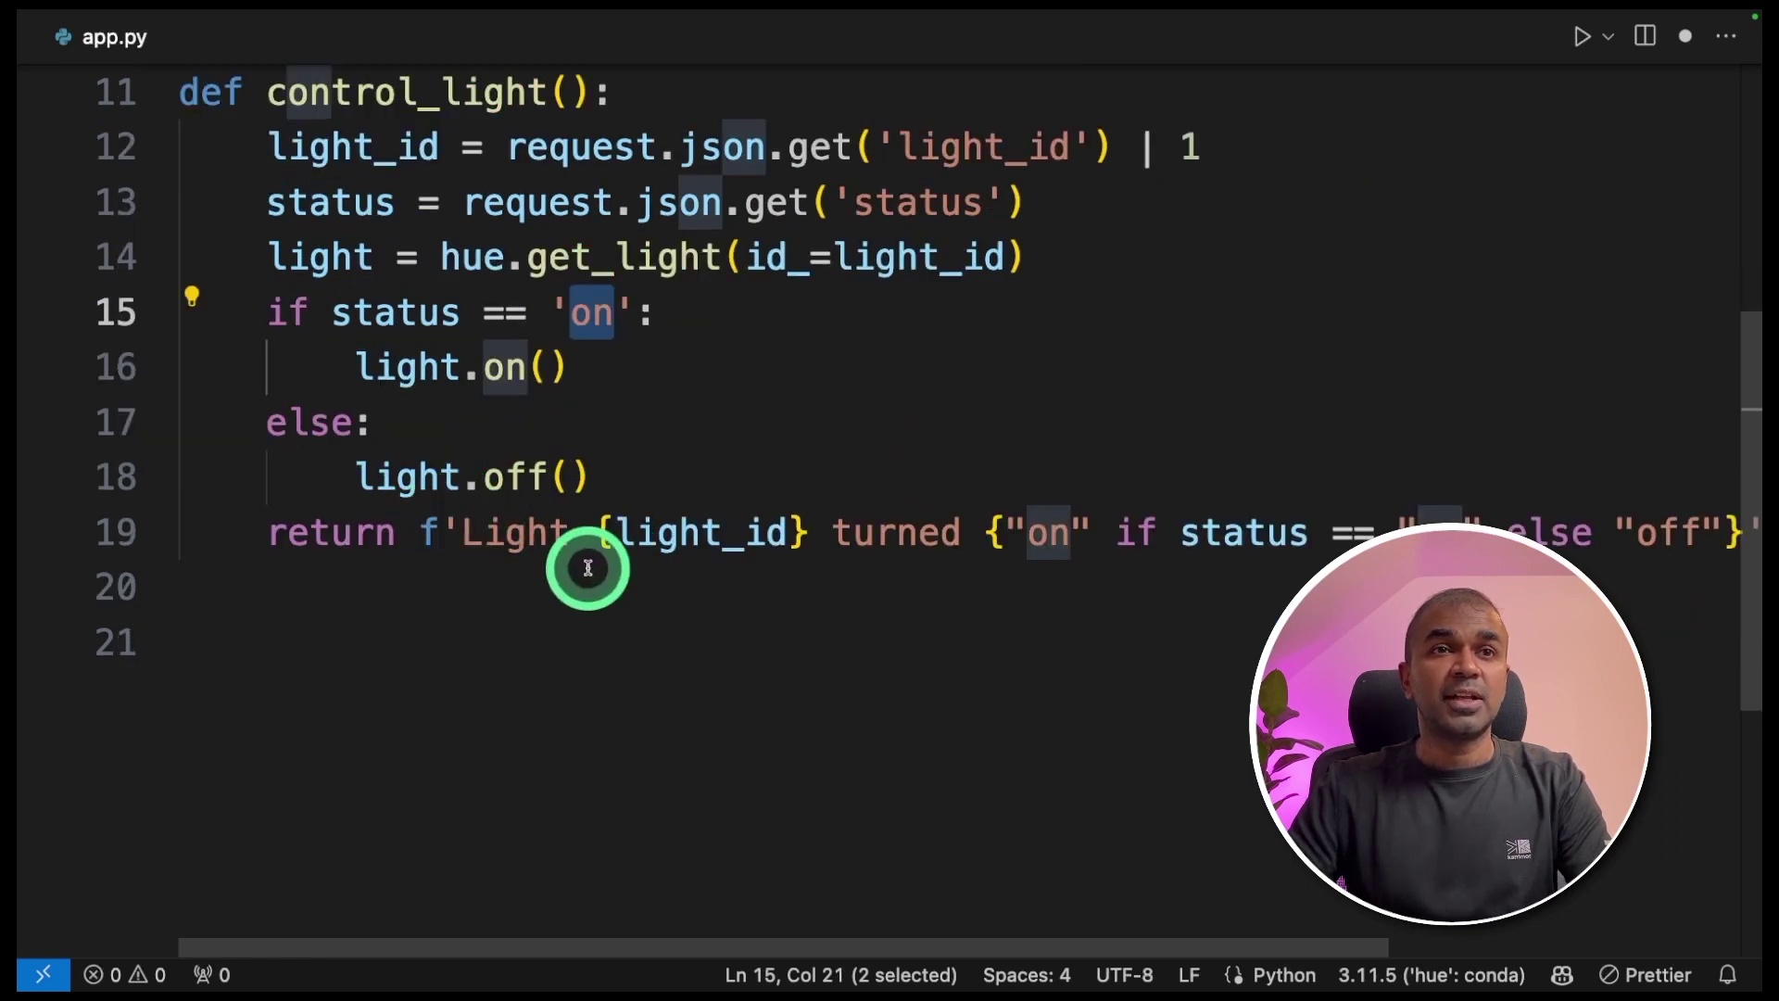
Add the __main__ guard with app.run(debug=True, host='0.0.0.0') and save app.py.
click(602, 593)
text(if __name__ == '__main__':)
key(Tab)
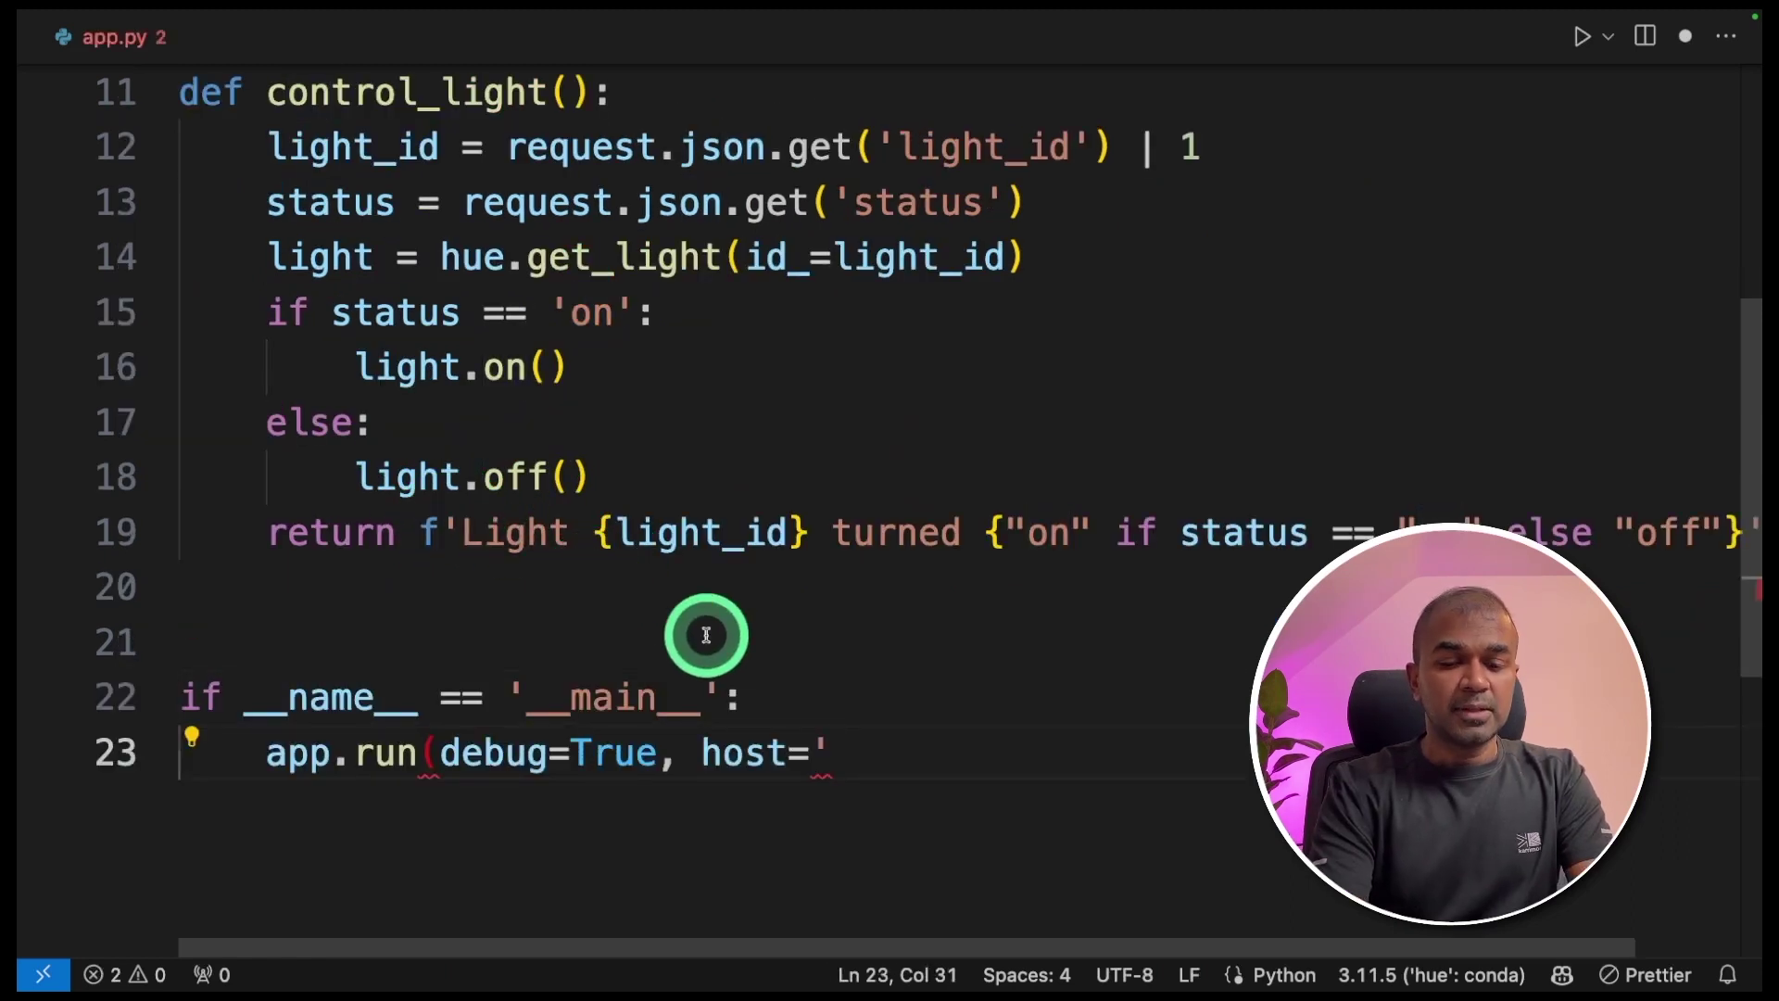
text(0.0.0.0)
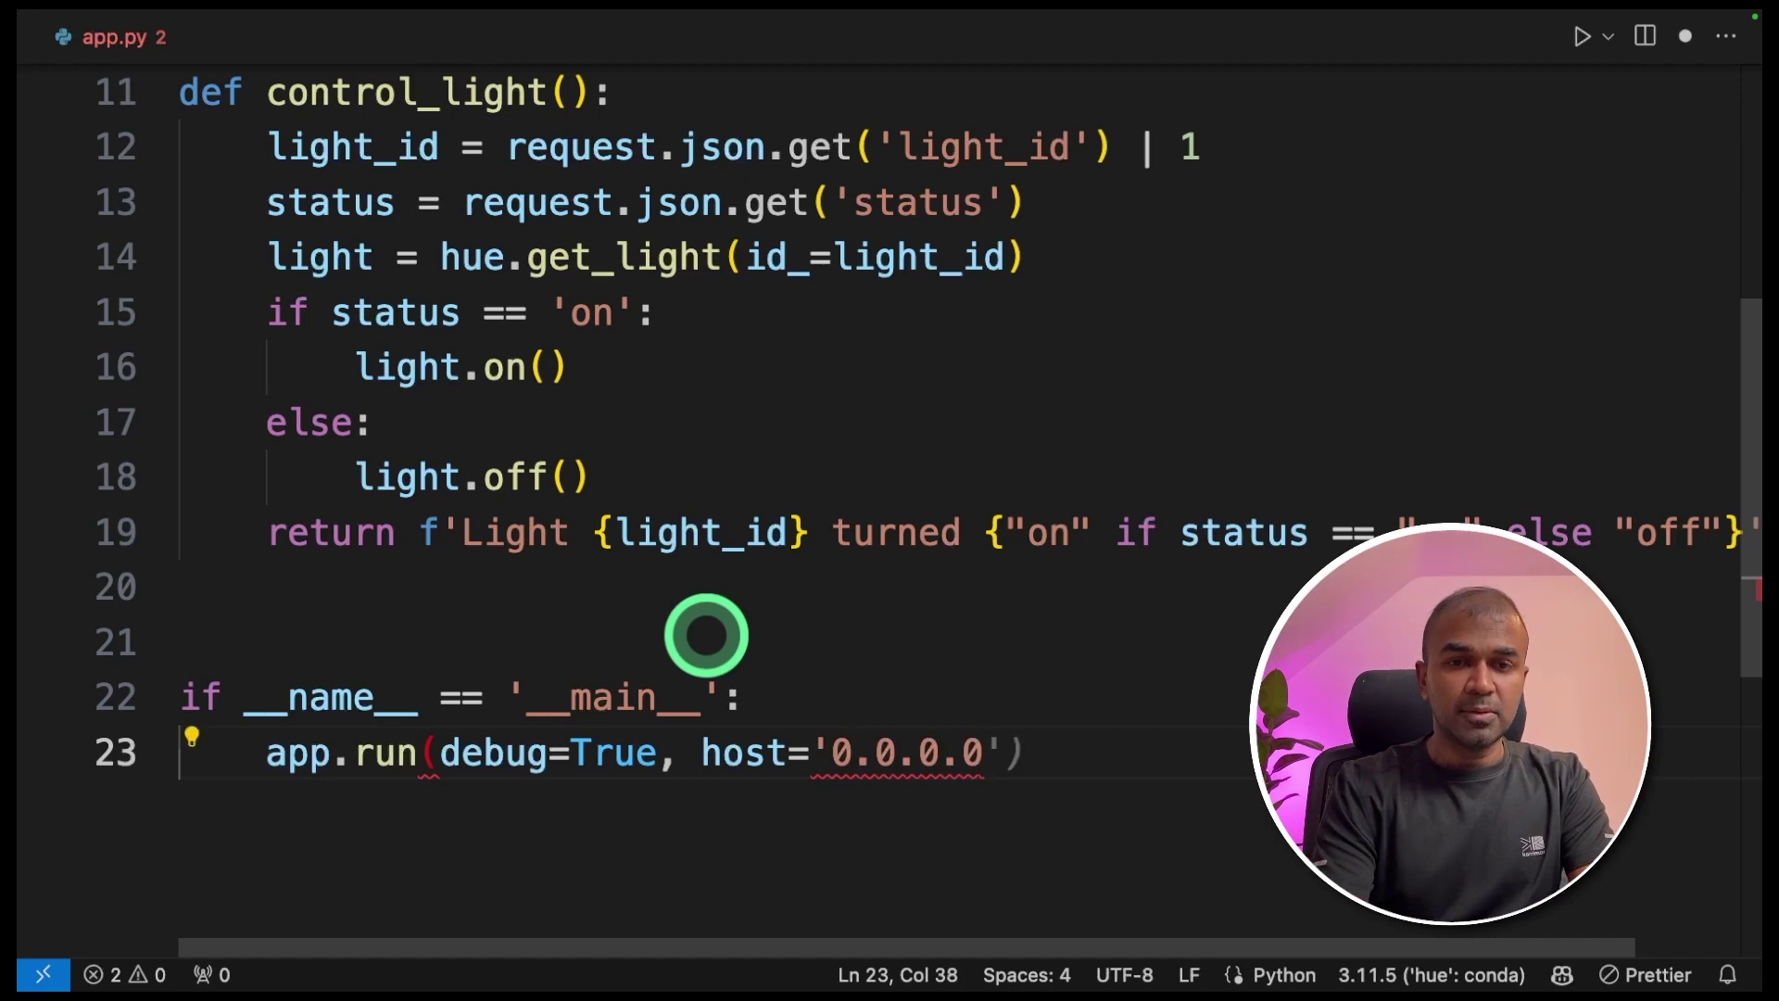
key(Tab)
key(super+s)
Review the light_id and status fields used in the control_light code.
scroll(778, 676, up, 2)
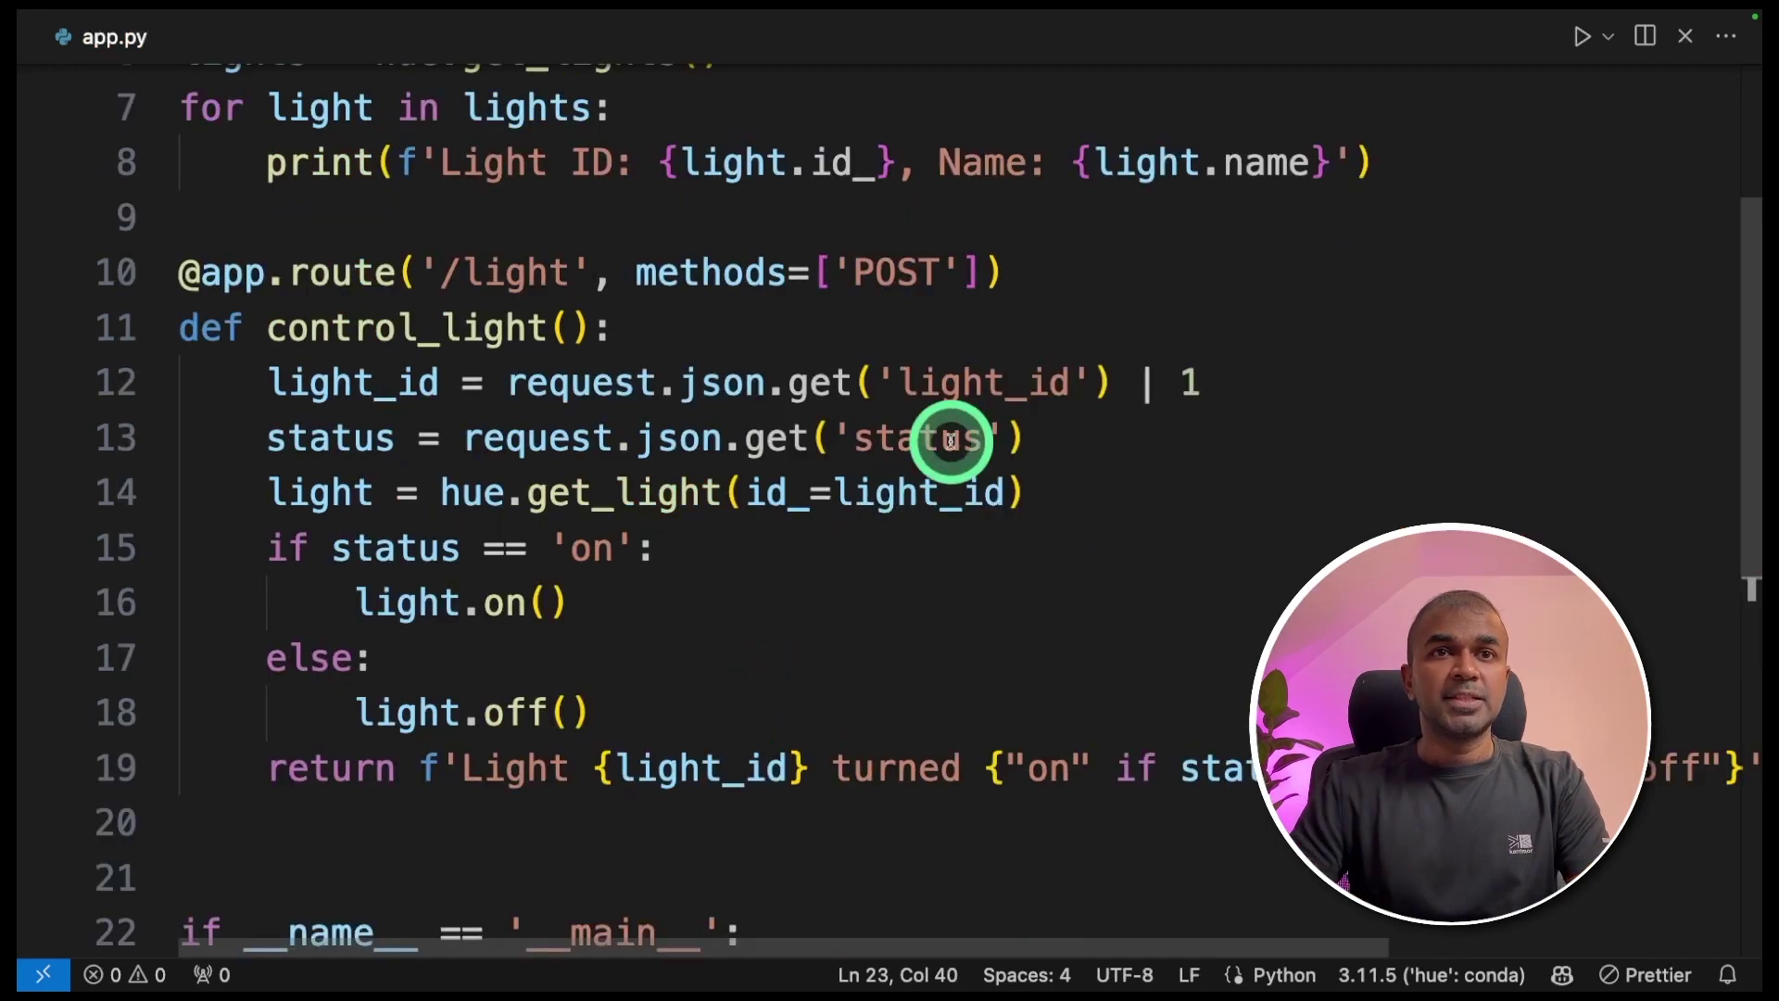
click(963, 439)
double_click(973, 381)
double_click(932, 433)
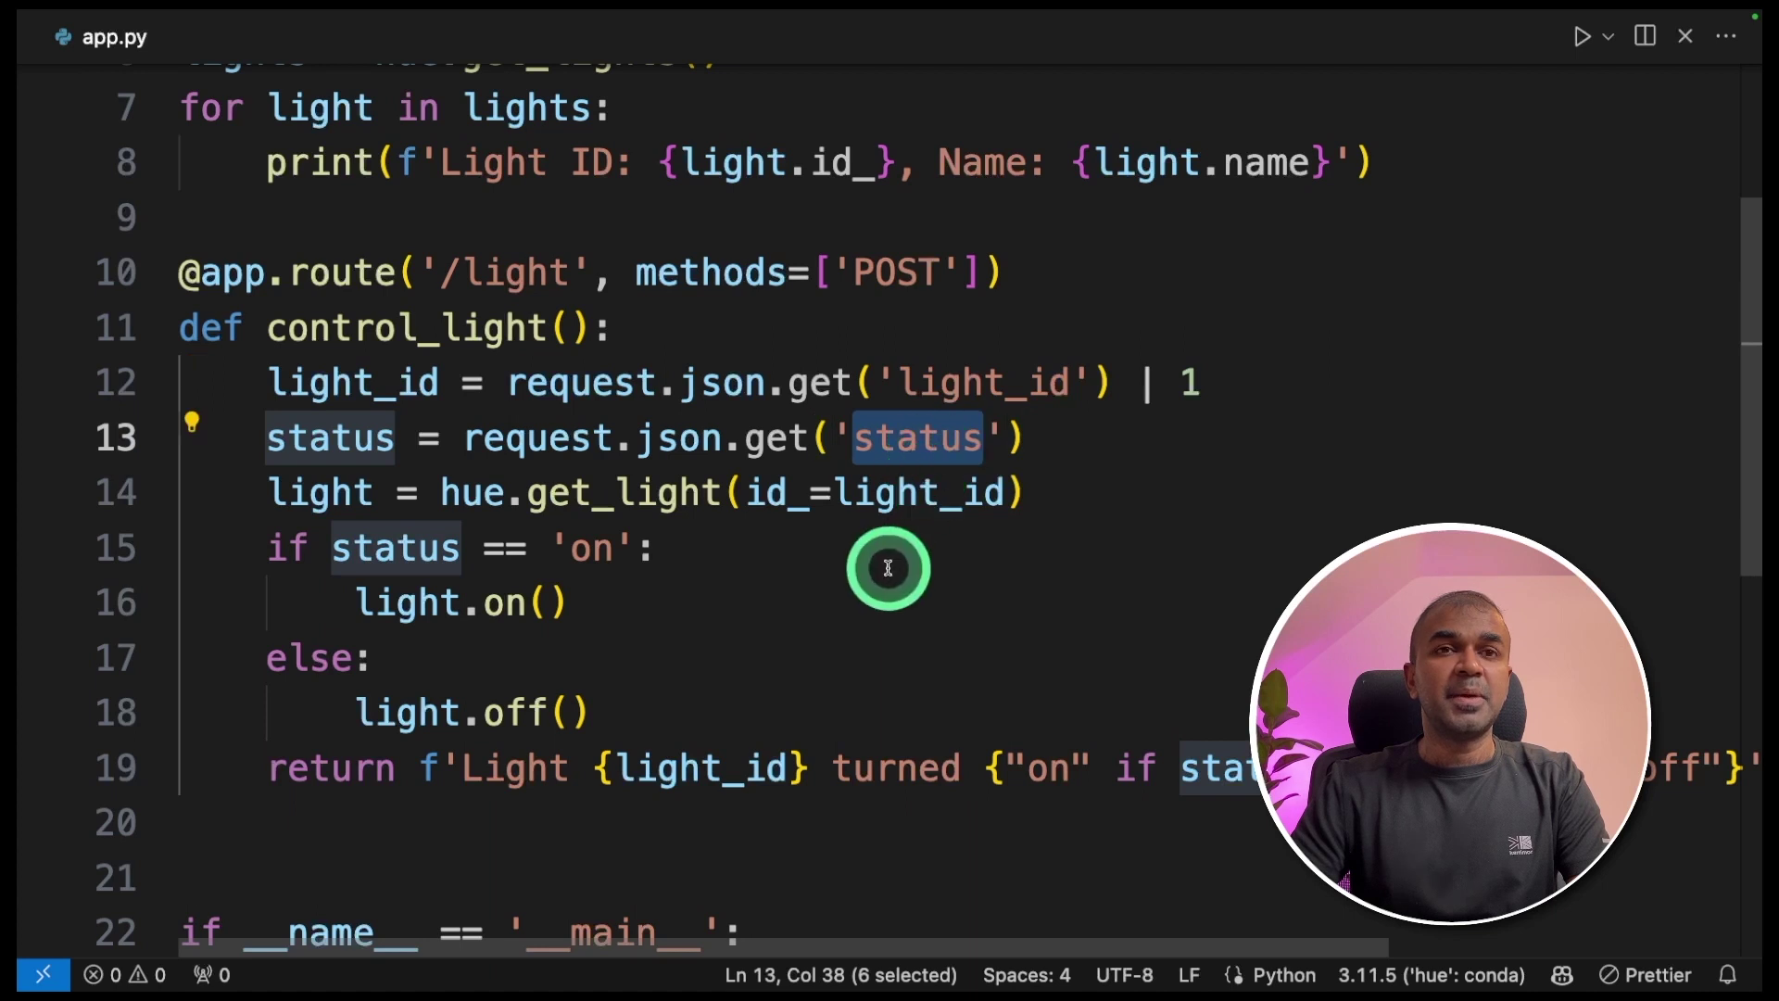
scroll(762, 634, down, 1)
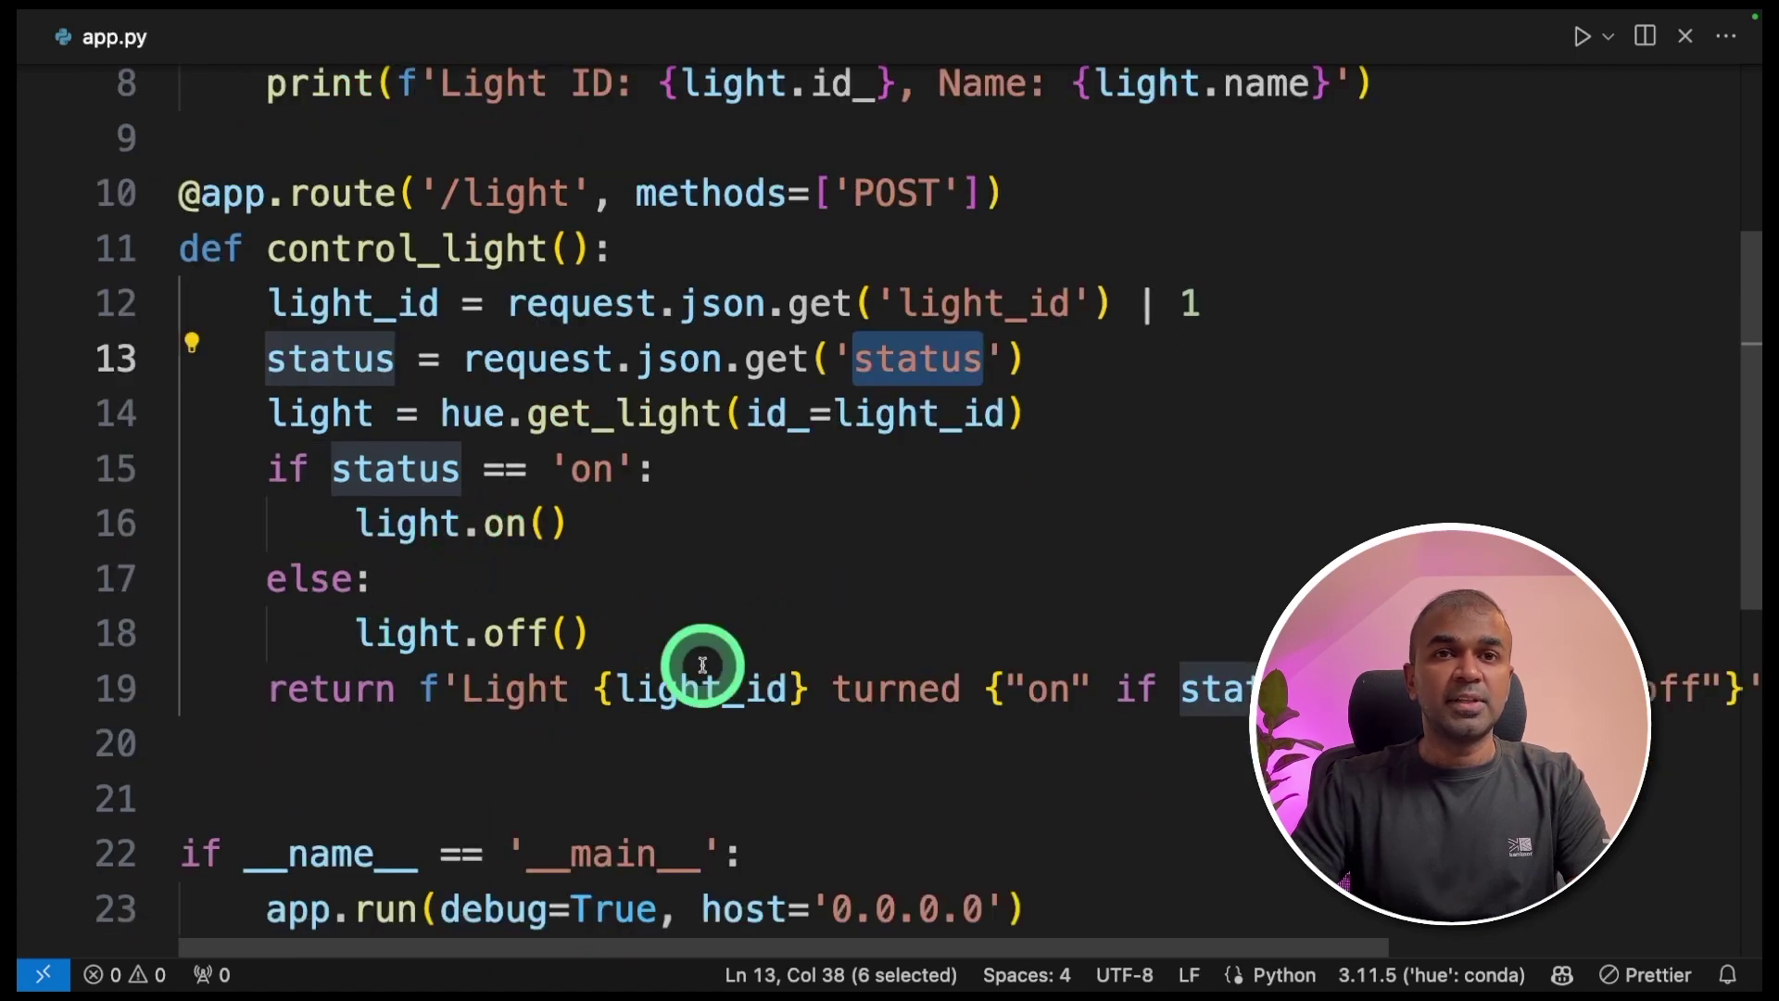
click(906, 582)
scroll(910, 588, down, 1)
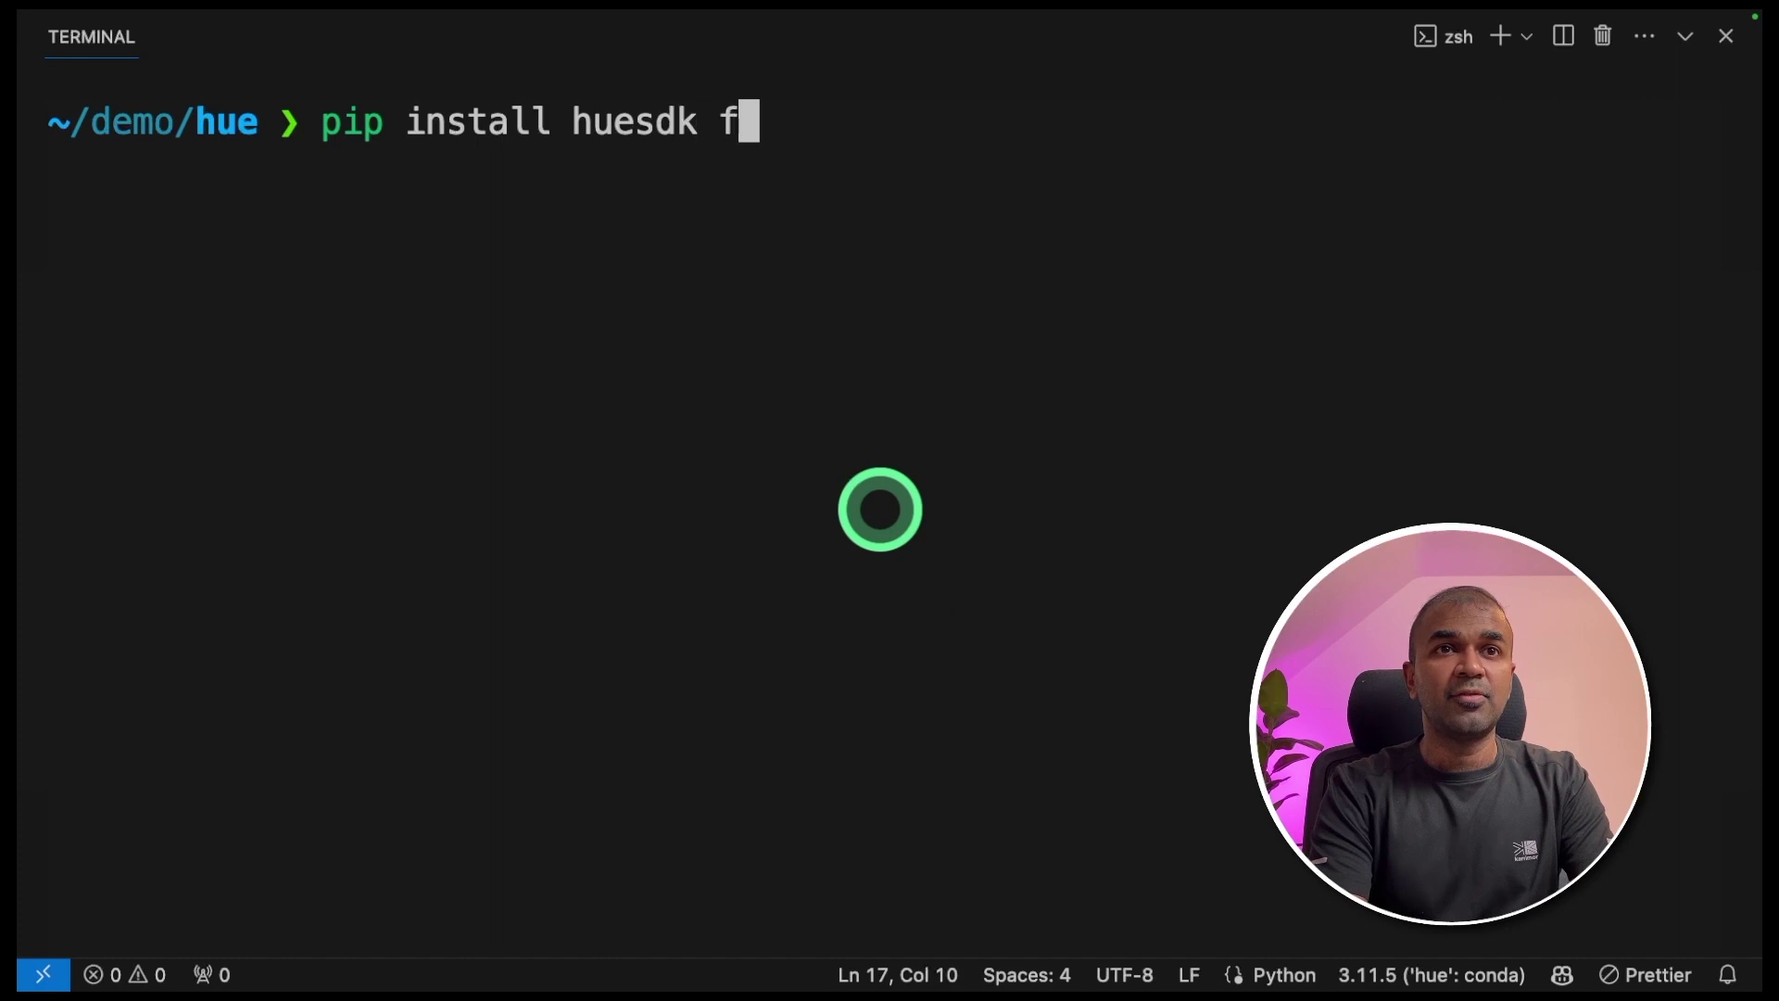
Install huesdk and flask with pip, then start app.py with python.
key(Return)
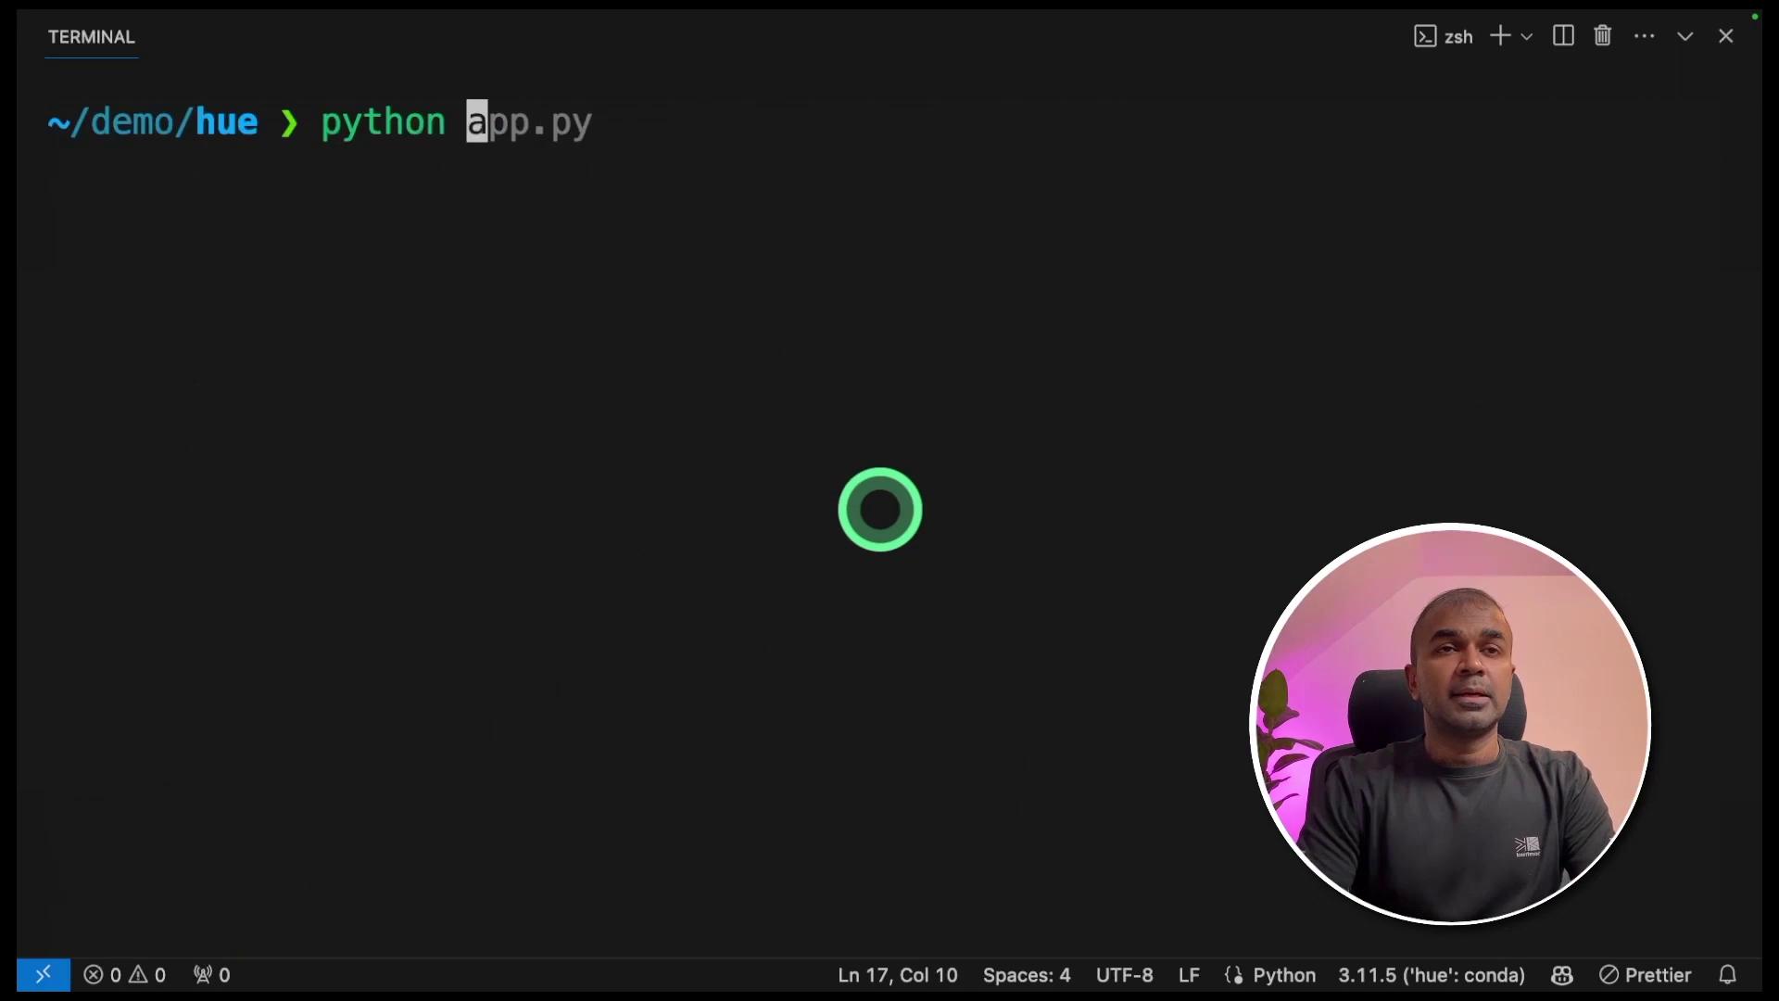
key(Right)
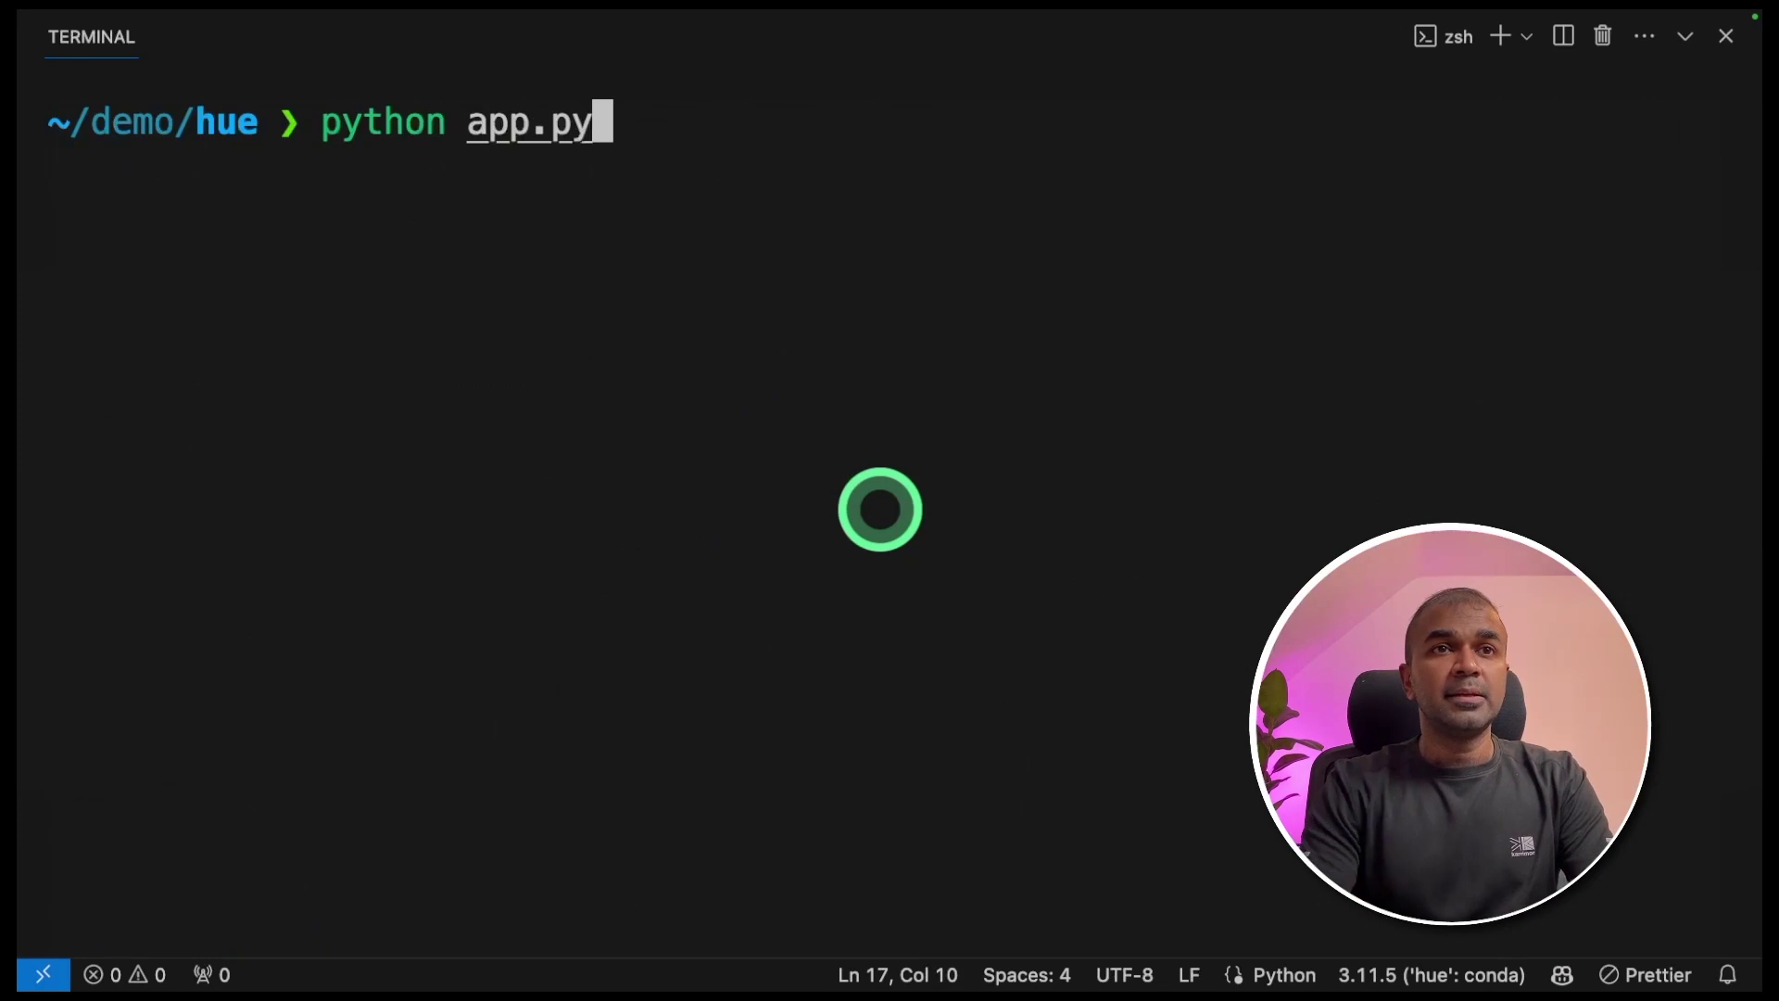
key(Return)
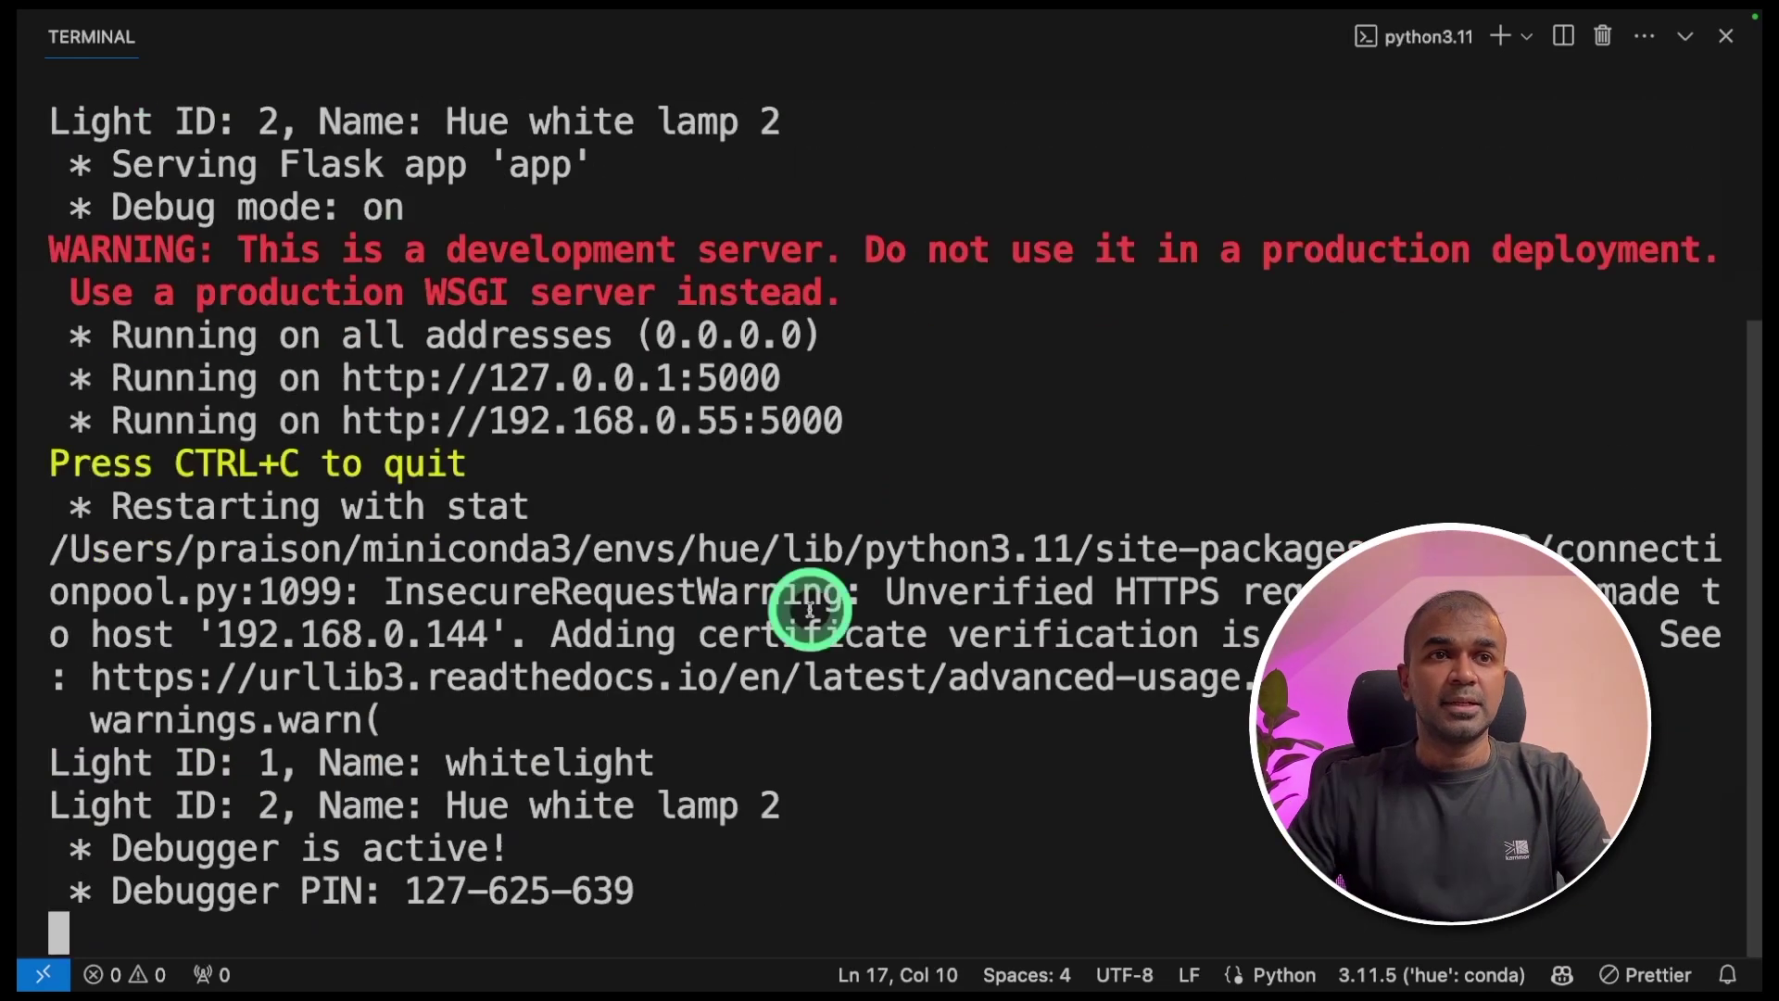
Highlight the listed lights (whitelight, Hue white lamp) and the server address 192.168.0.55:5000.
drag(771, 802, 51, 769)
double_click(545, 777)
drag(446, 806, 723, 816)
click(752, 819)
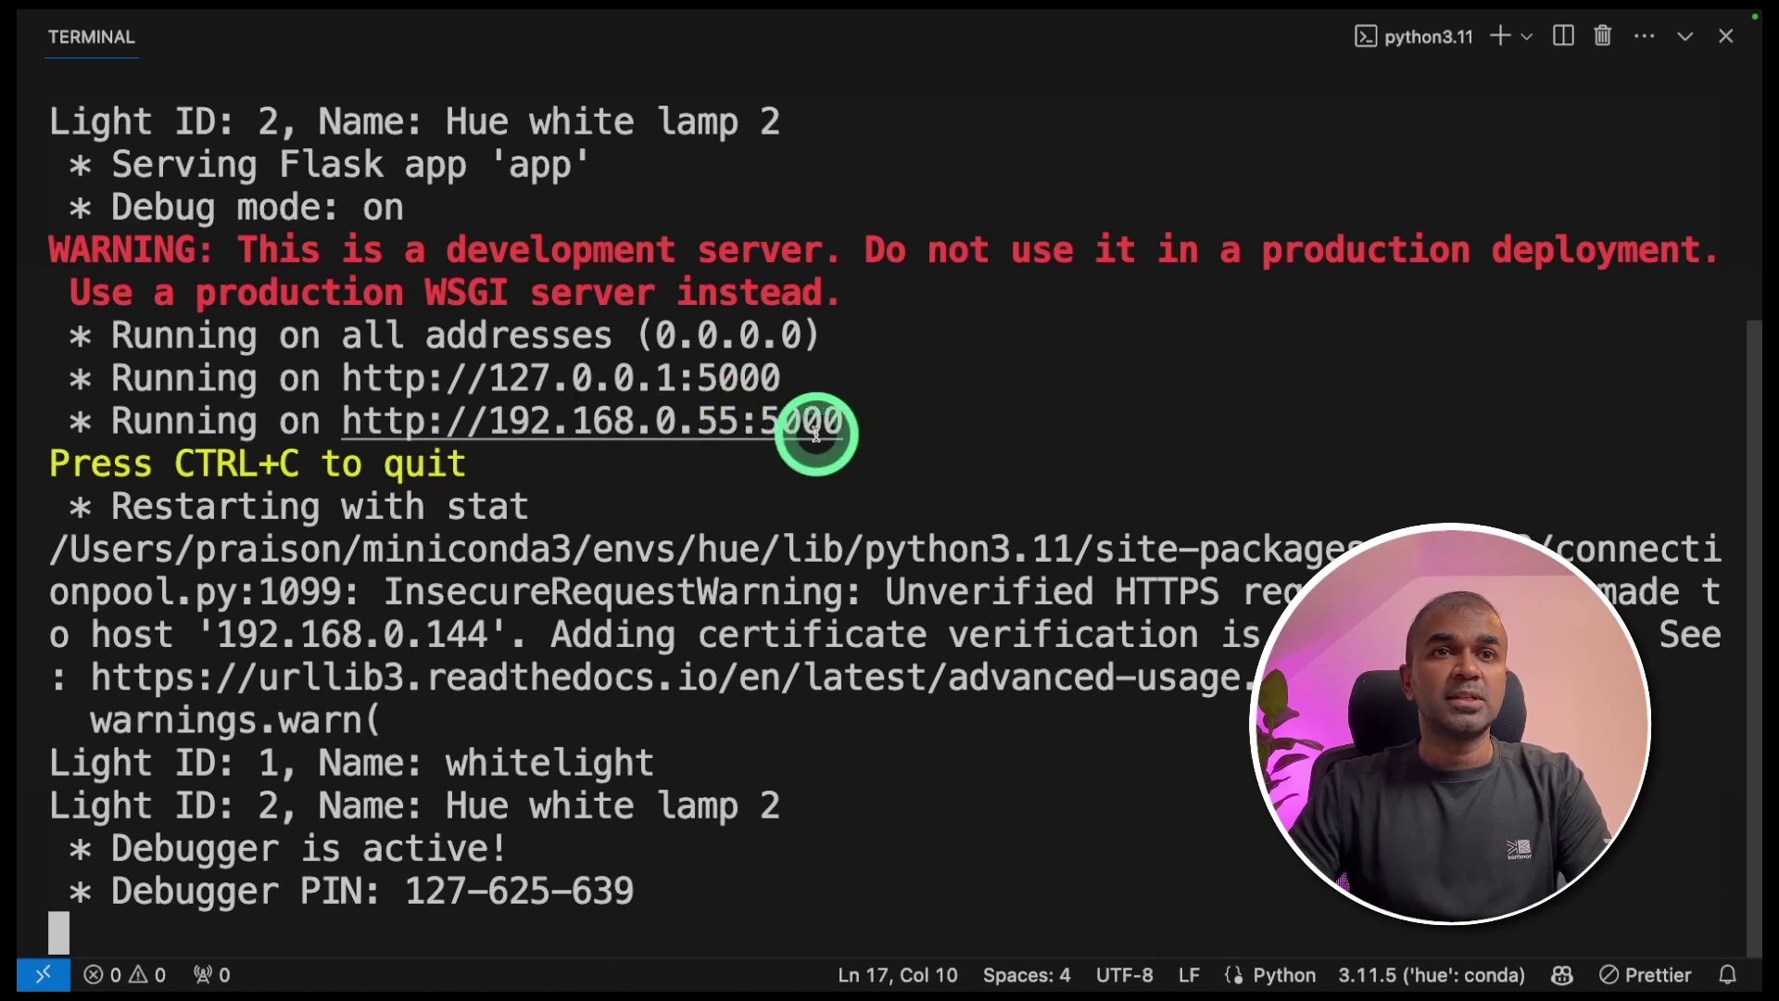
drag(343, 422, 738, 429)
drag(885, 422, 771, 419)
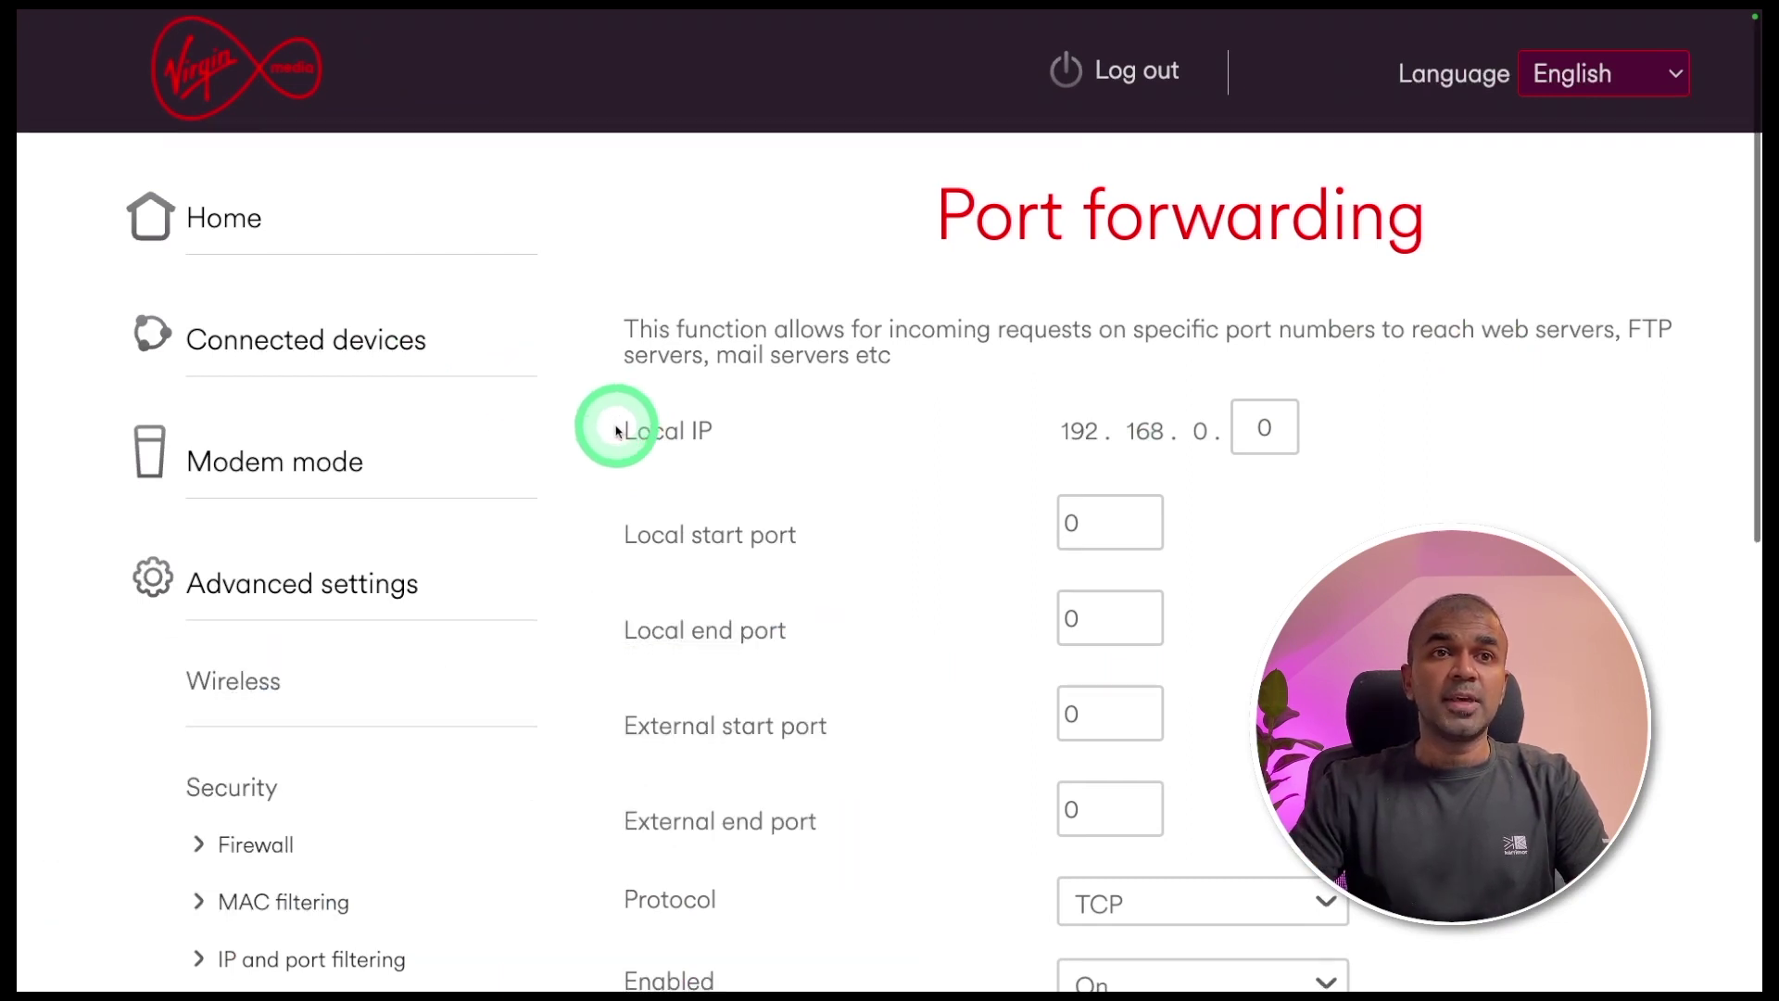
Enter local IP 192.168.0.55 with a local port range of 5000–5000.
scroll(612, 435, down, 3)
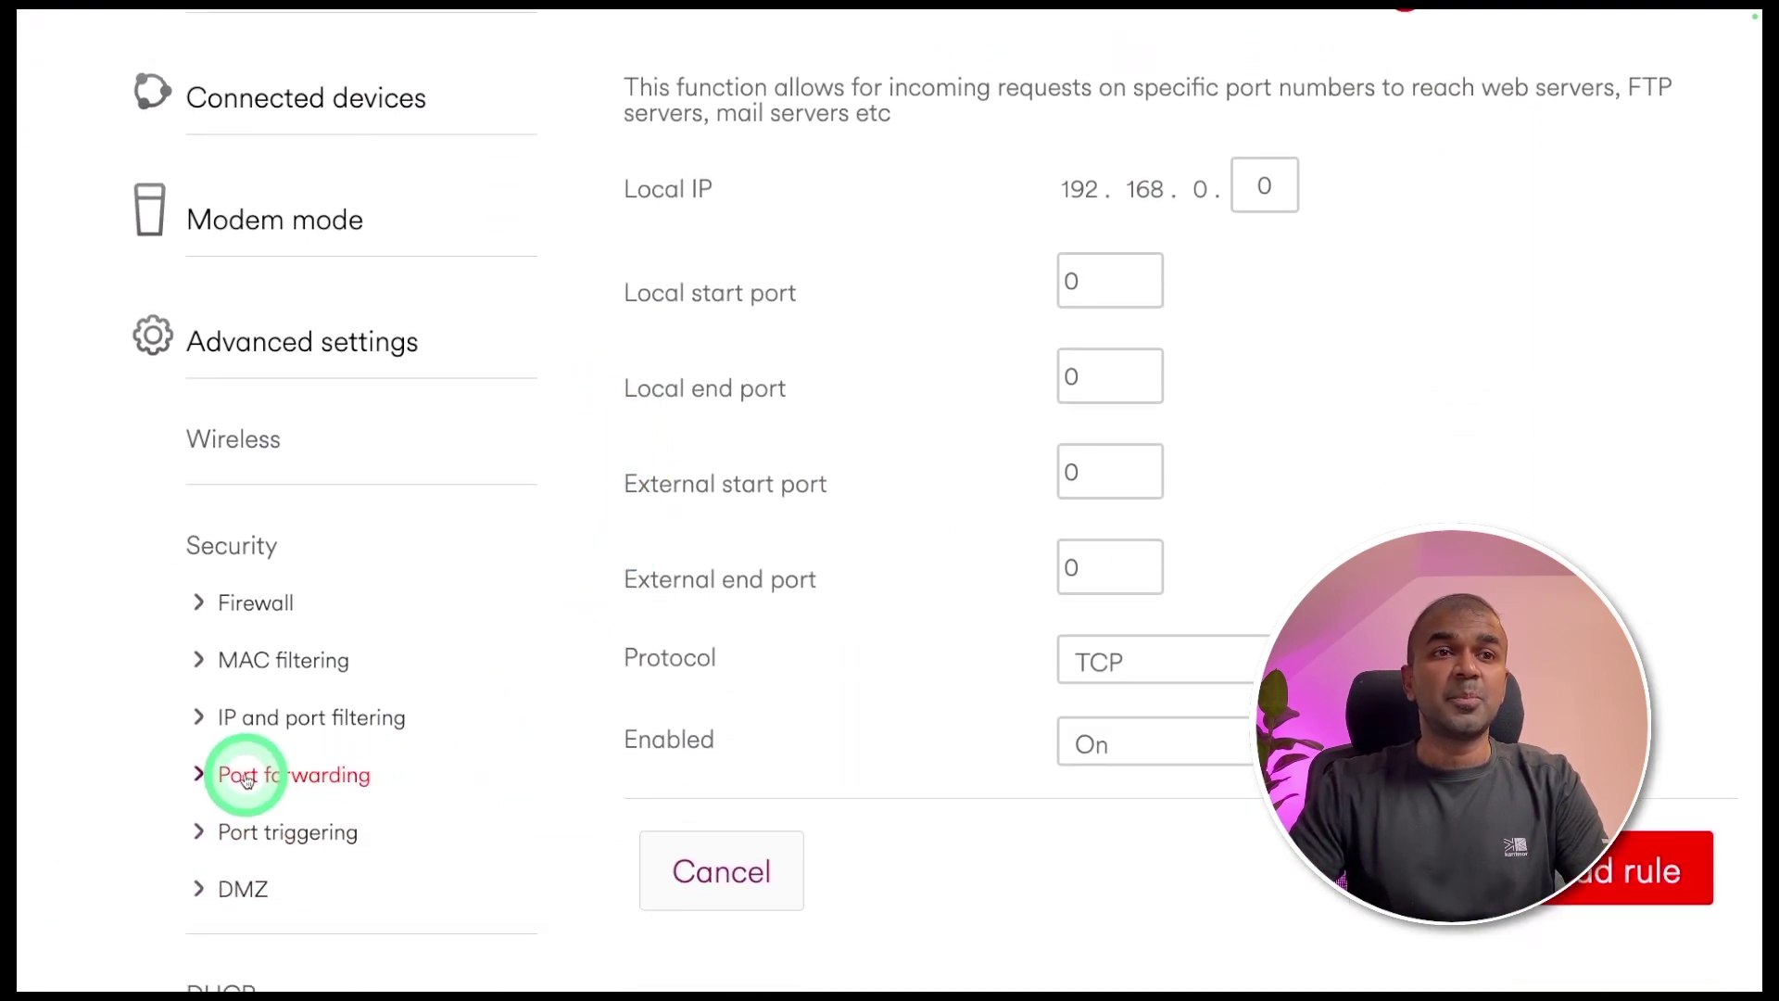
scroll(926, 454, up, 1)
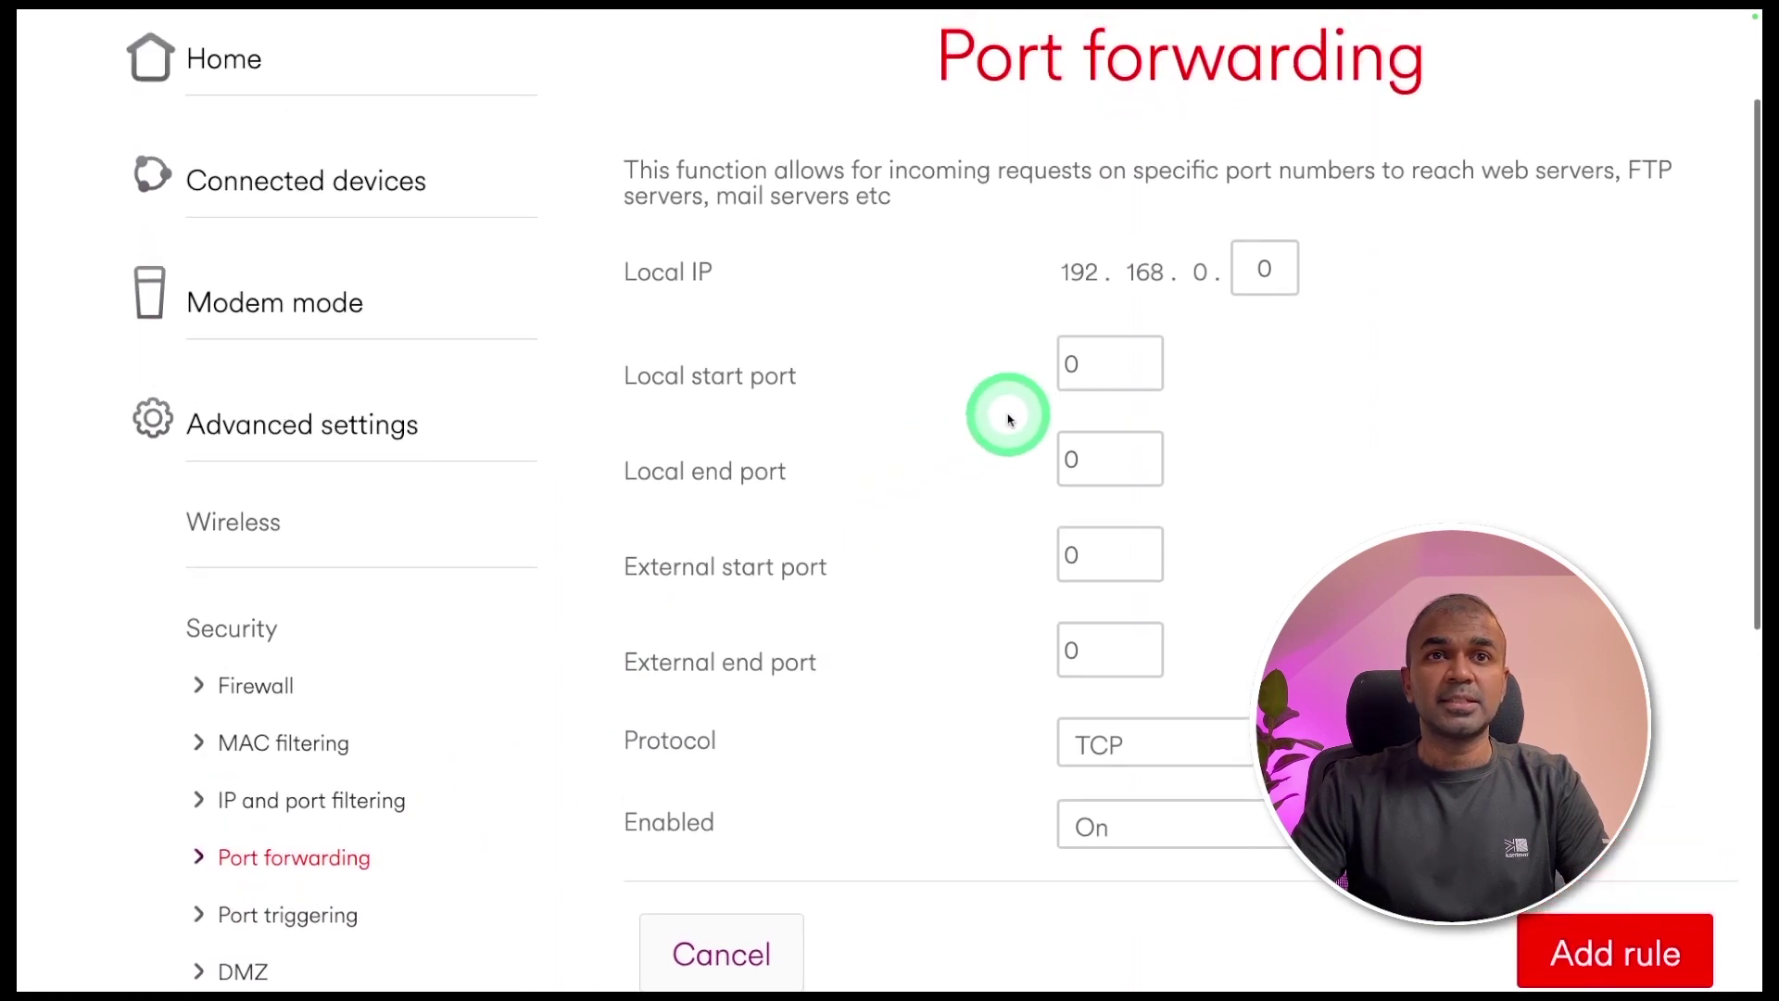
click(1283, 274)
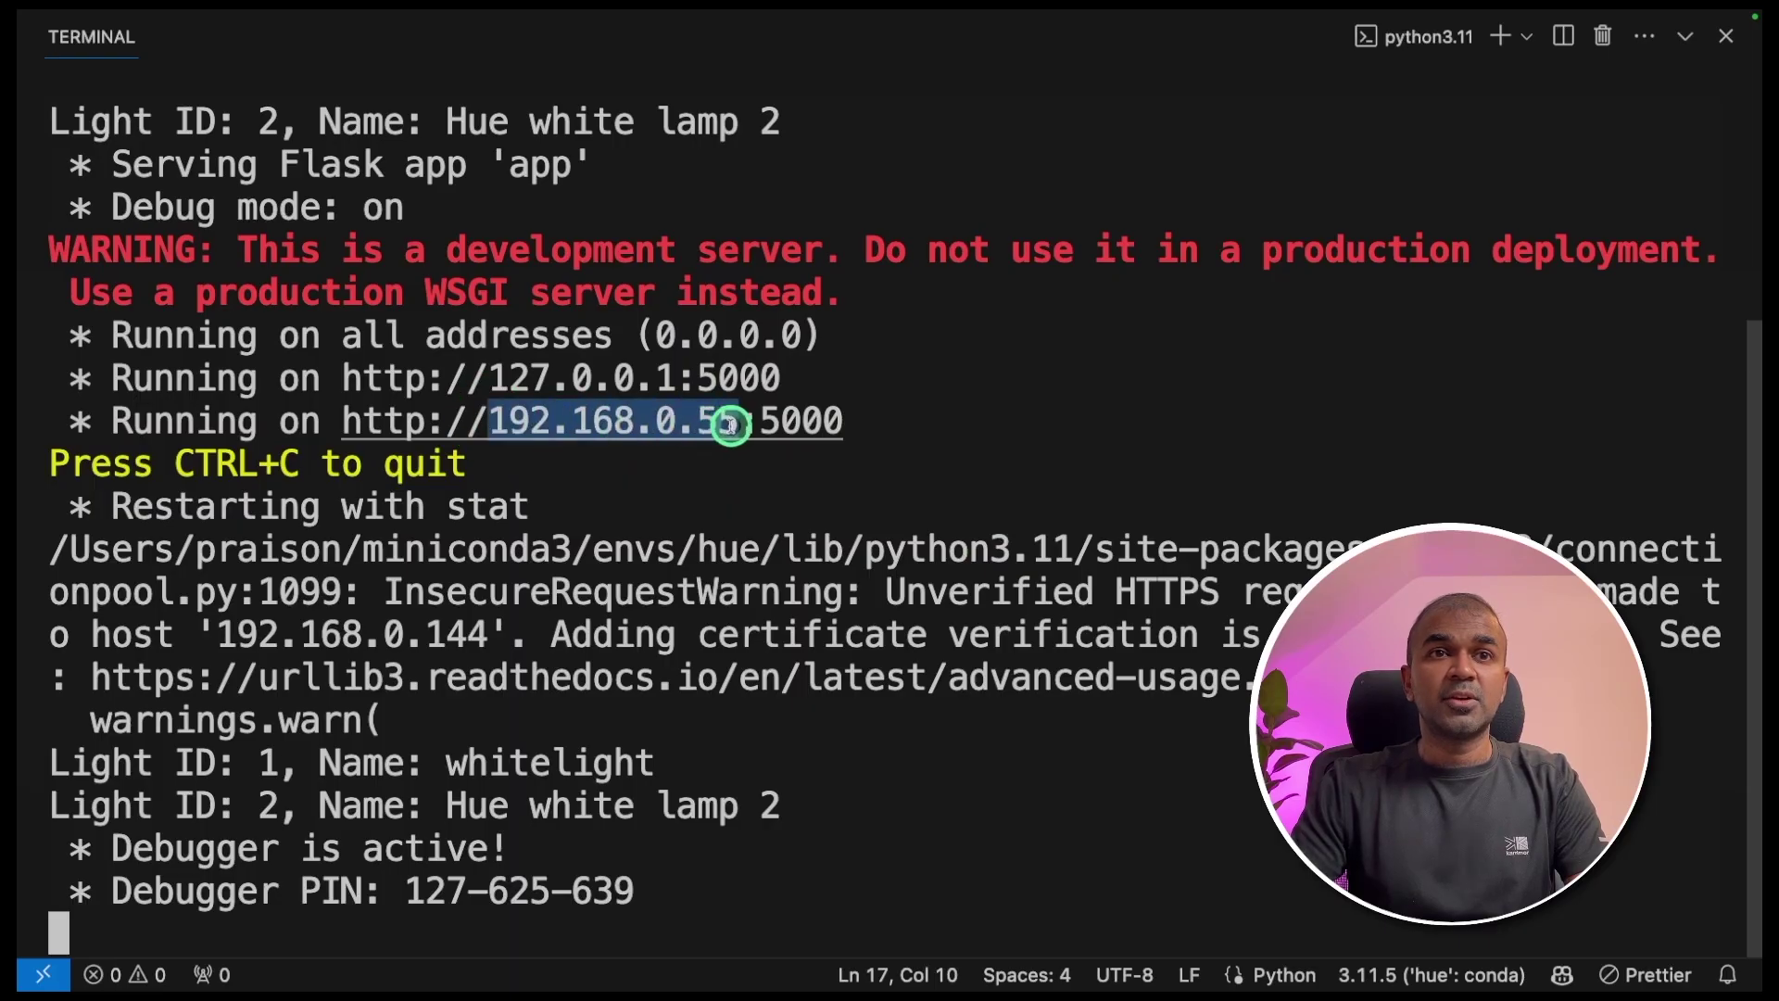
drag(731, 424, 740, 423)
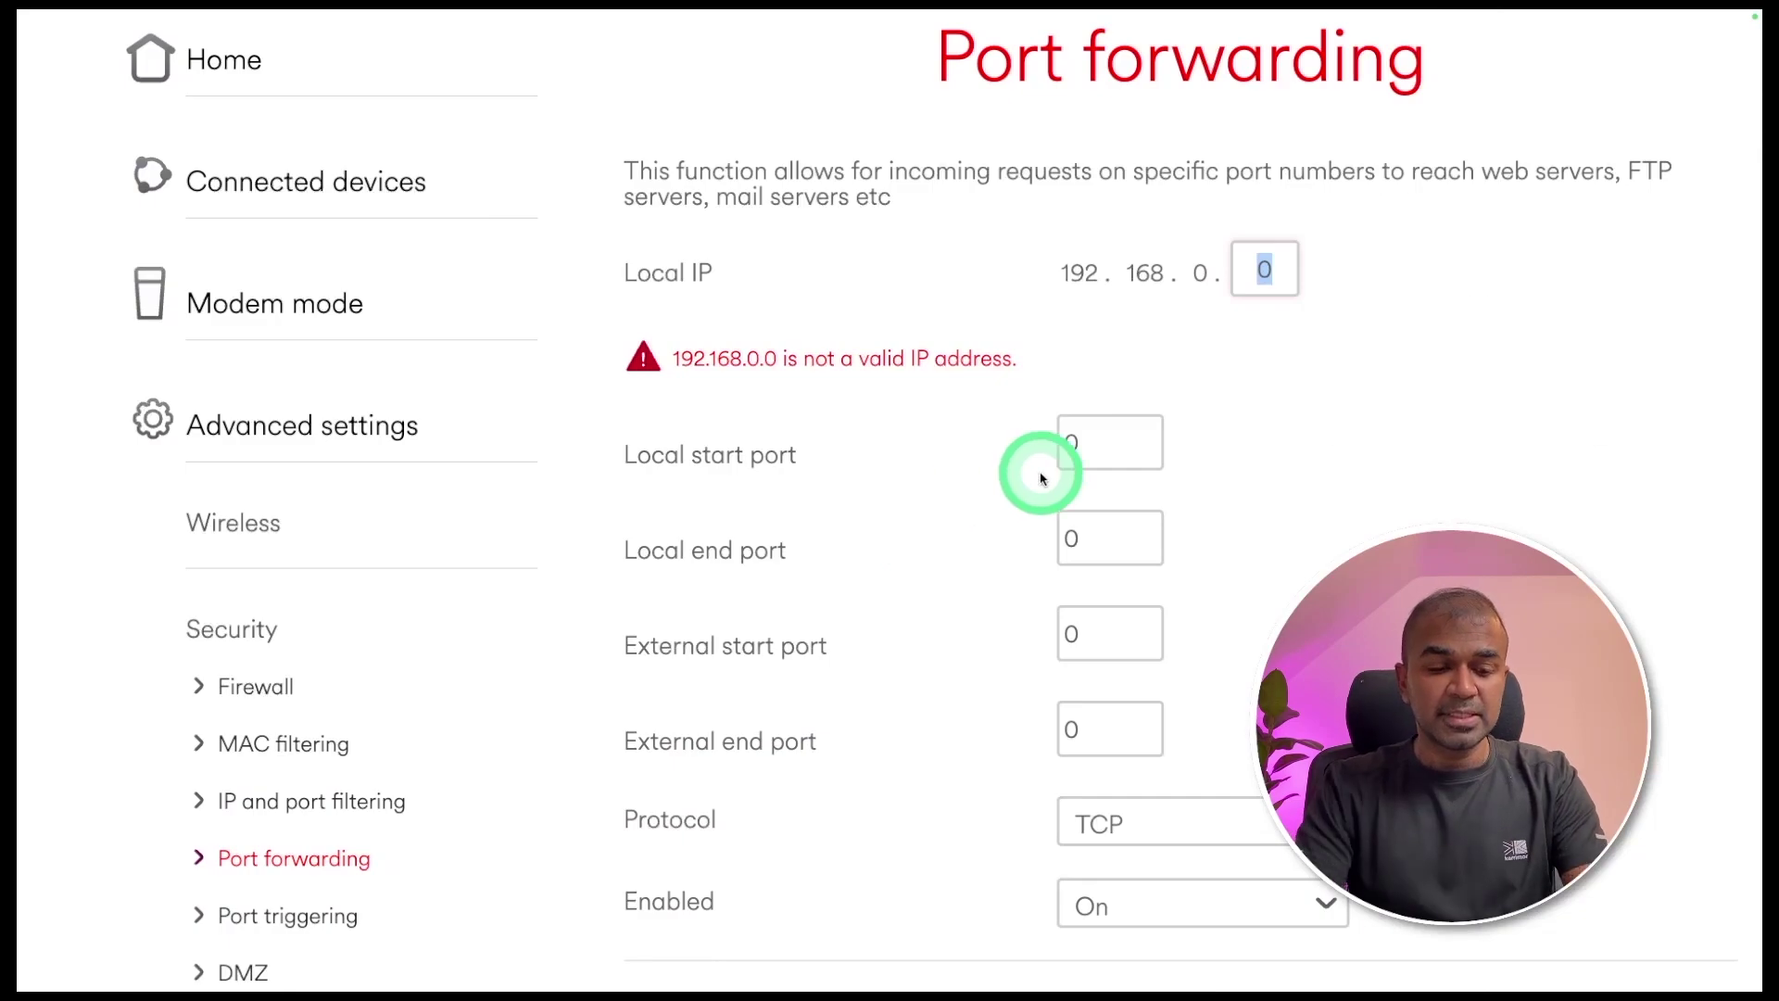
key(Tab)
text(5)
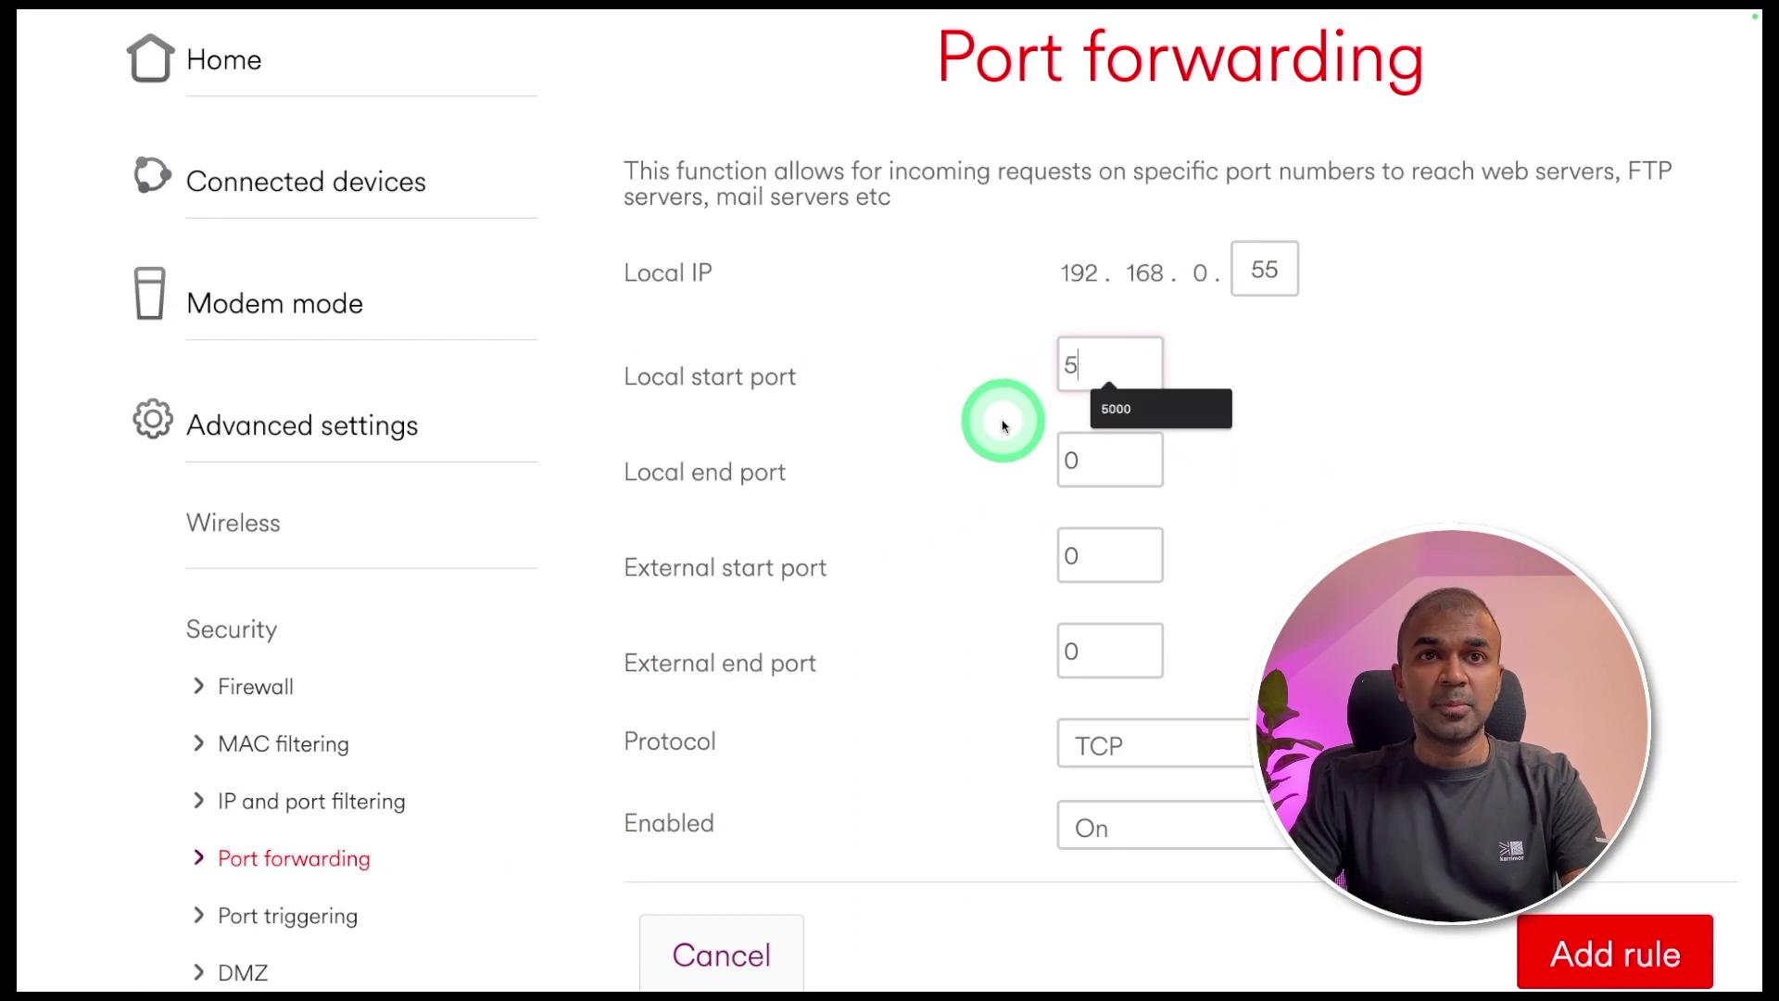
click(1121, 409)
key(Tab)
text(5)
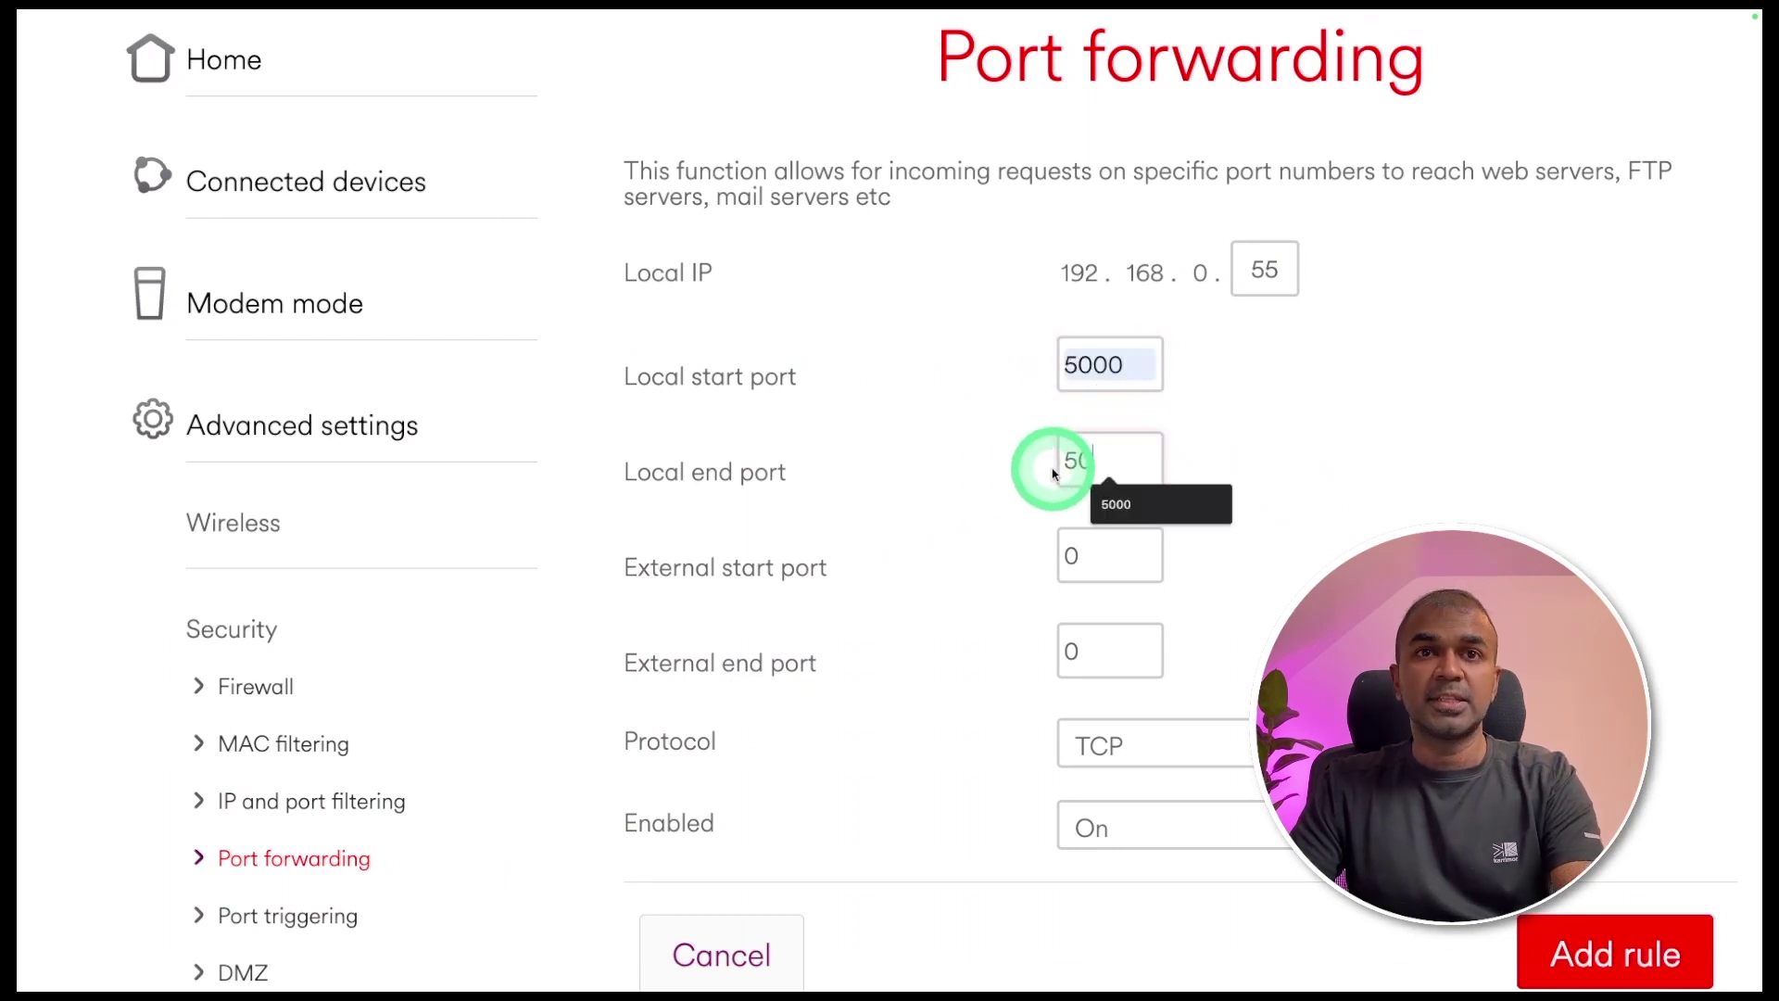
text(00)
click(1126, 501)
Set external ports 80–80 over TCP and add the rule.
click(1117, 568)
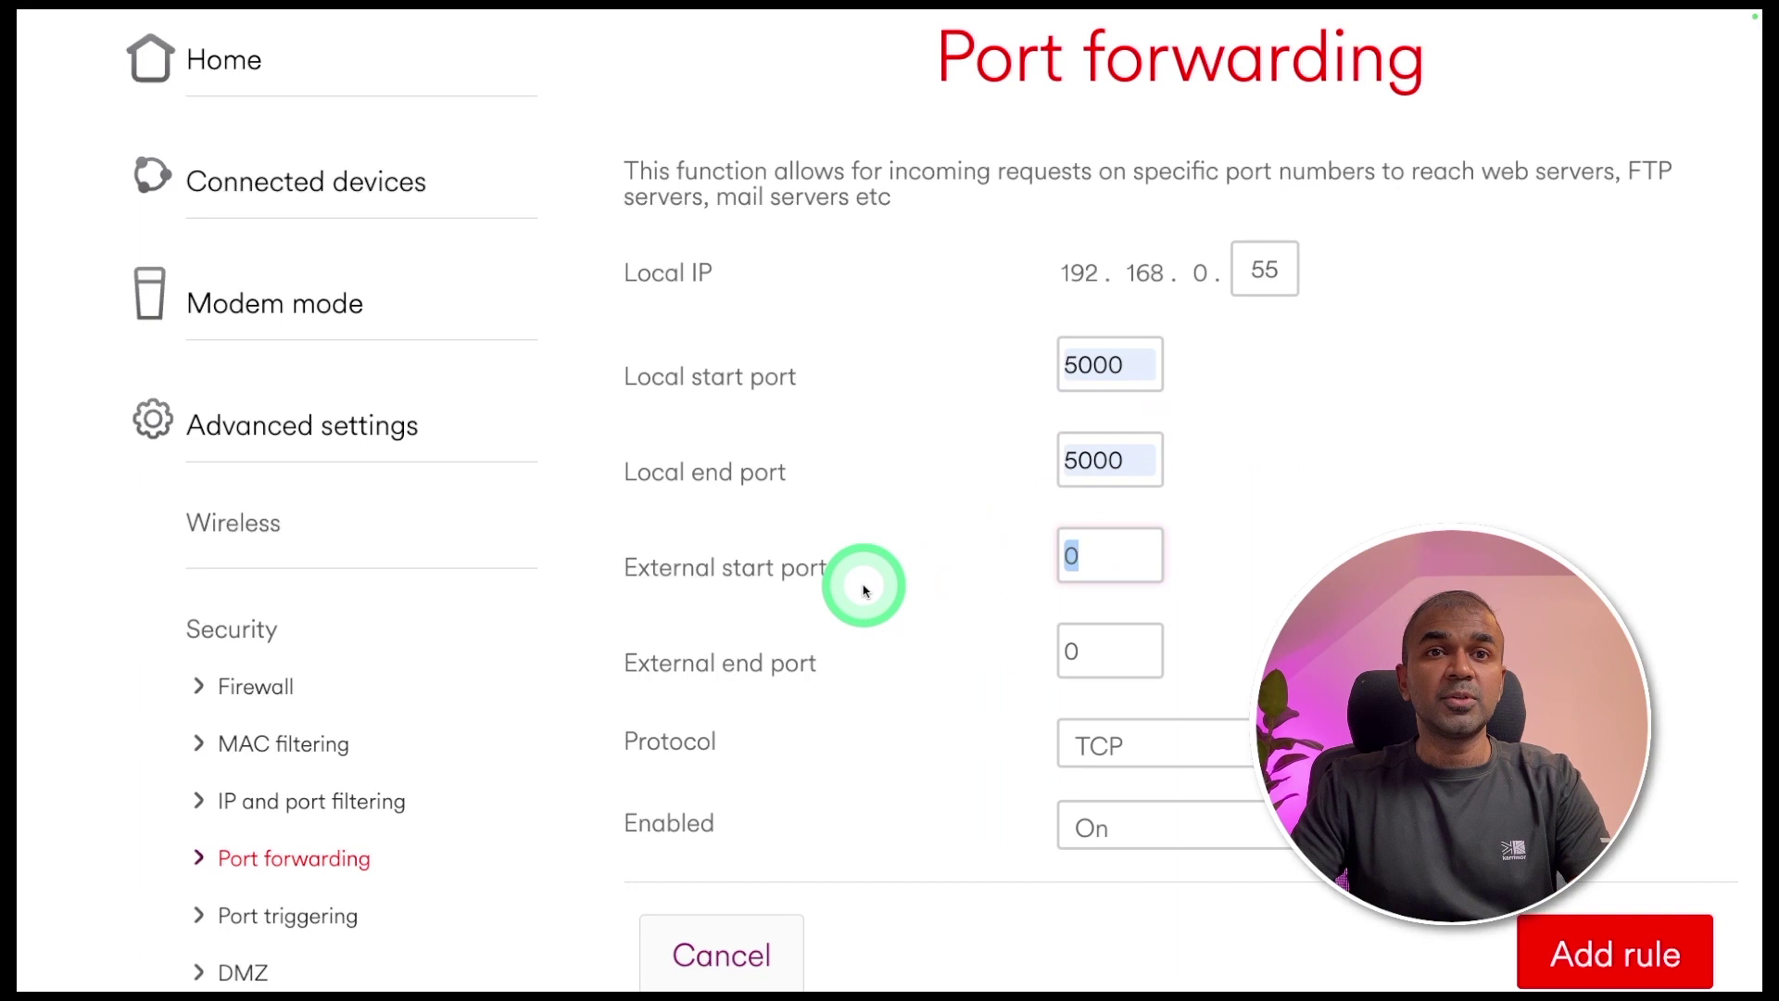
text(80)
click(1125, 597)
click(967, 622)
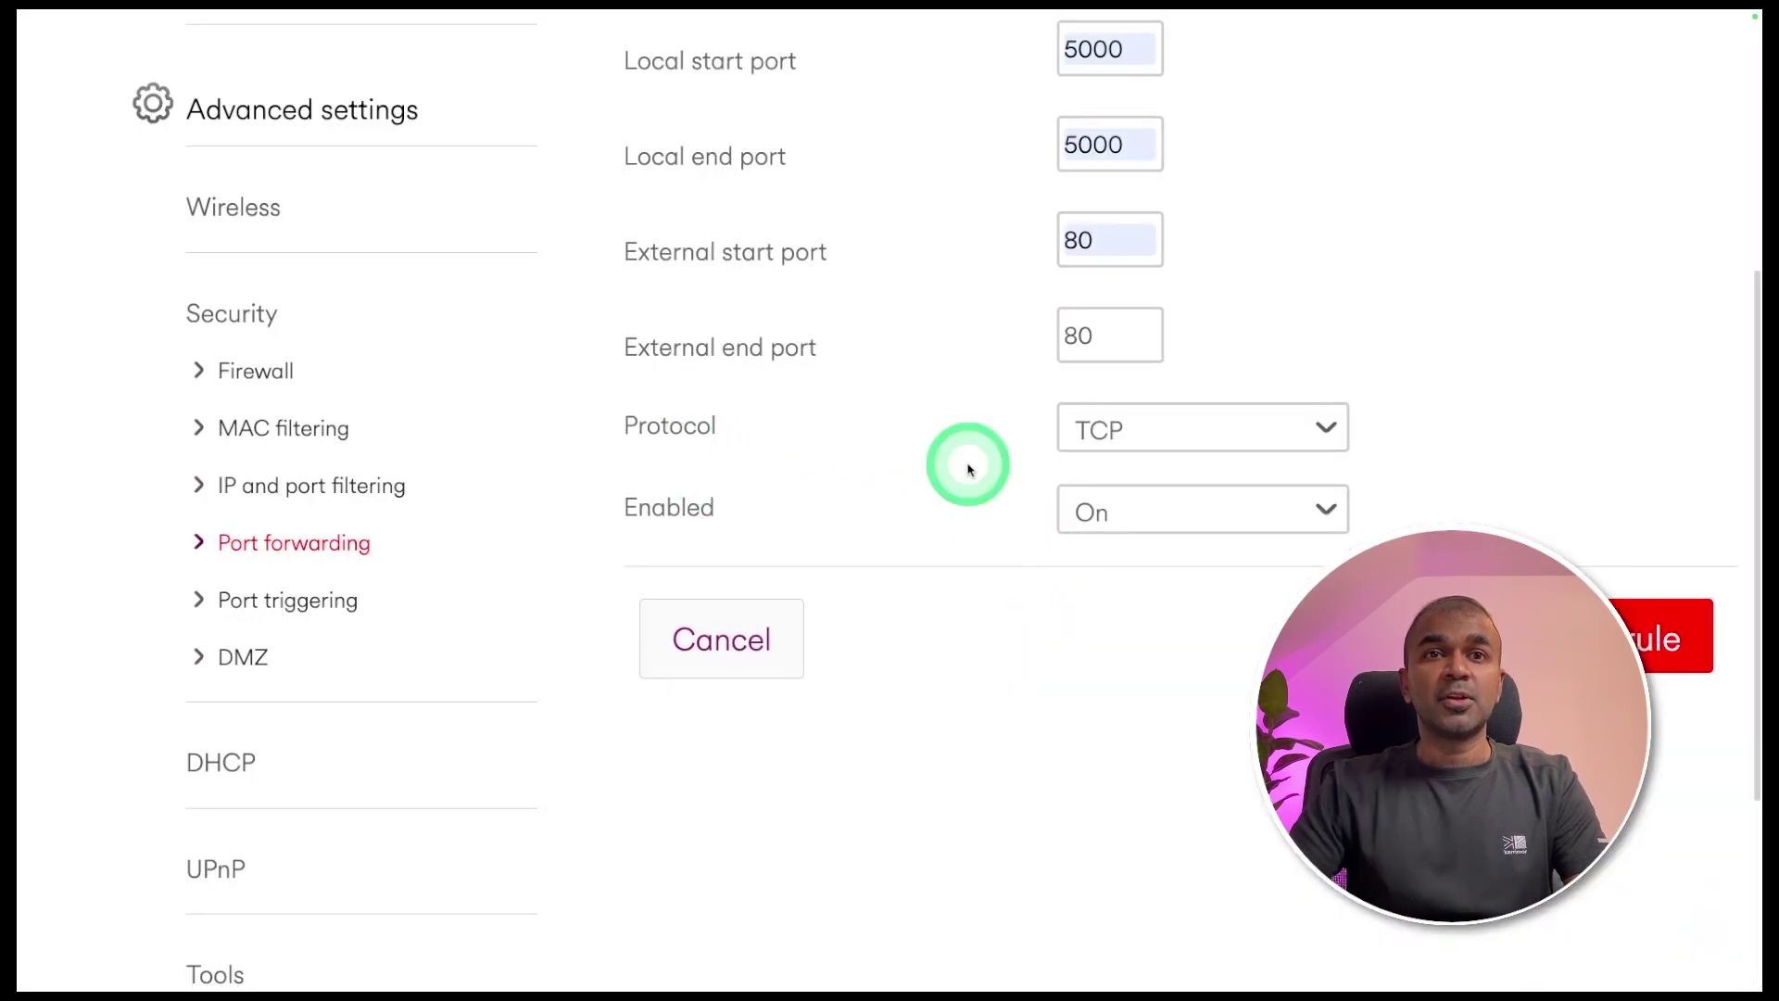
scroll(1177, 515, down, 3)
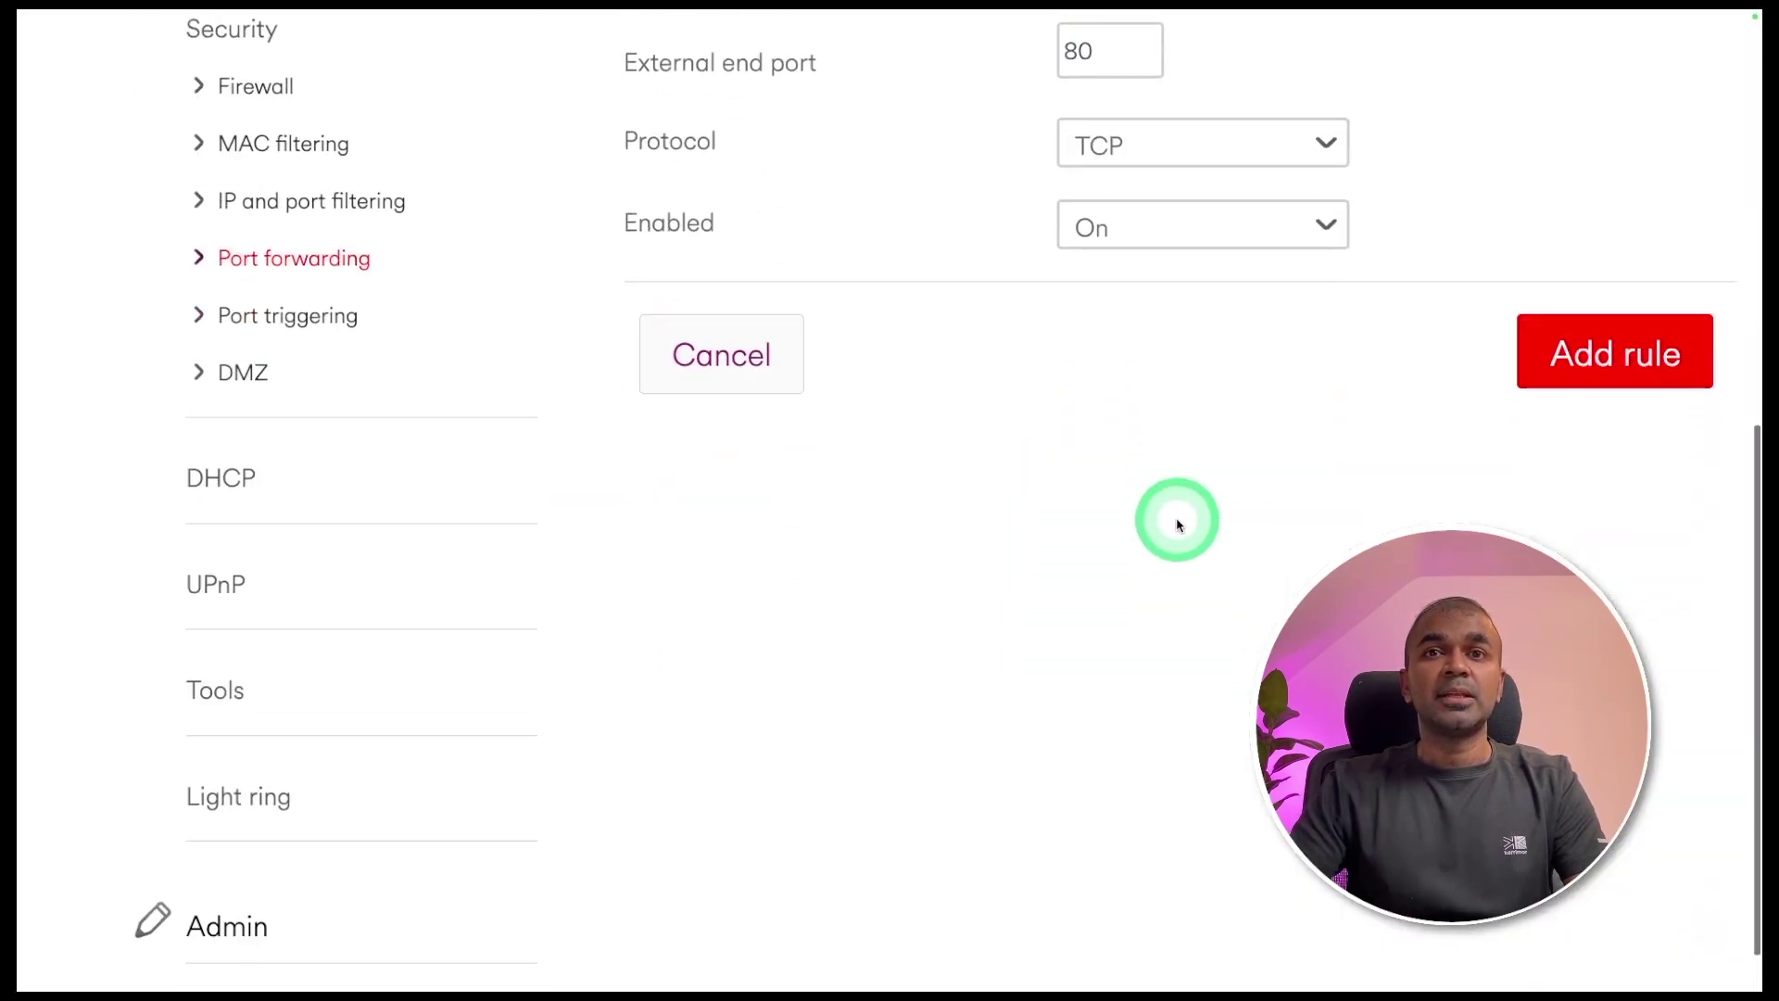
click(1578, 367)
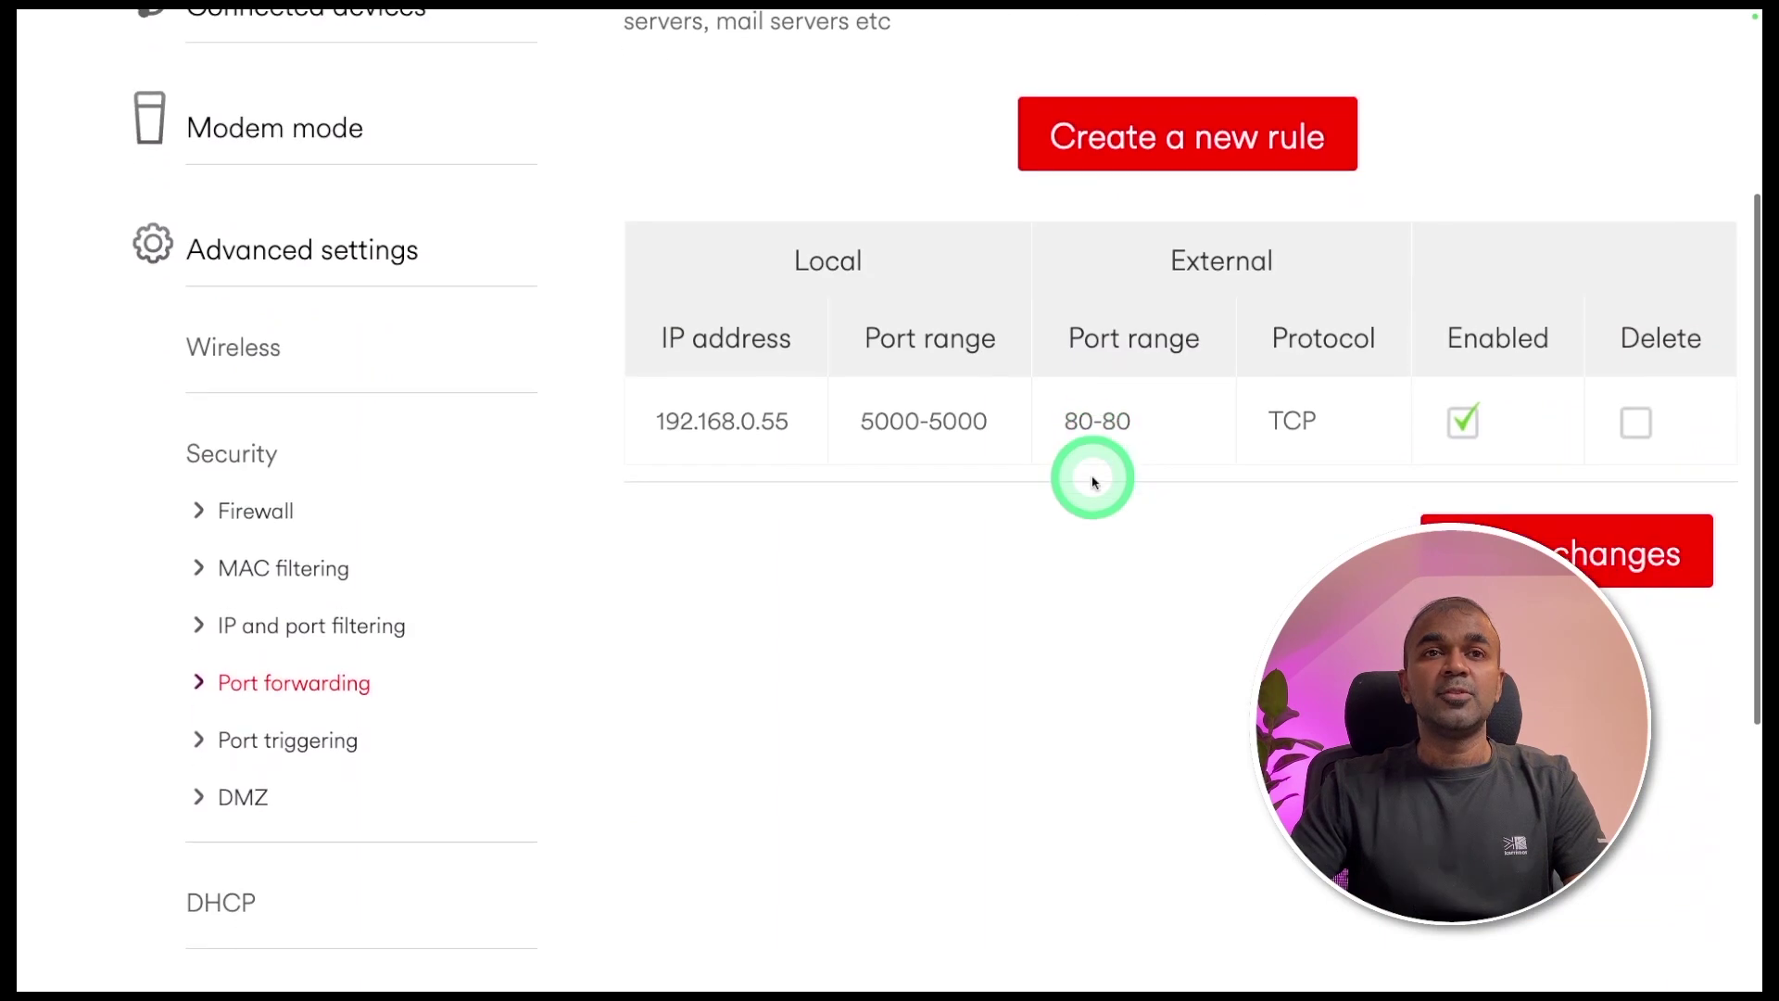
Scroll down the router's rules list past the saved forwarding rule.
scroll(1012, 496, down, 1)
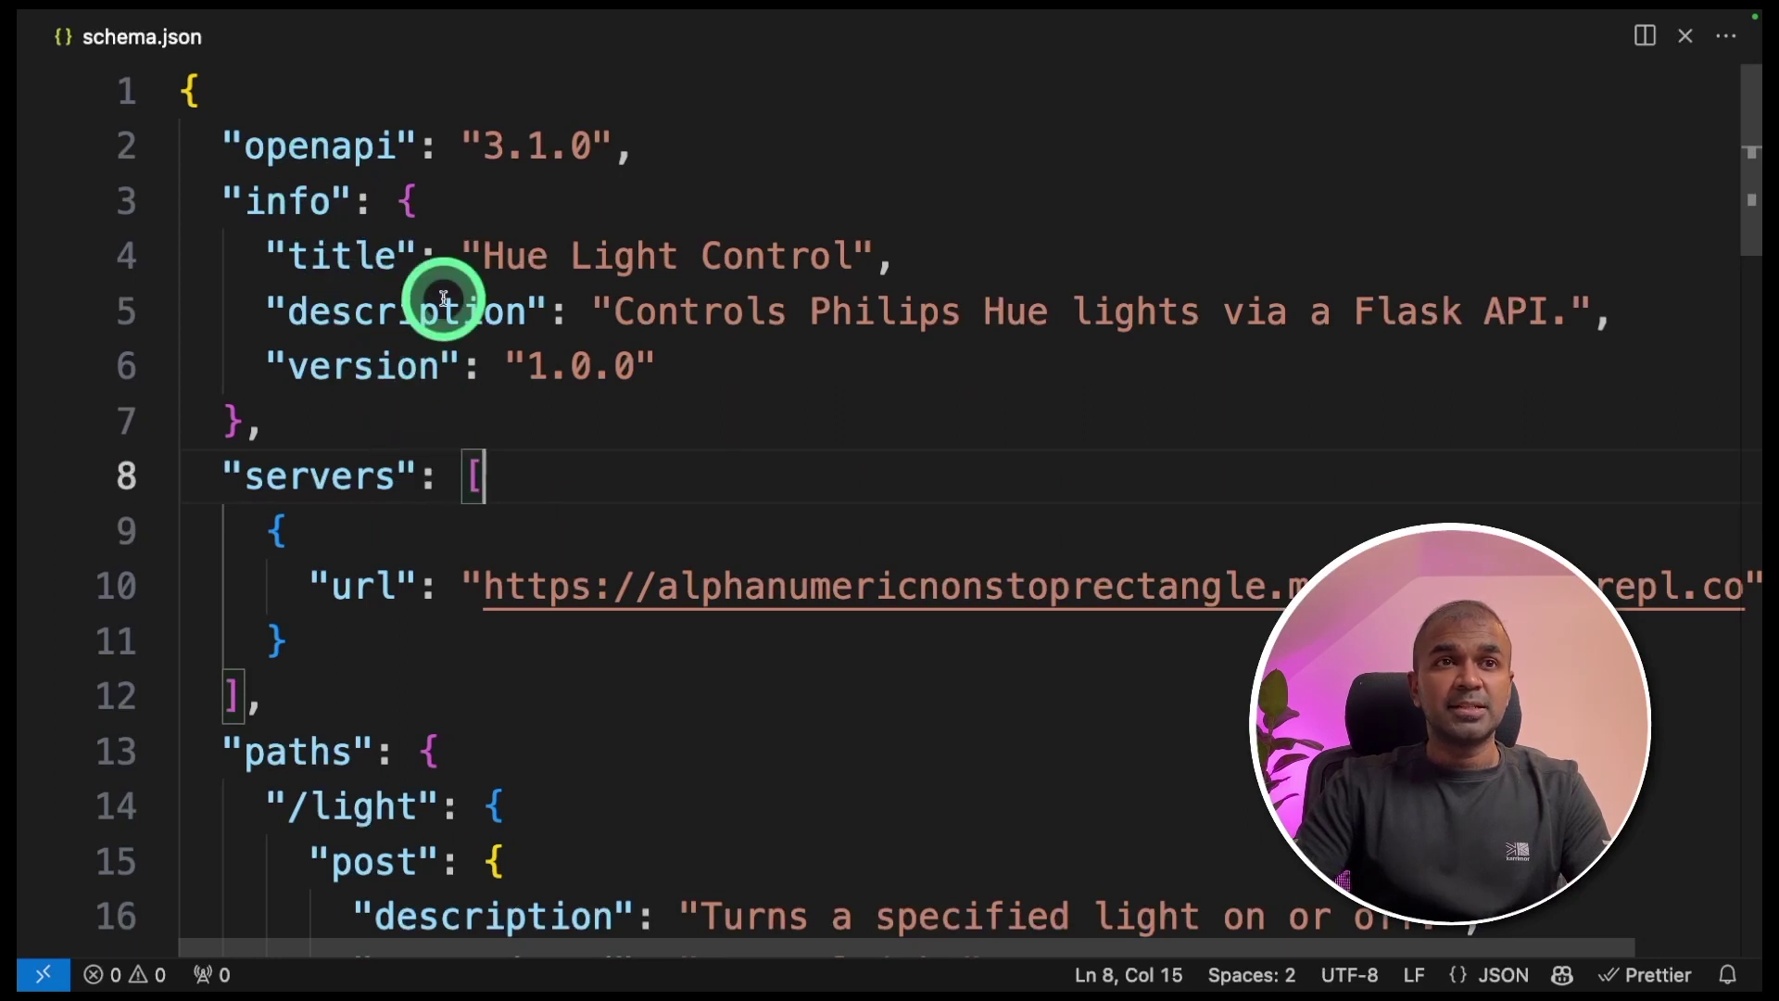
Review the 'Hue Light Control' title in schema.json and select the Replit server URL.
double_click(371, 257)
double_click(529, 260)
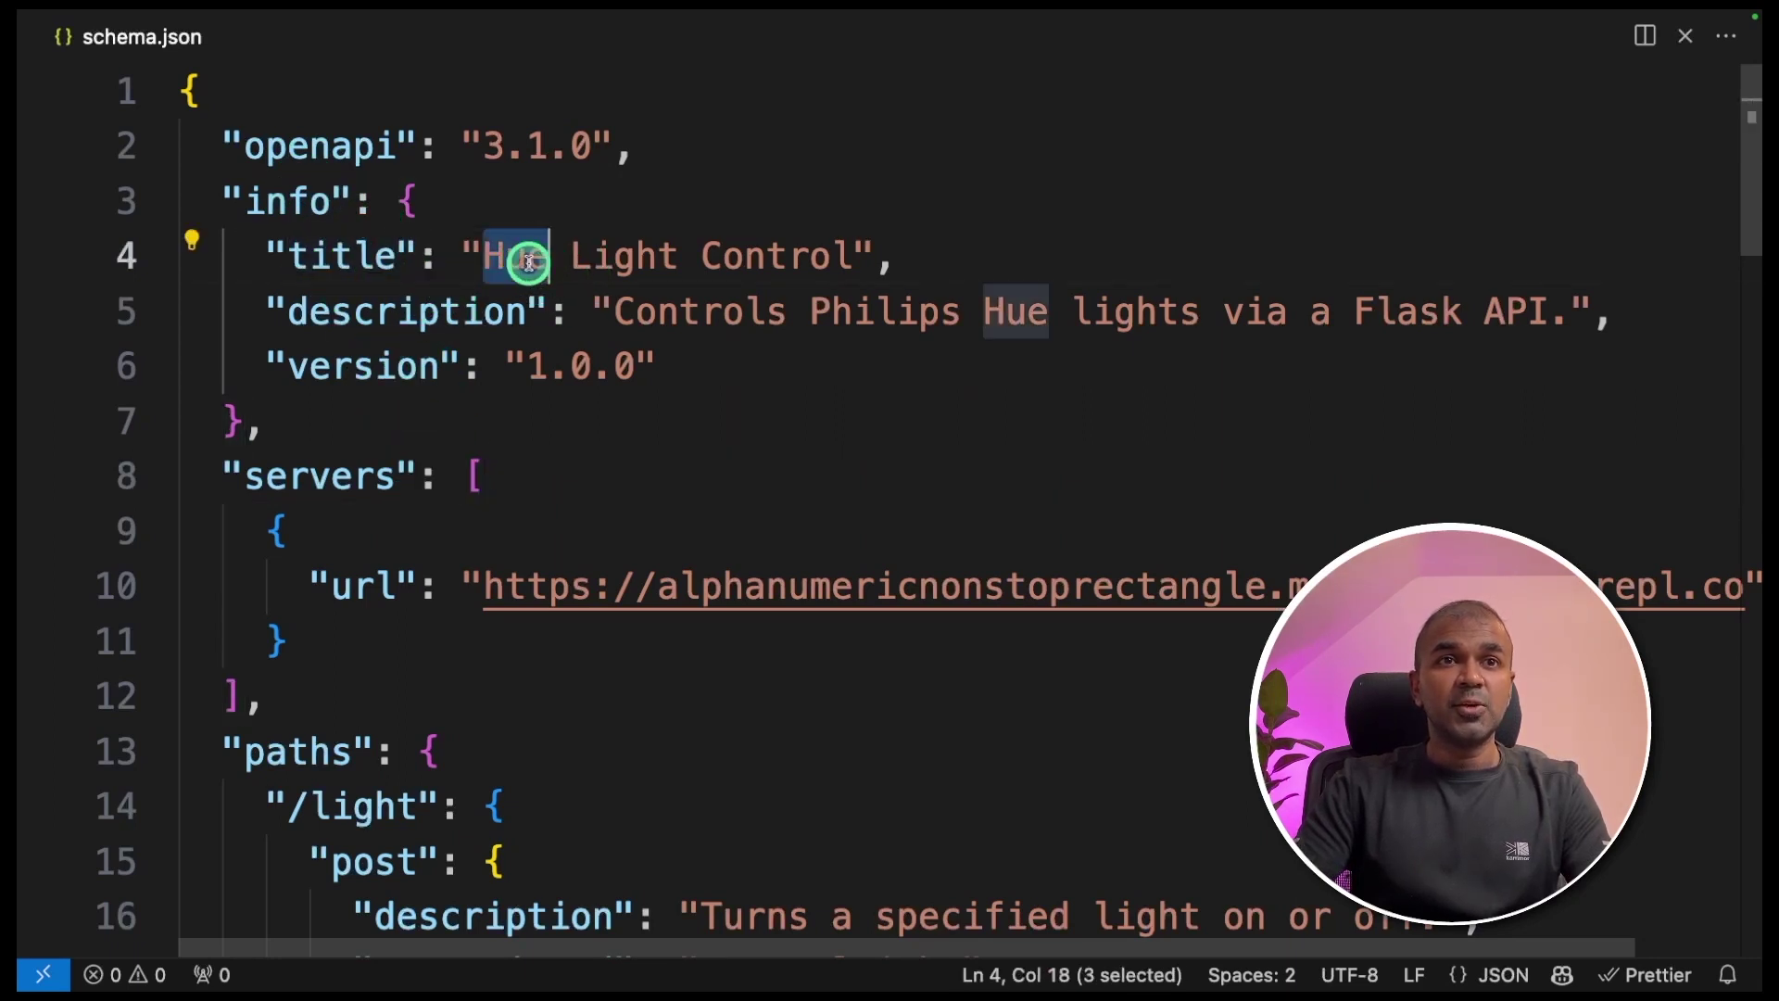
double_click(727, 255)
scroll(492, 436, down, 1)
click(488, 435)
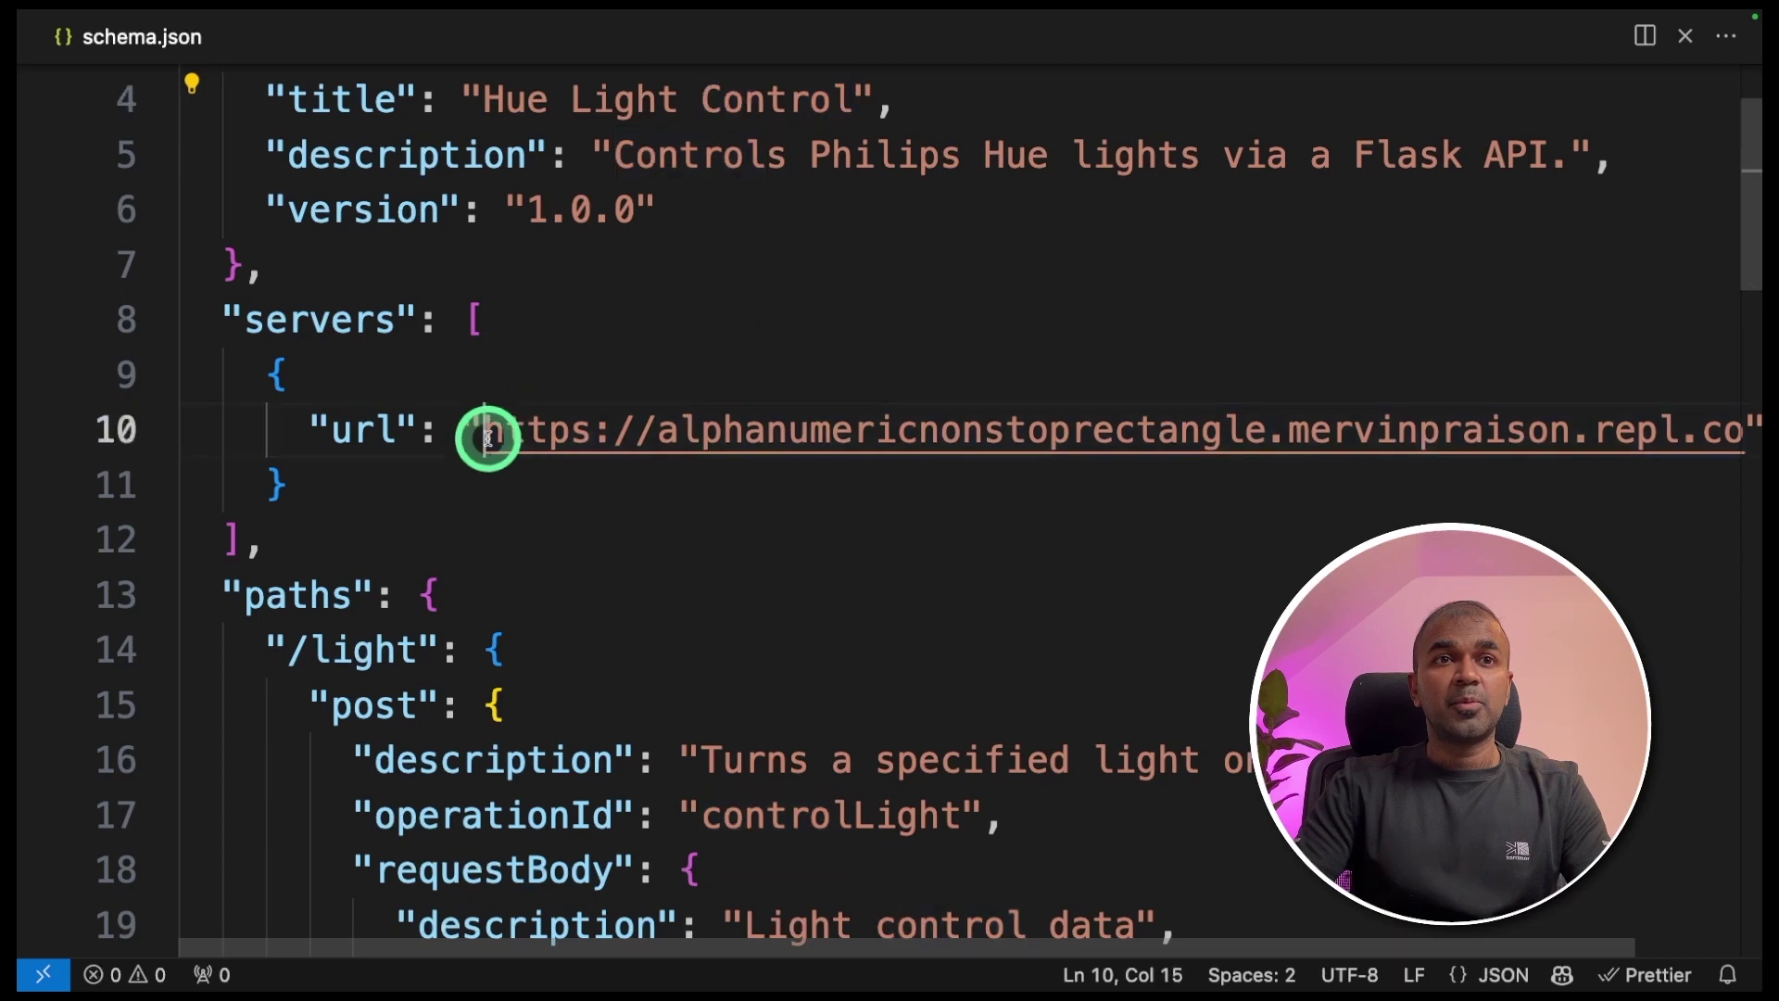
drag(488, 436, 1714, 432)
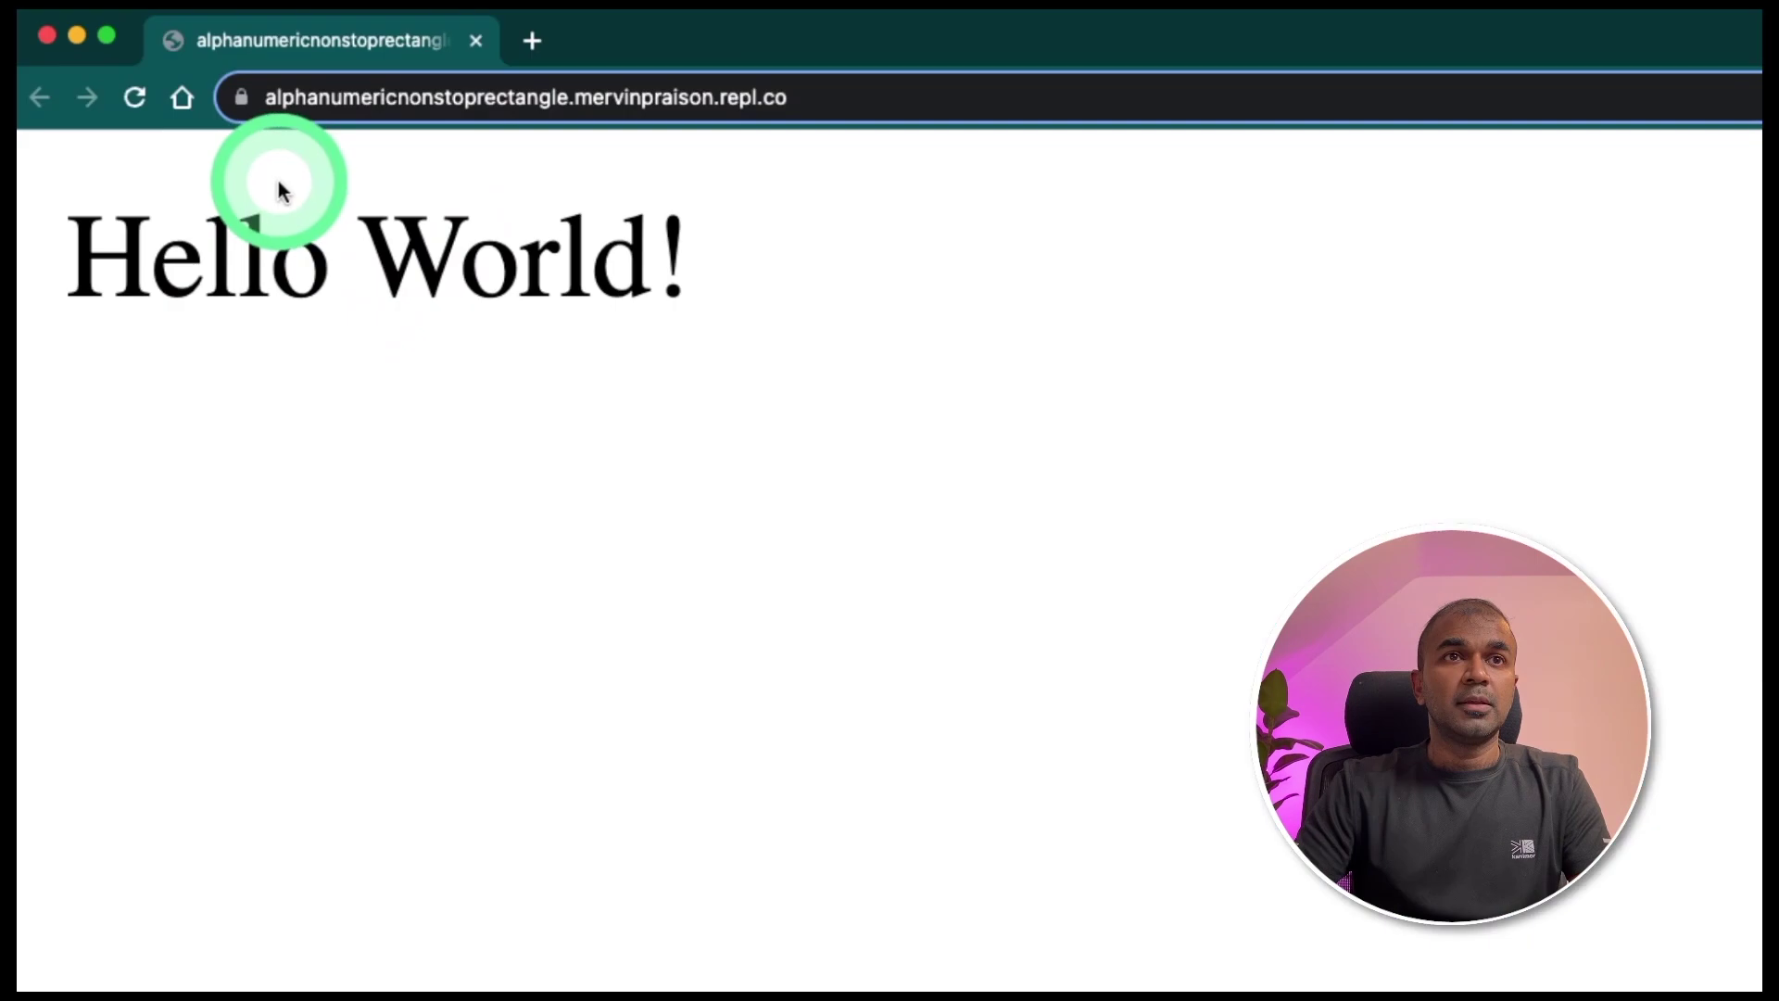
Select the Replit app's subdomain in Chrome and compare it with schema.json's servers entry.
drag(345, 125, 655, 100)
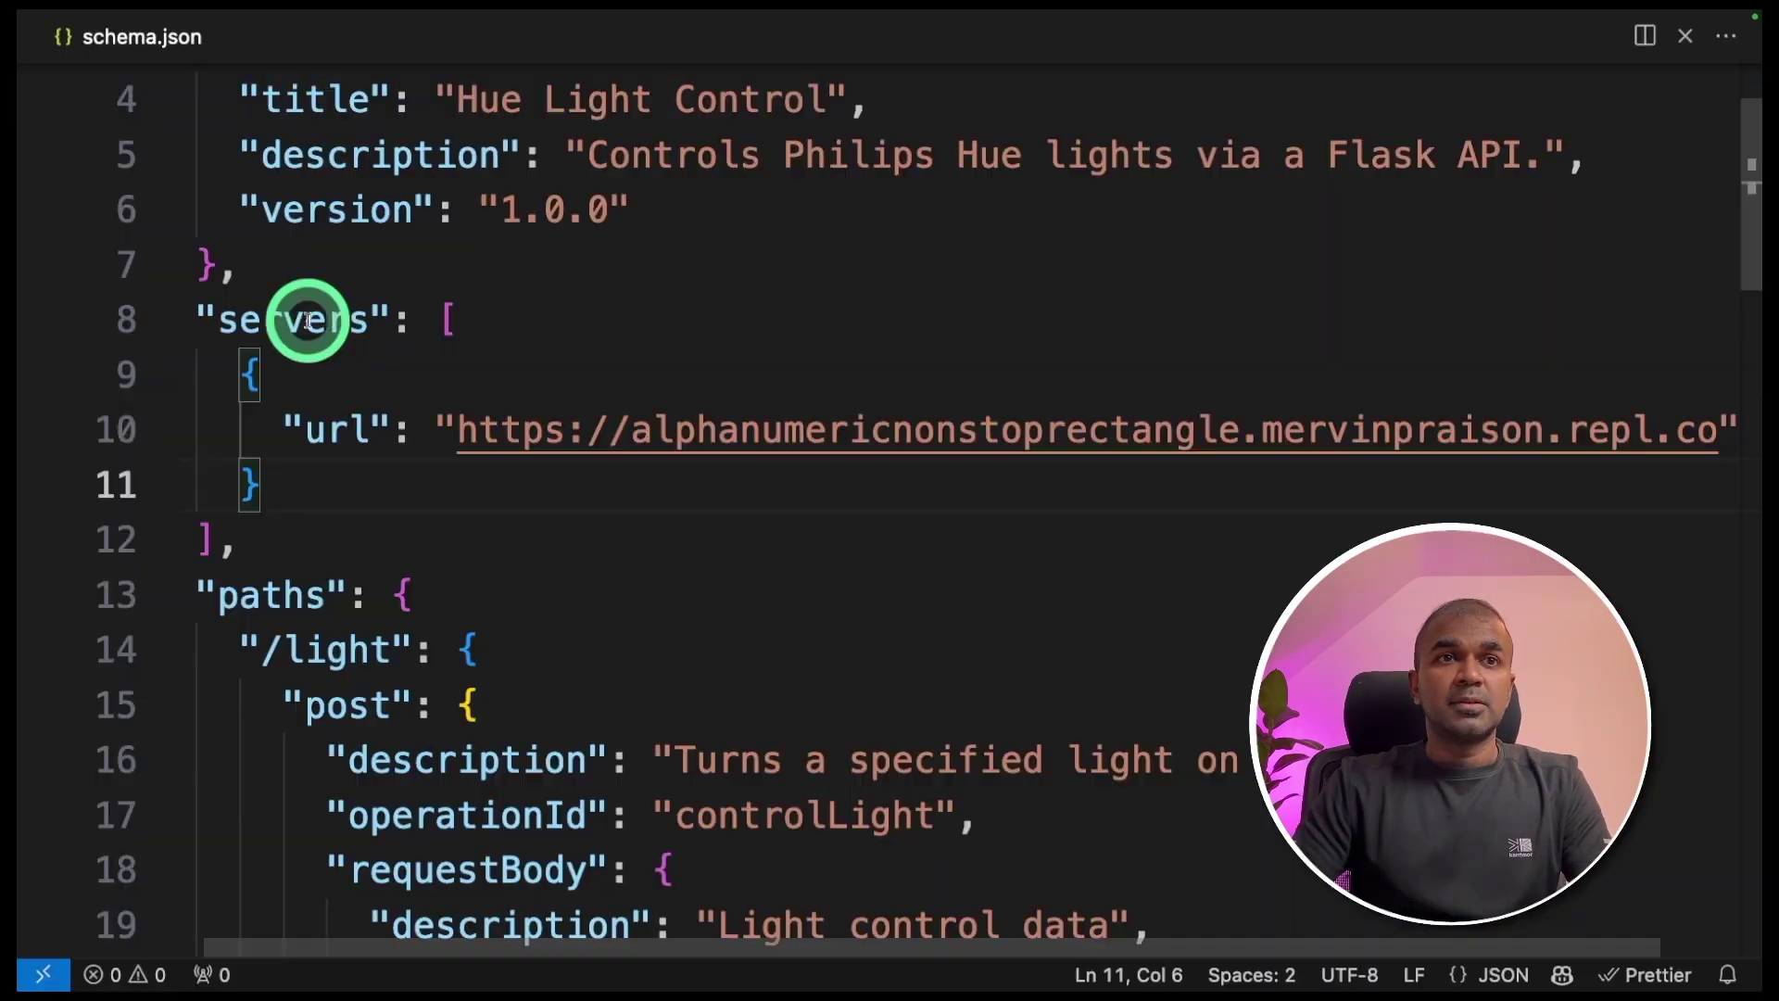
double_click(297, 318)
Review the server url and the /light path with its operation description.
double_click(338, 429)
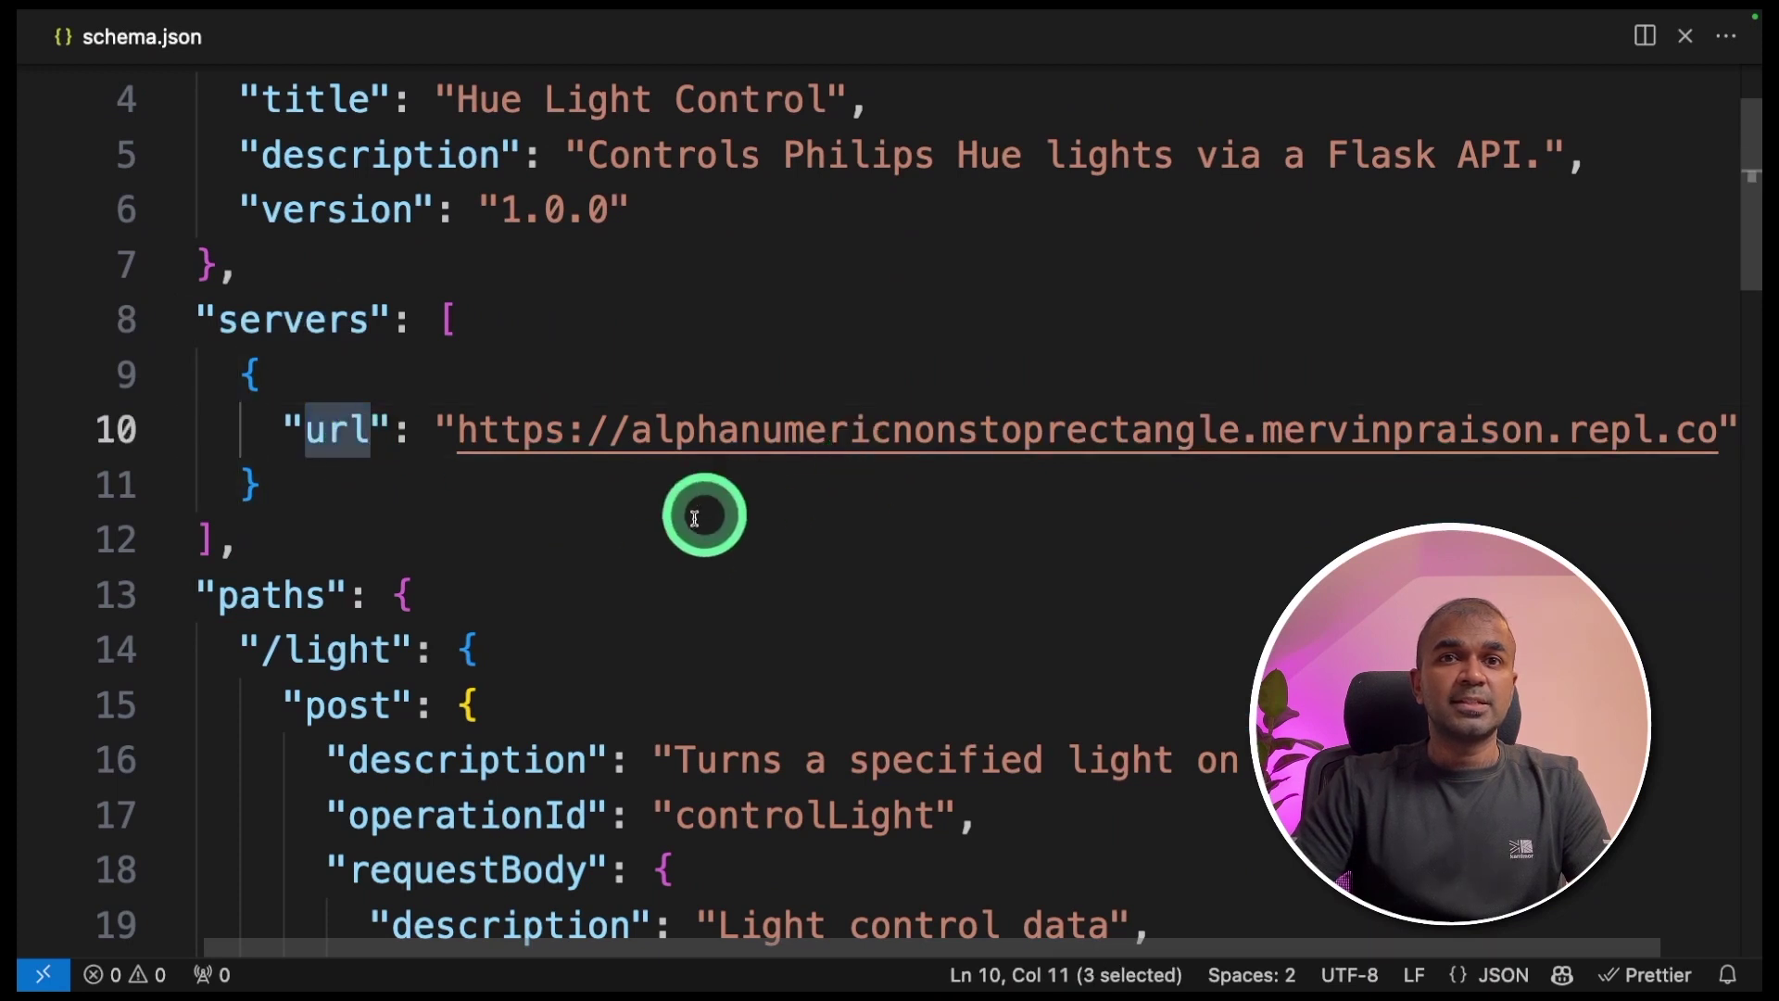
scroll(695, 517, down, 3)
double_click(278, 286)
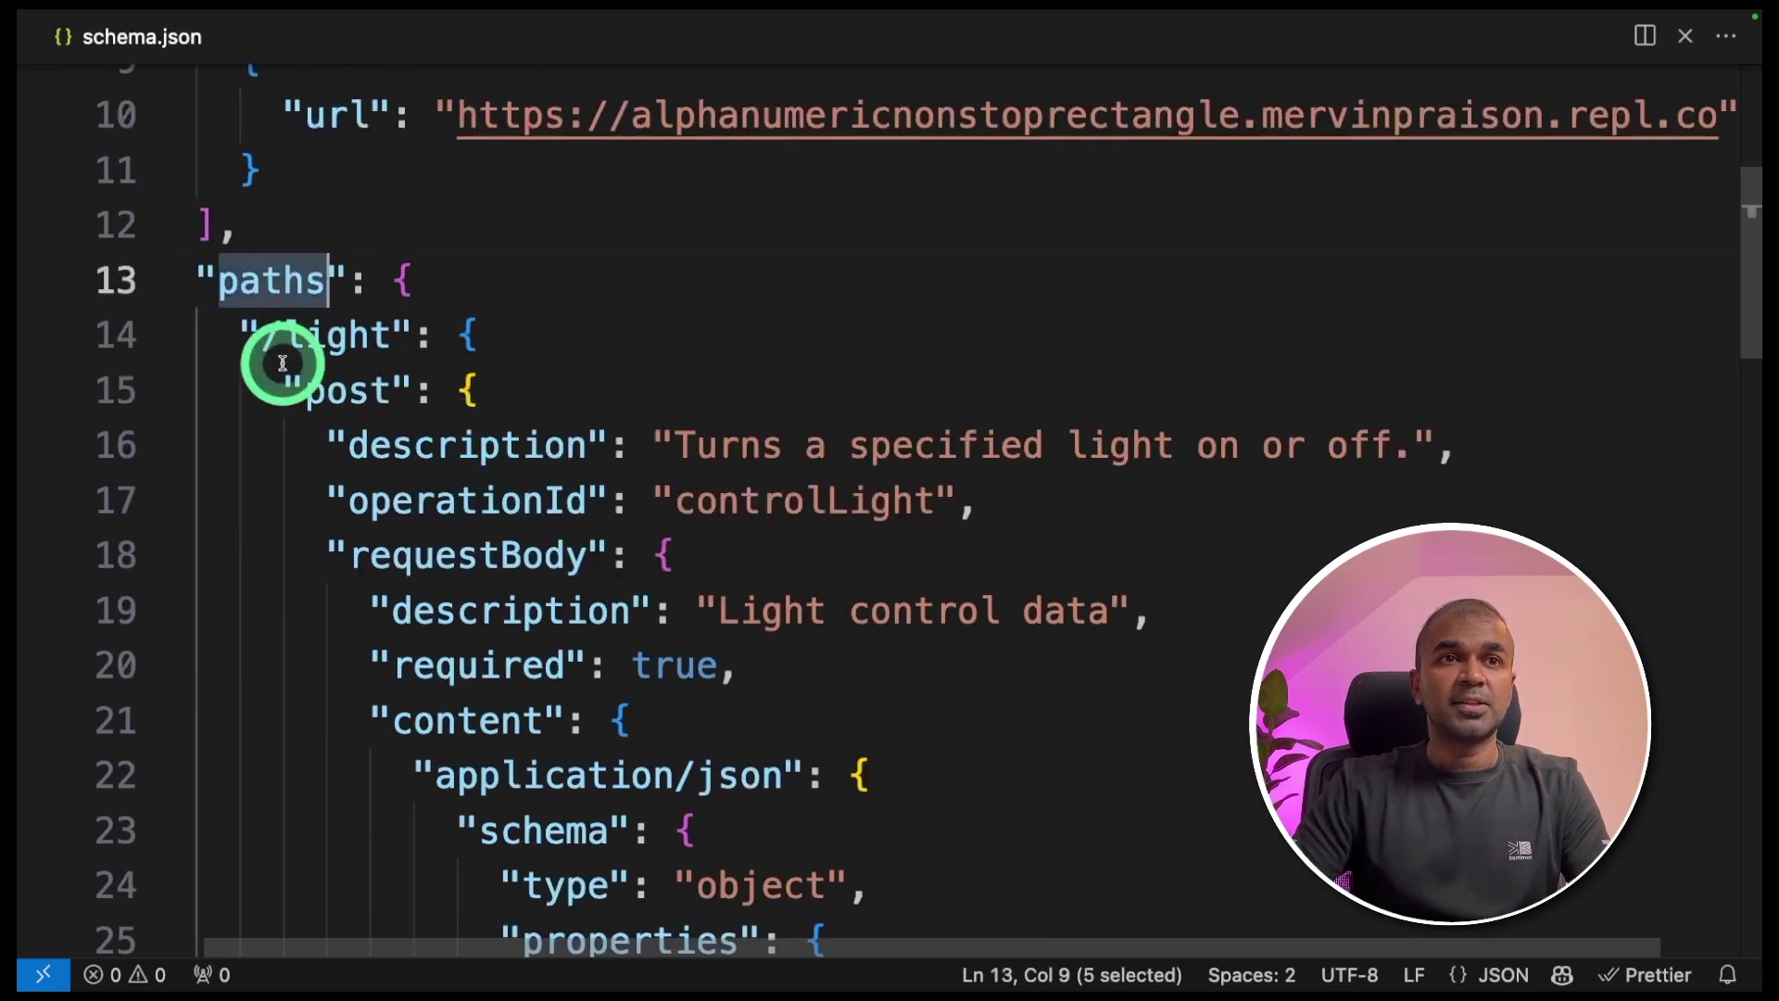
drag(391, 335, 262, 345)
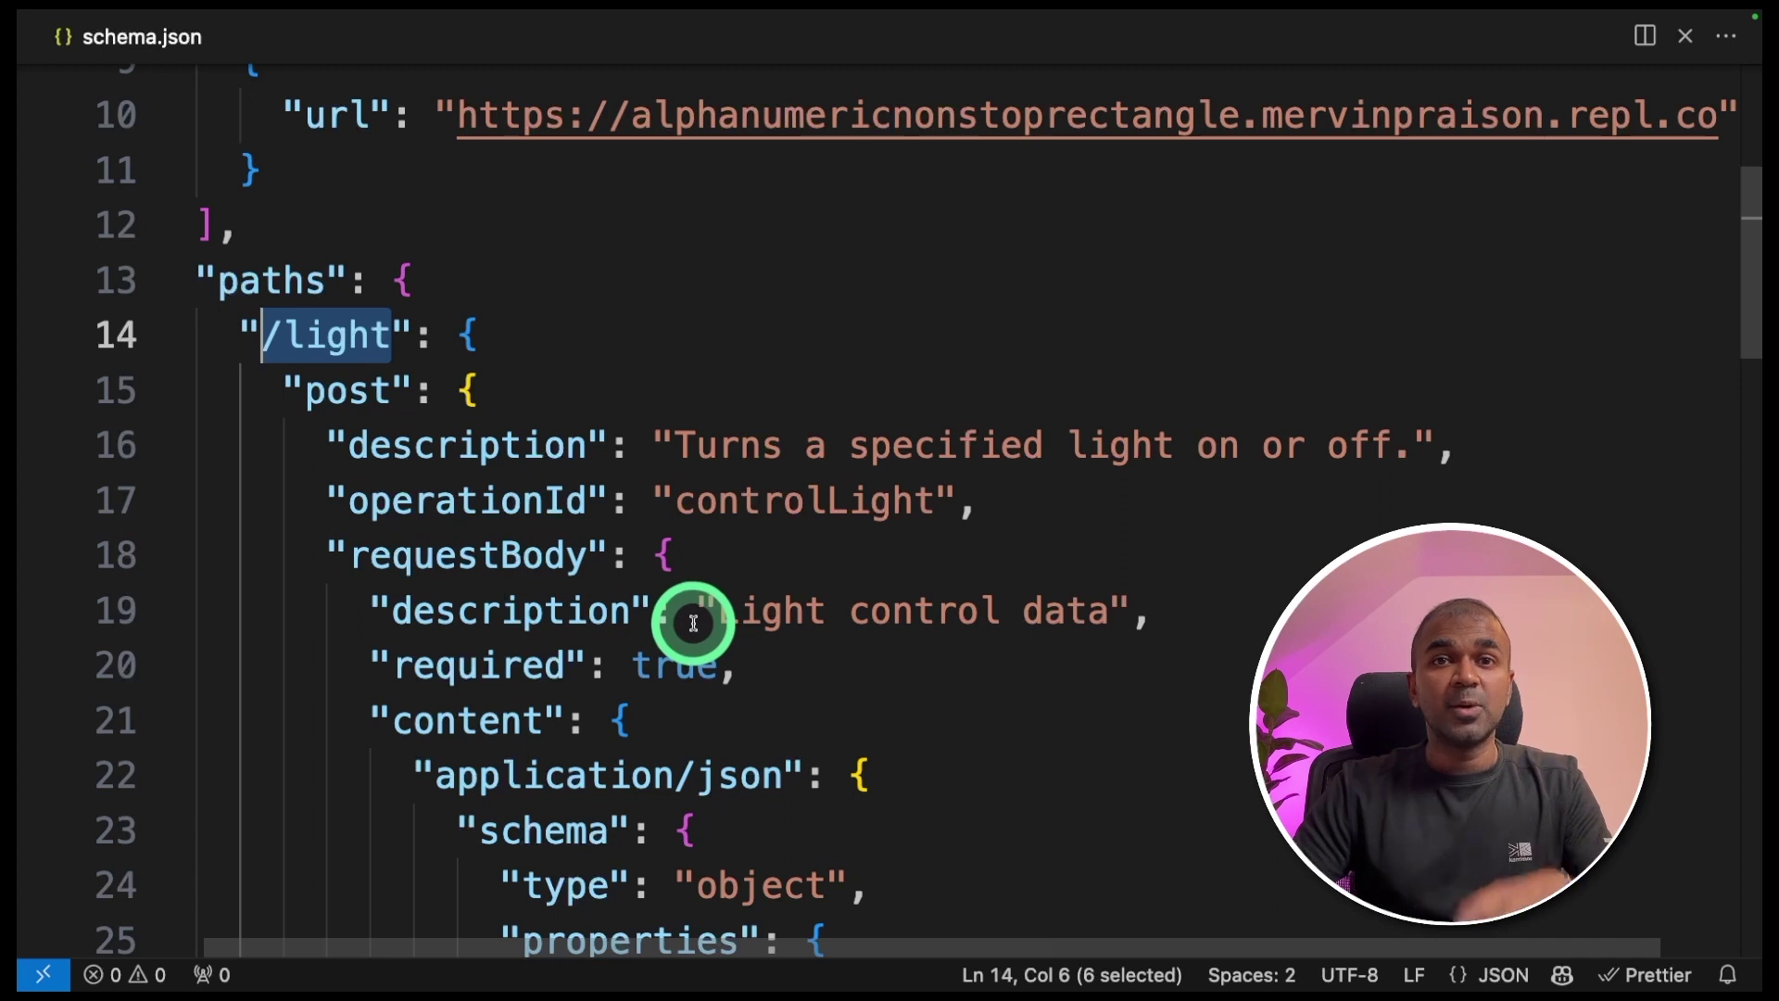
scroll(701, 612, down, 1)
click(436, 371)
double_click(283, 258)
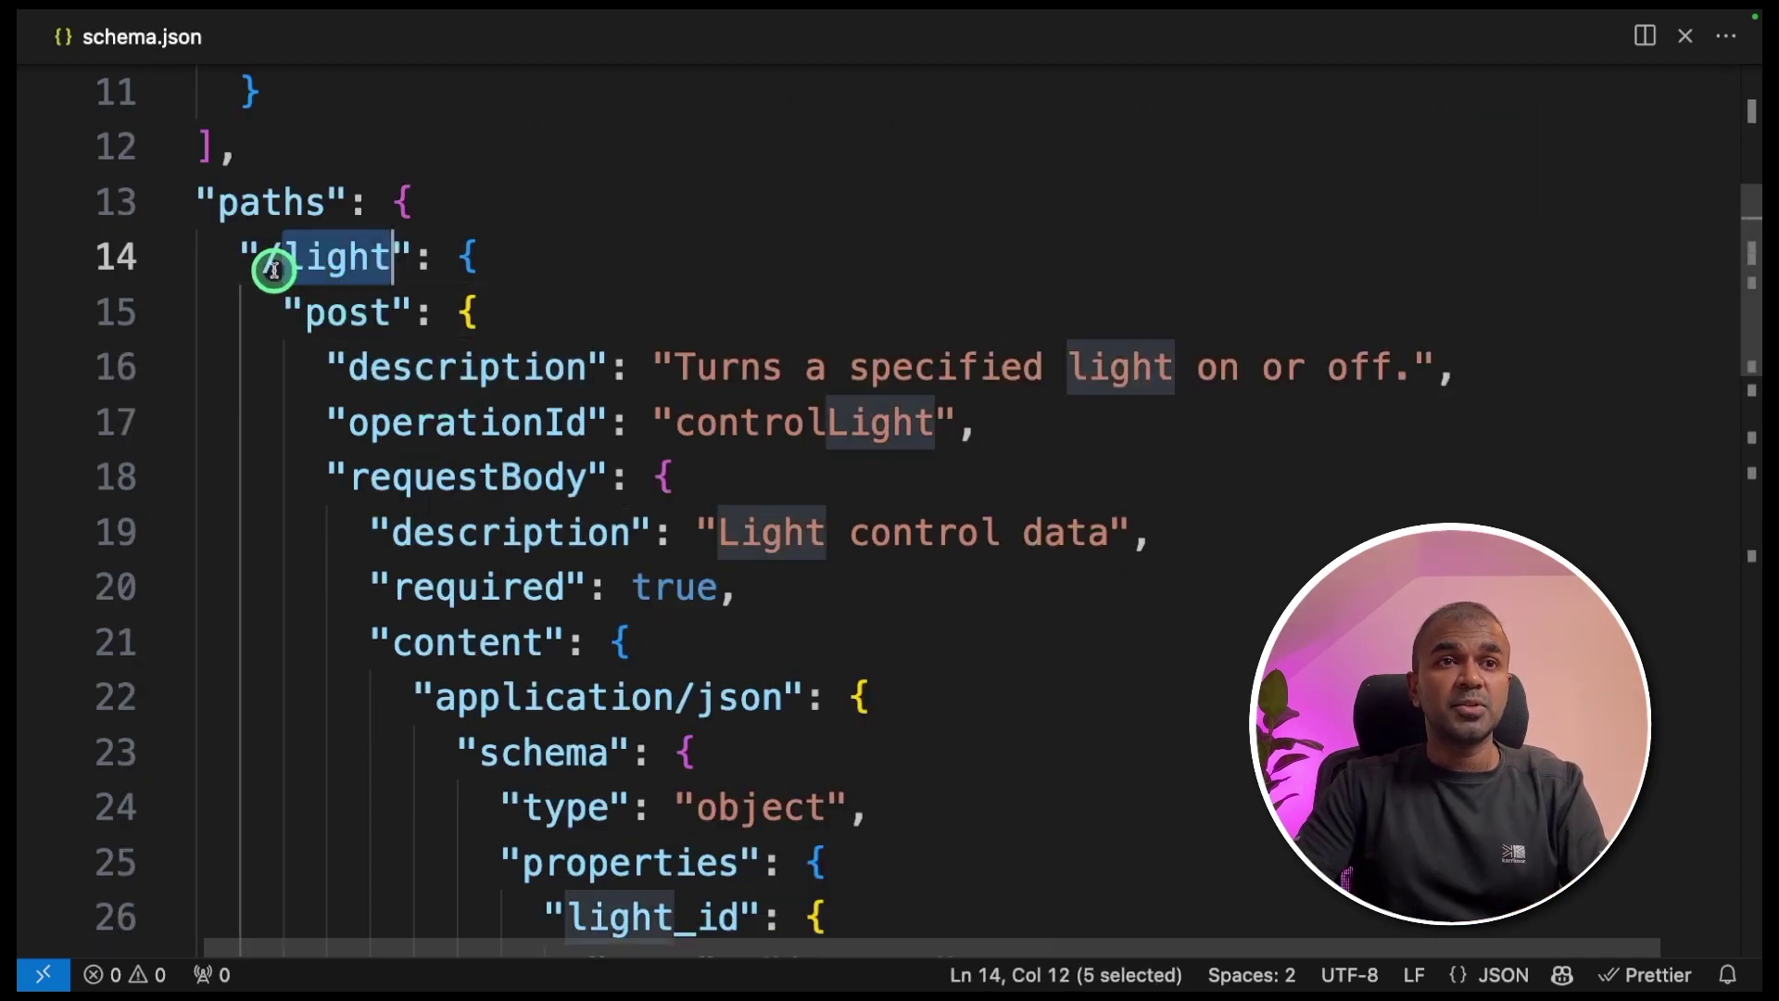
scroll(664, 286, down, 5)
Inspect the light_id and status request properties throughout the schema.
click(675, 209)
double_click(676, 209)
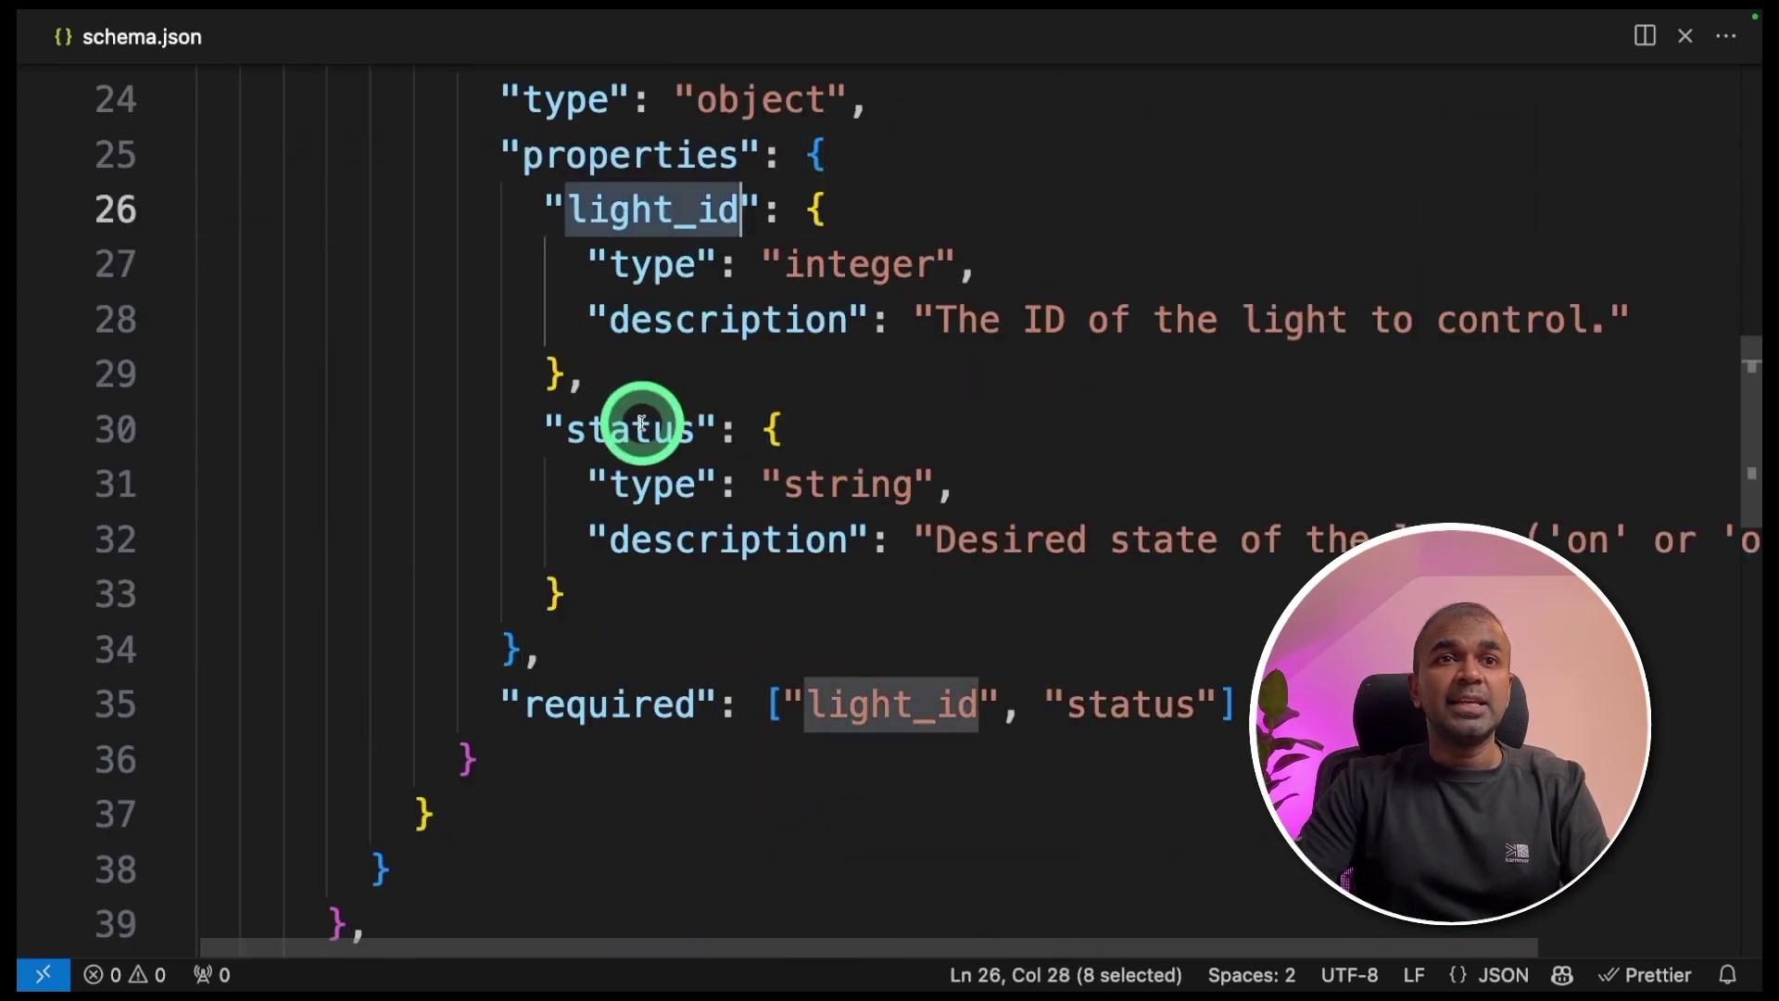
double_click(633, 436)
scroll(658, 545, down, 1)
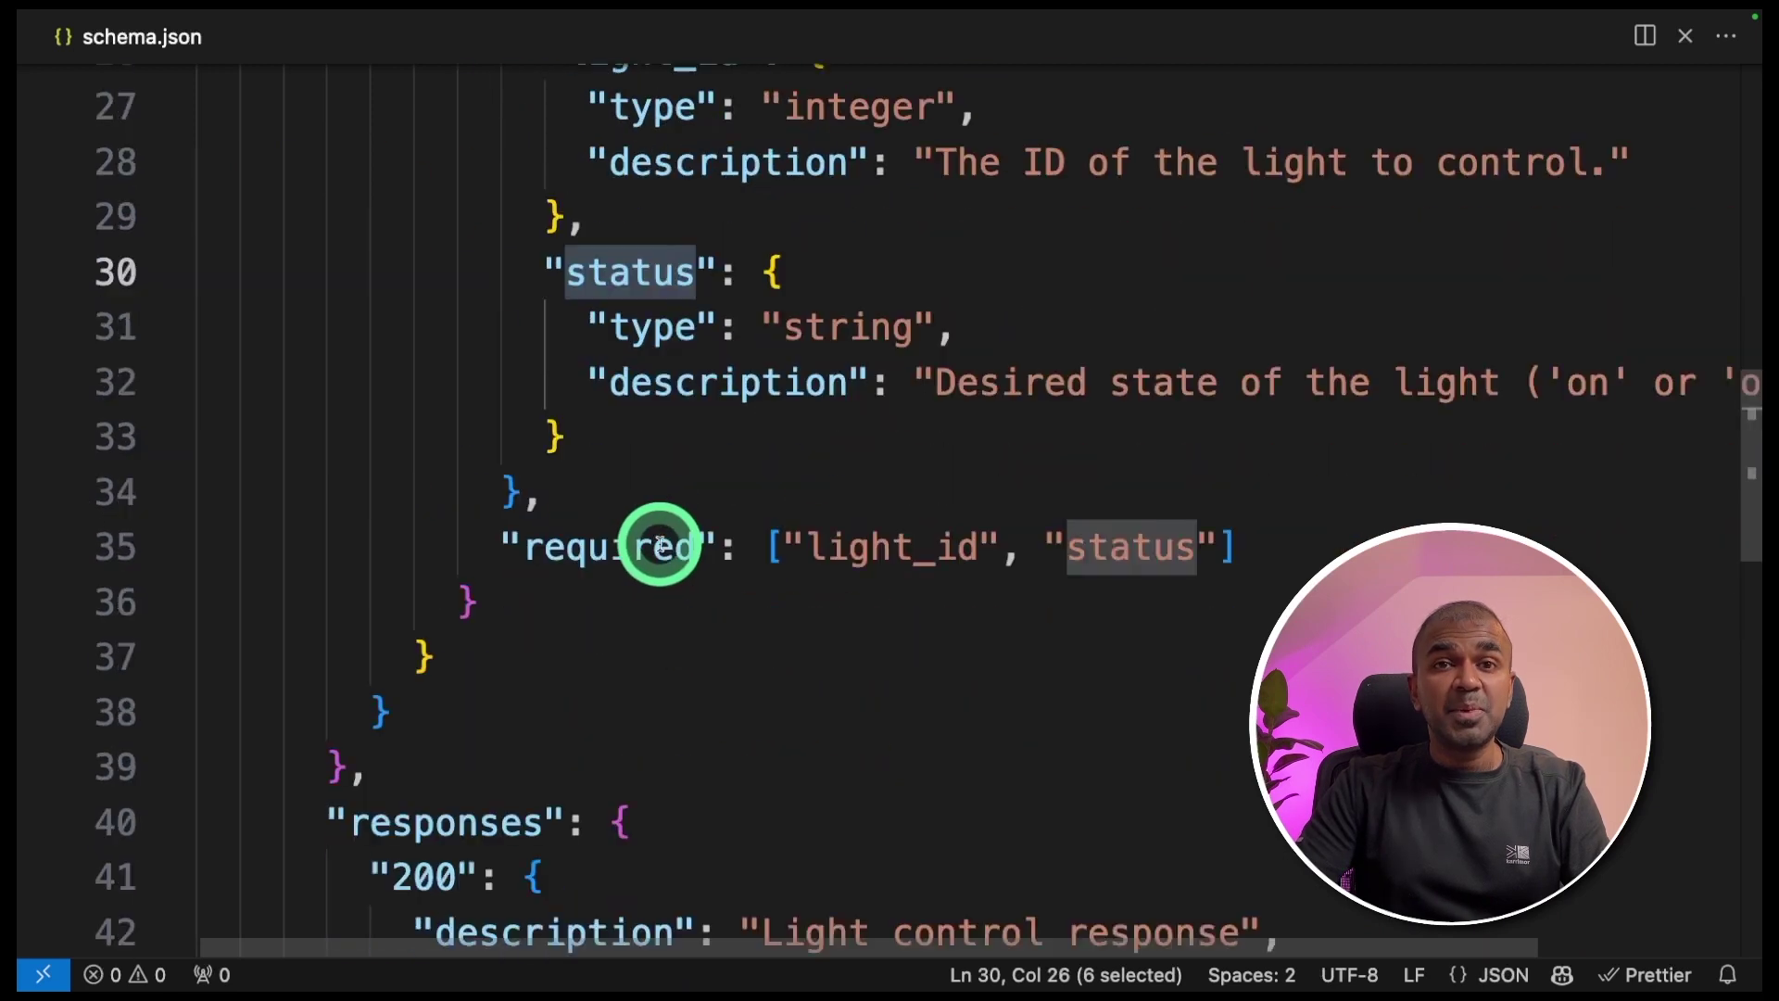
scroll(704, 551, down, 1)
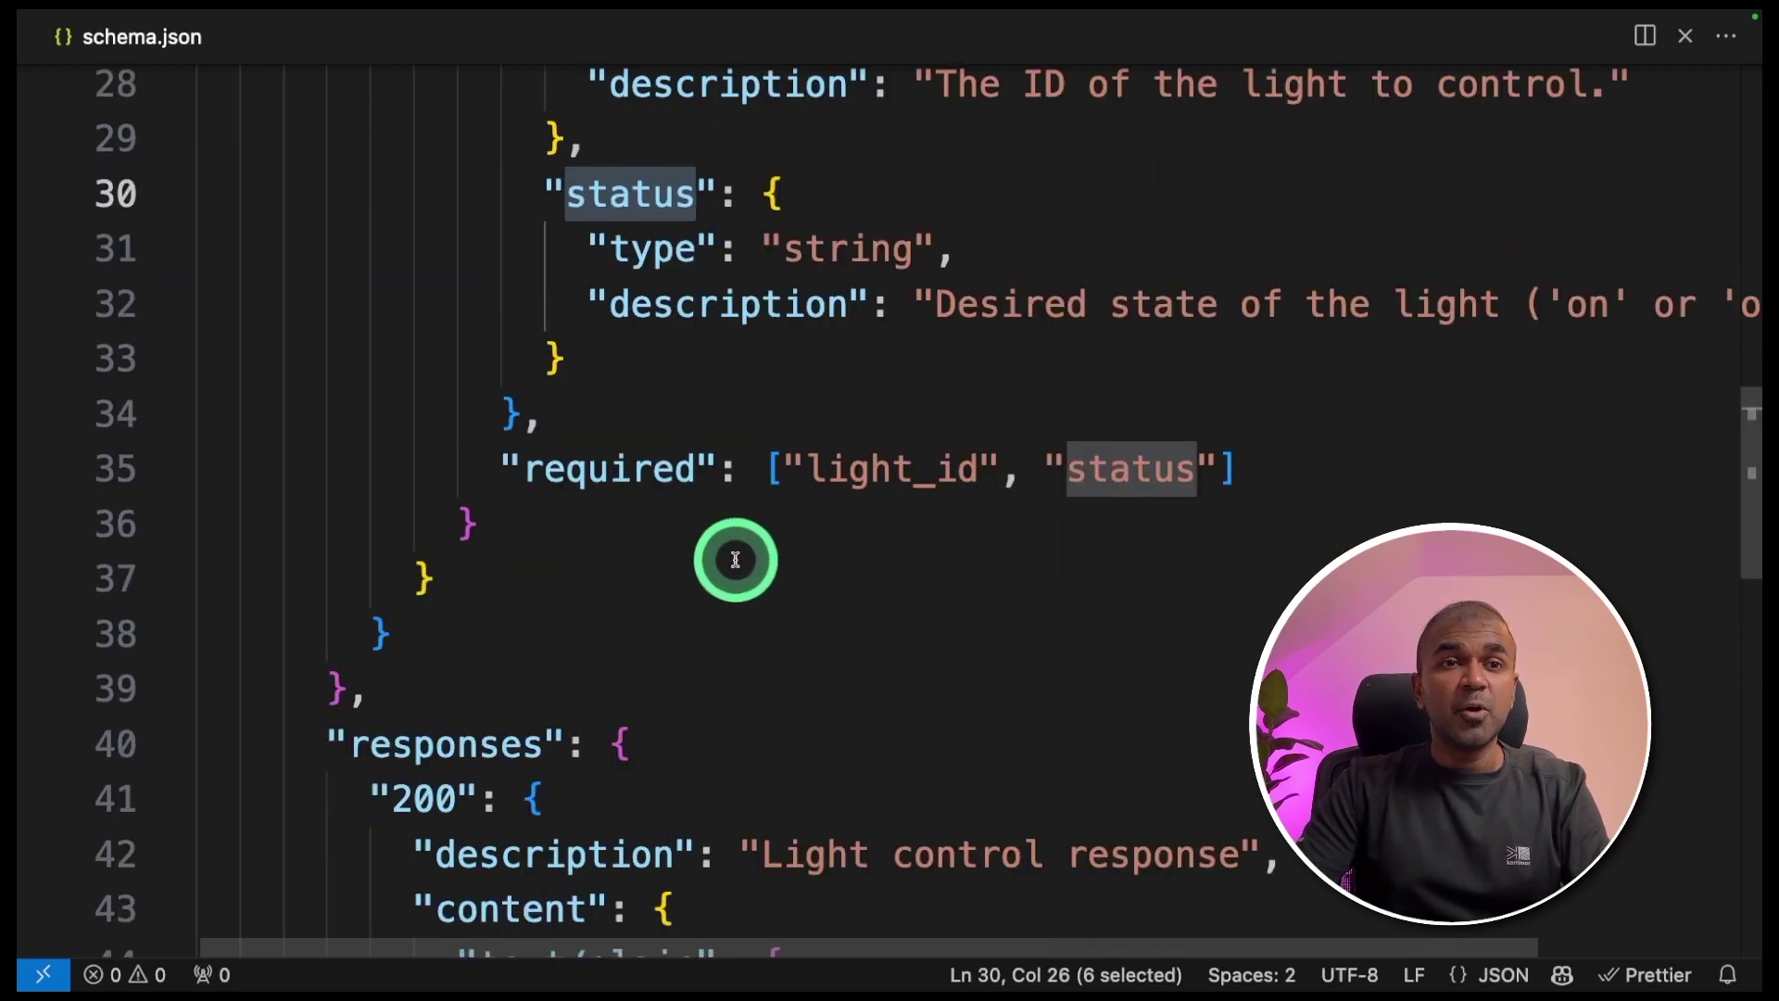
scroll(737, 562, down, 6)
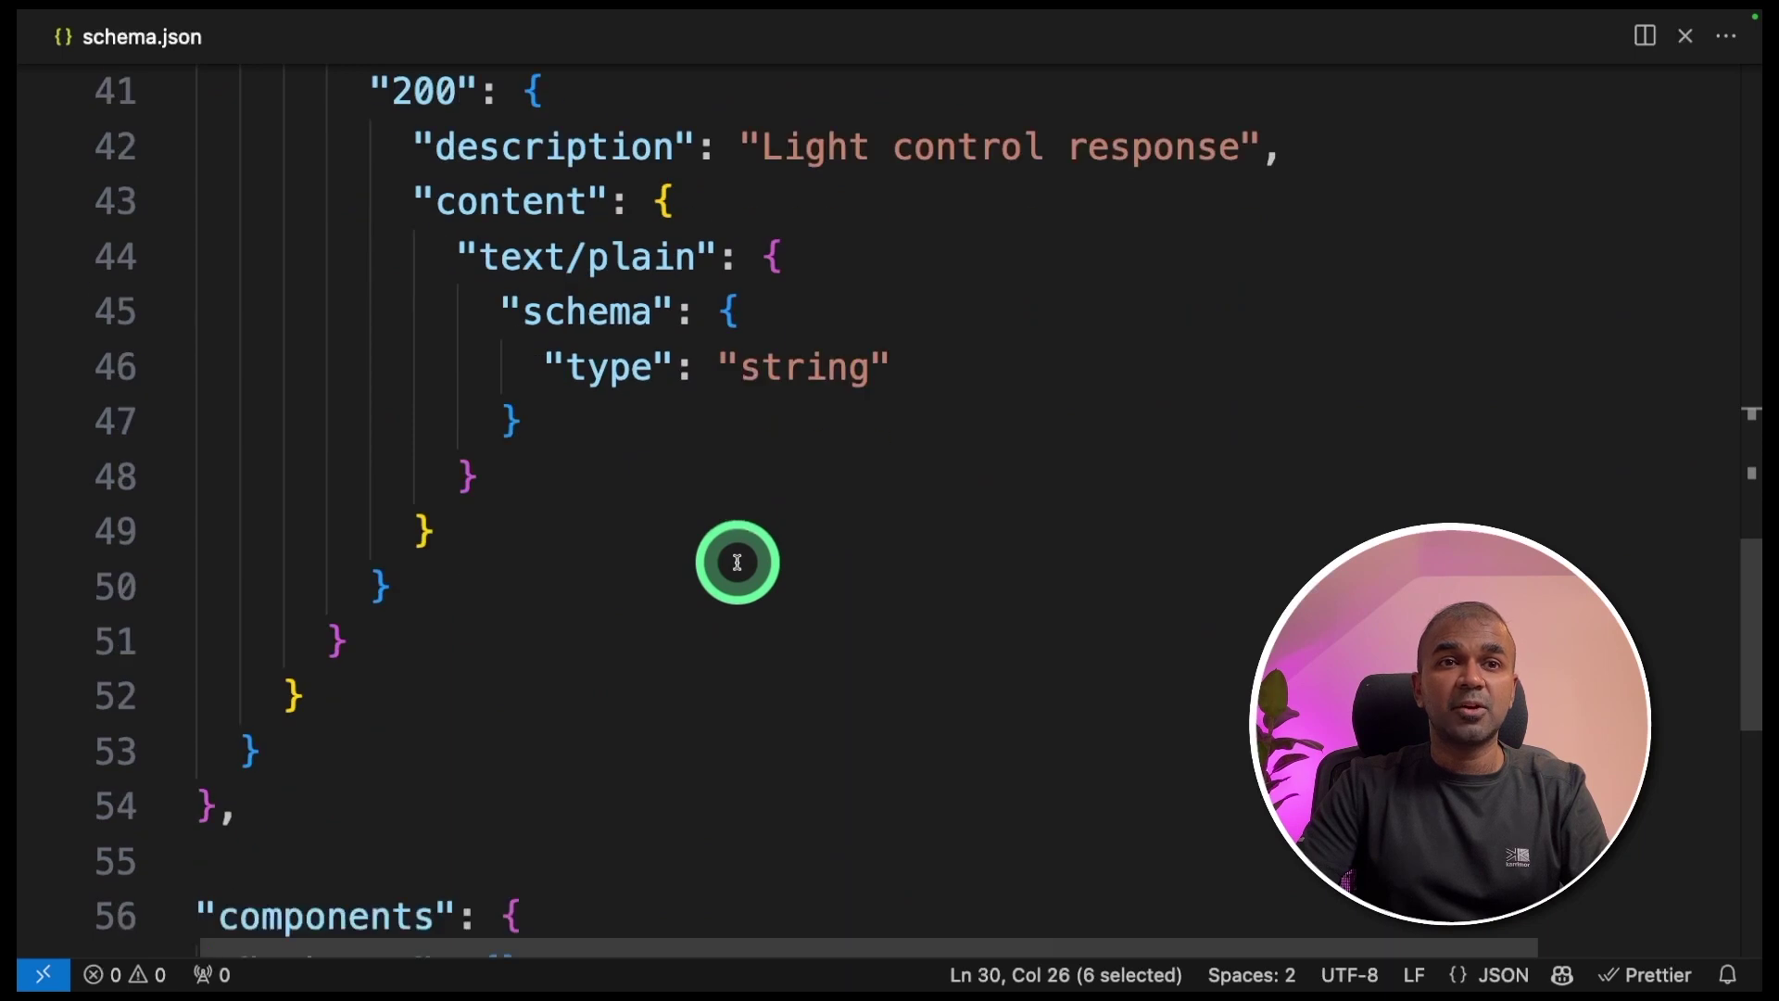
scroll(737, 562, up, 3)
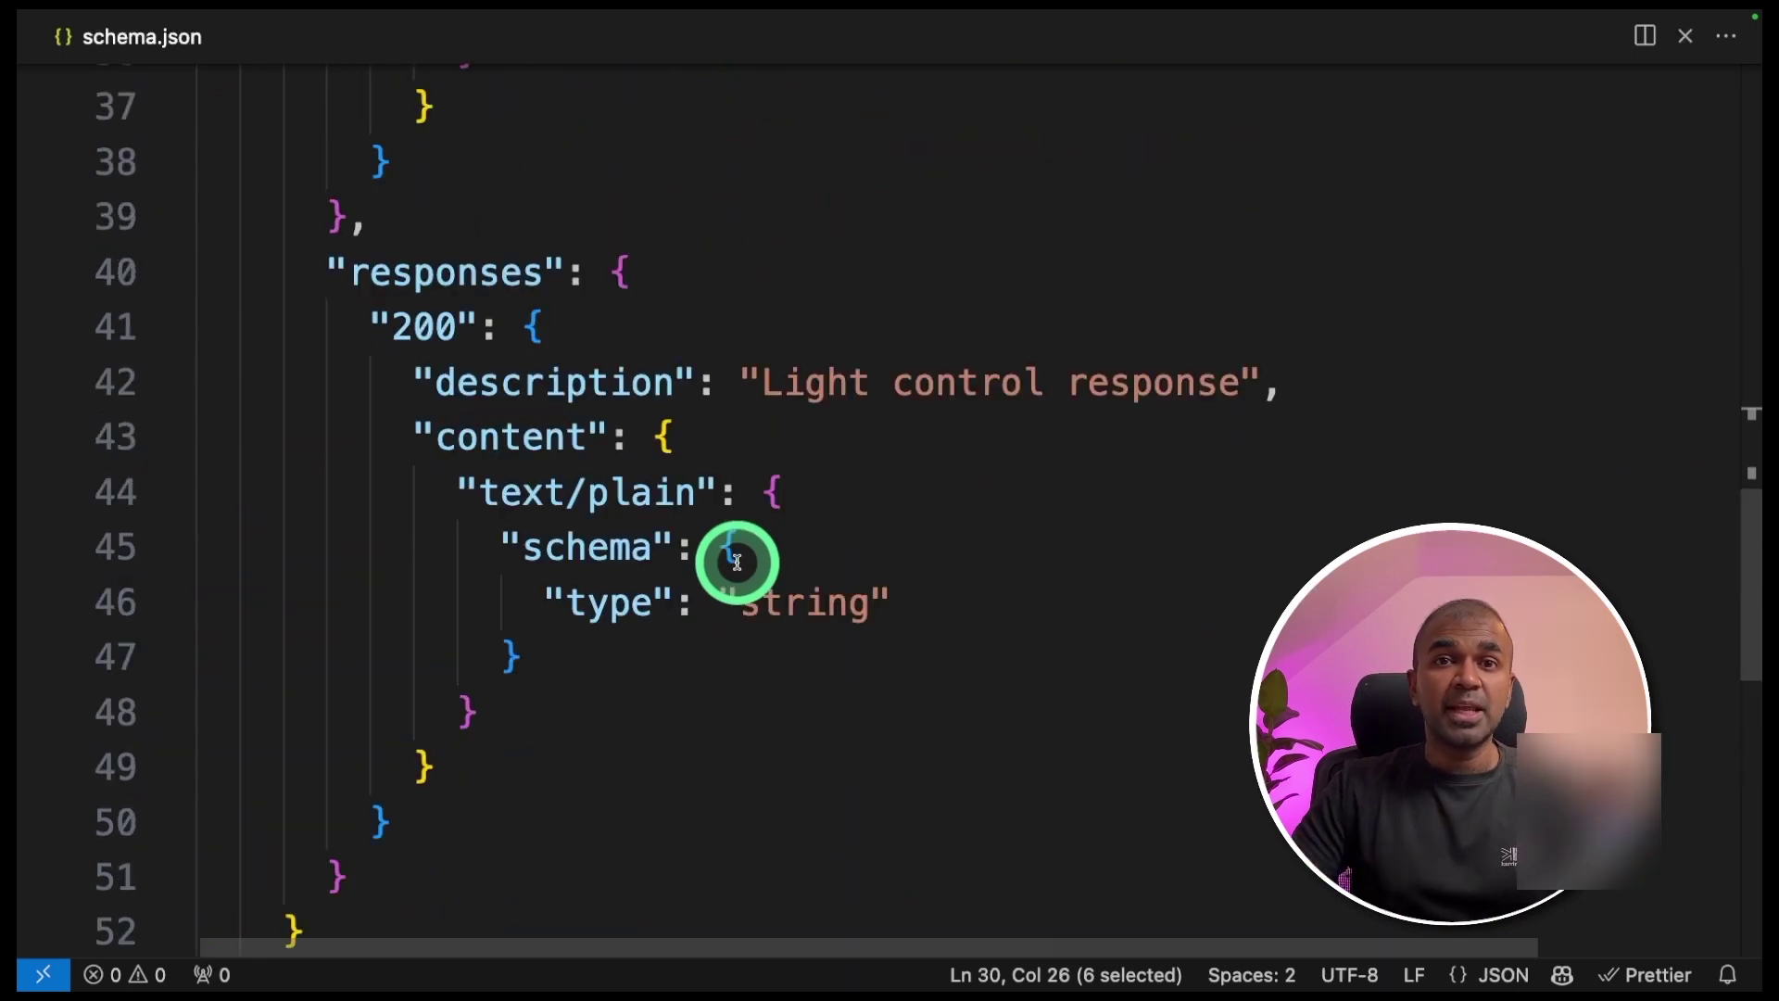
scroll(782, 545, up, 4)
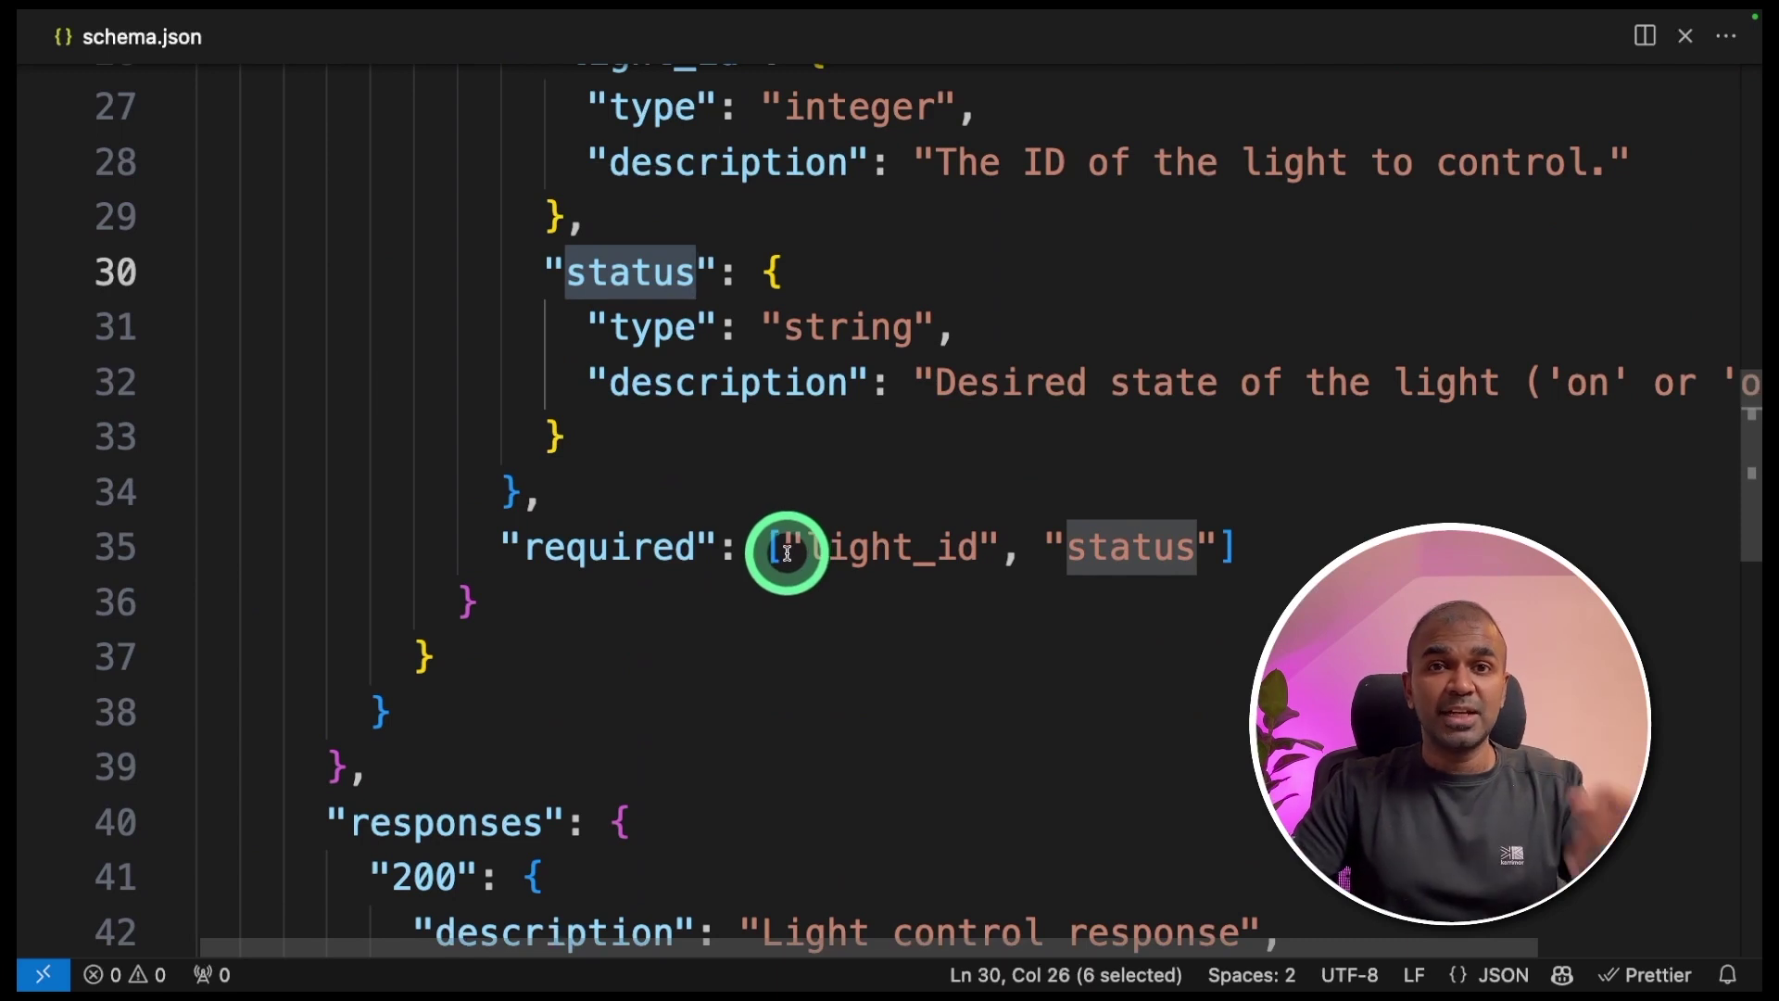
scroll(815, 556, up, 10)
Select the entire schema.json file and open Lumina Controller for editing.
click(905, 464)
key(super+a)
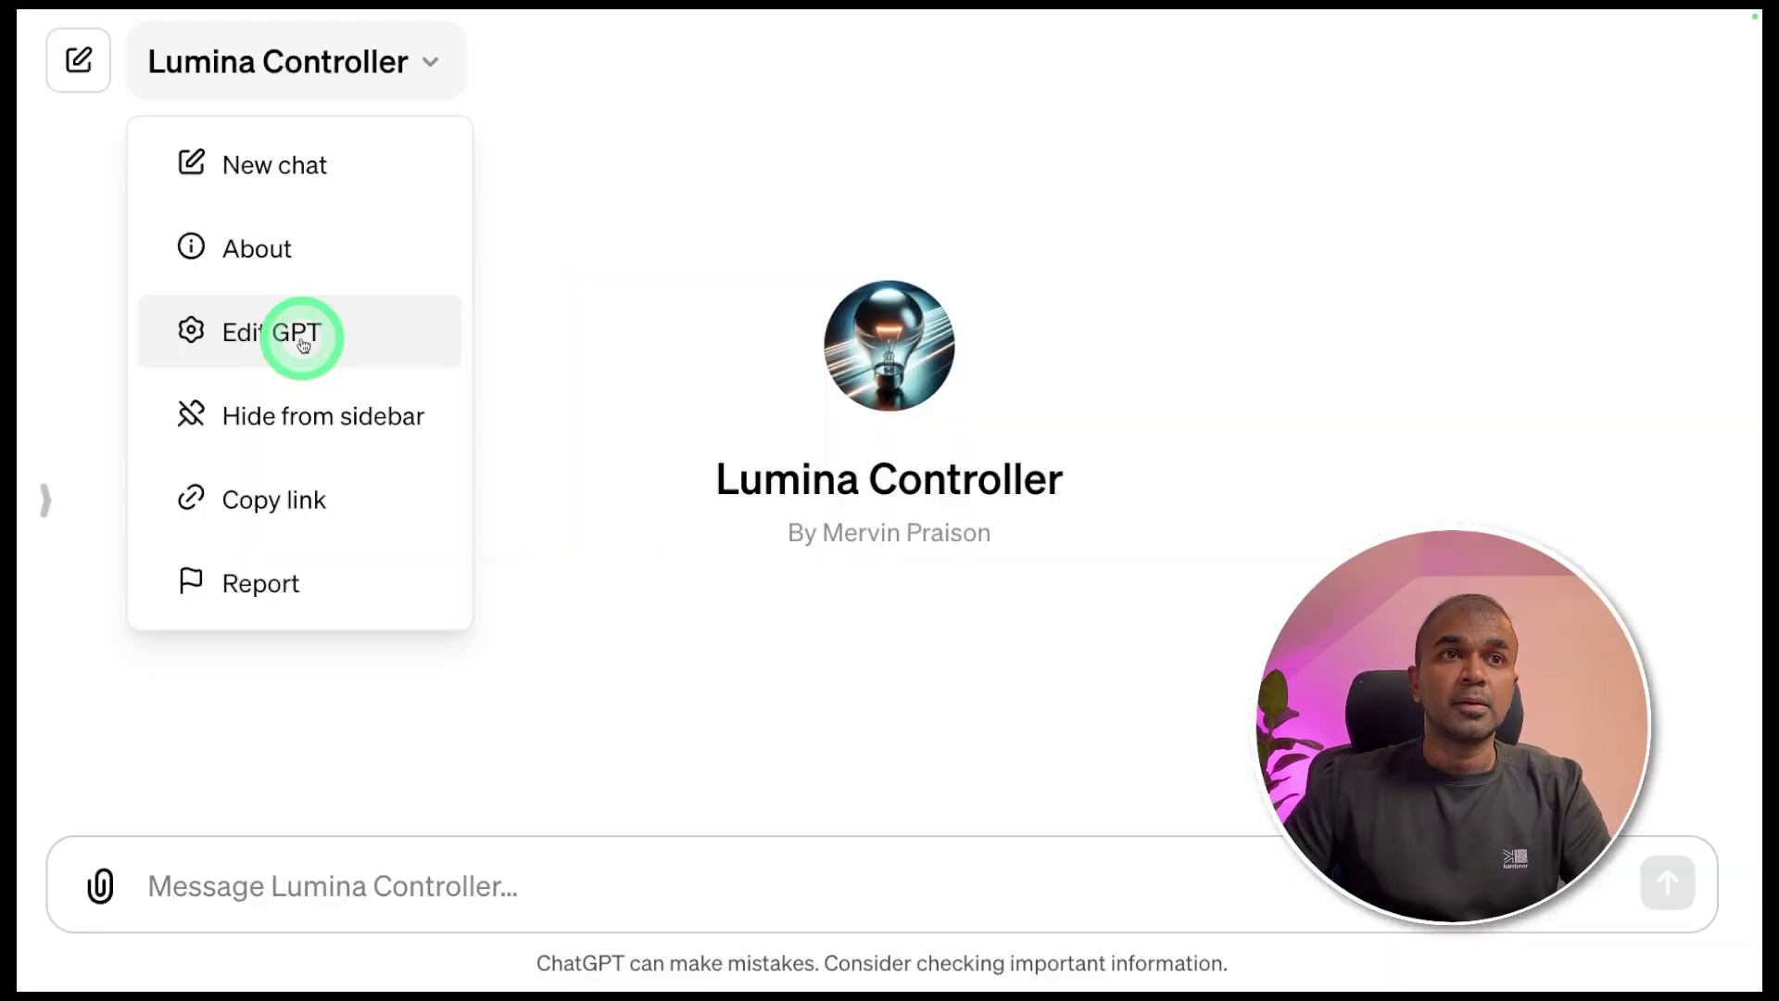
click(297, 337)
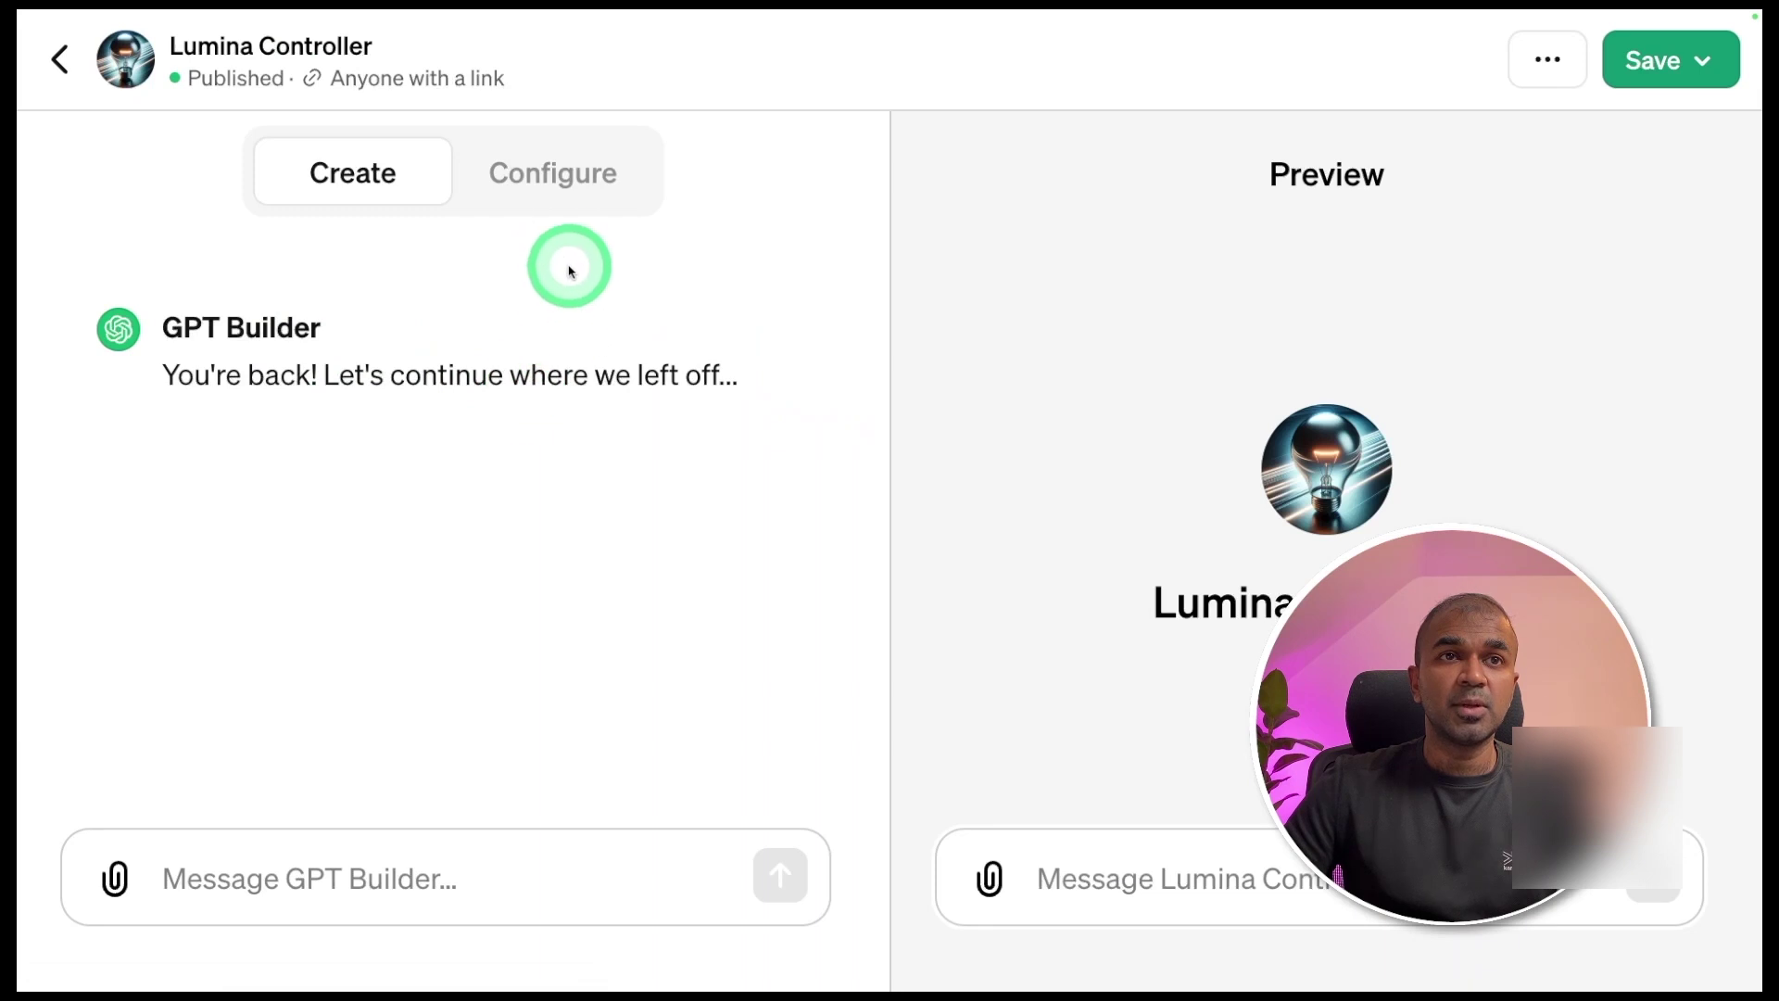
Create a new action in Lumina Controller's configuration and paste the OpenAPI schema.
click(547, 176)
scroll(516, 647, down, 8)
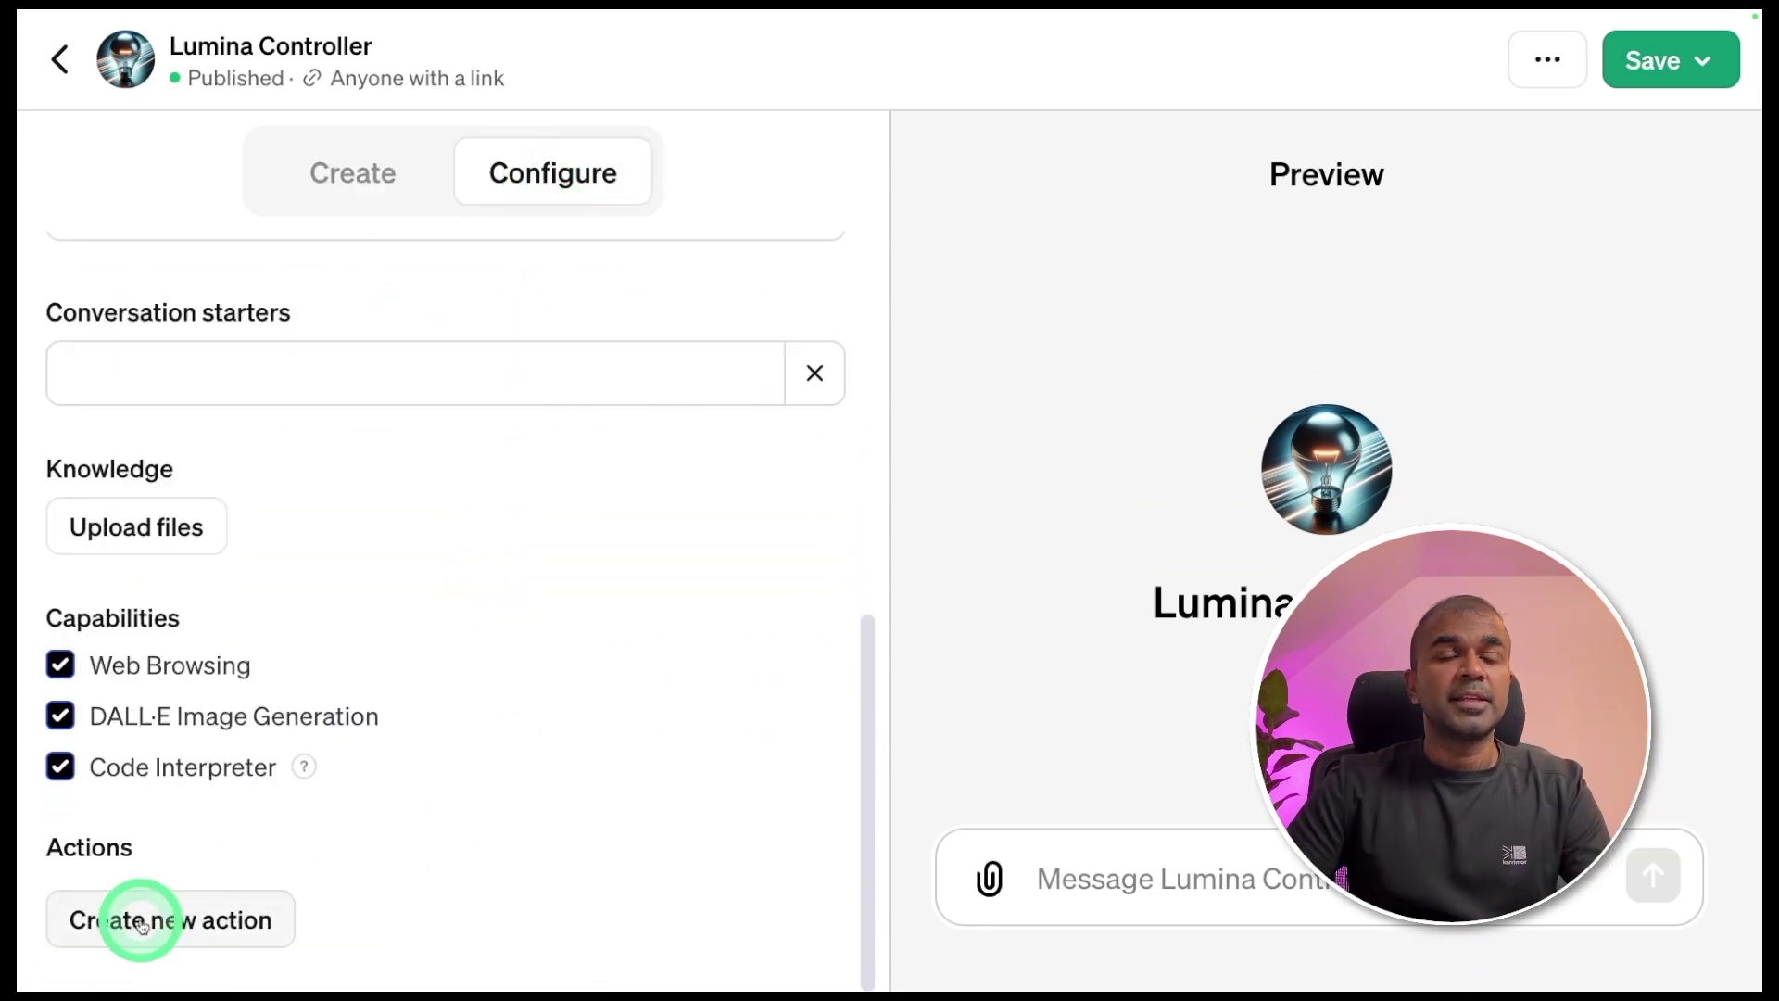
click(141, 922)
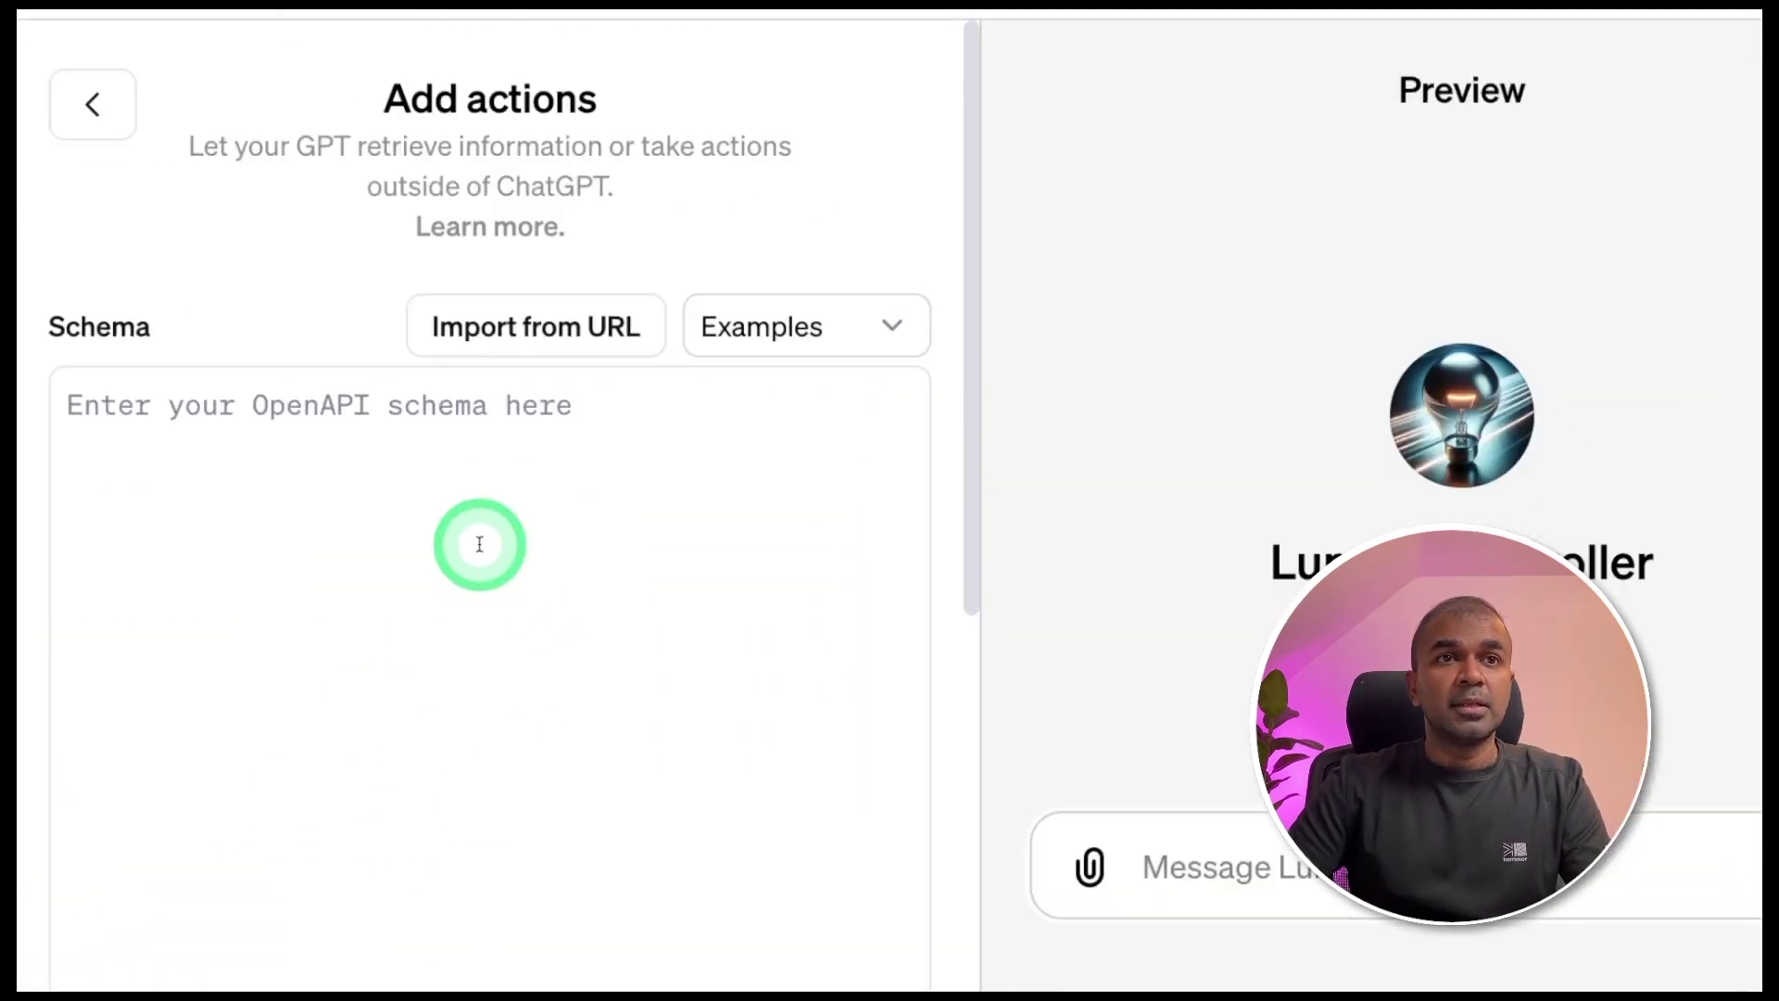
click(377, 542)
key(ctrl+v)
scroll(648, 556, down, 6)
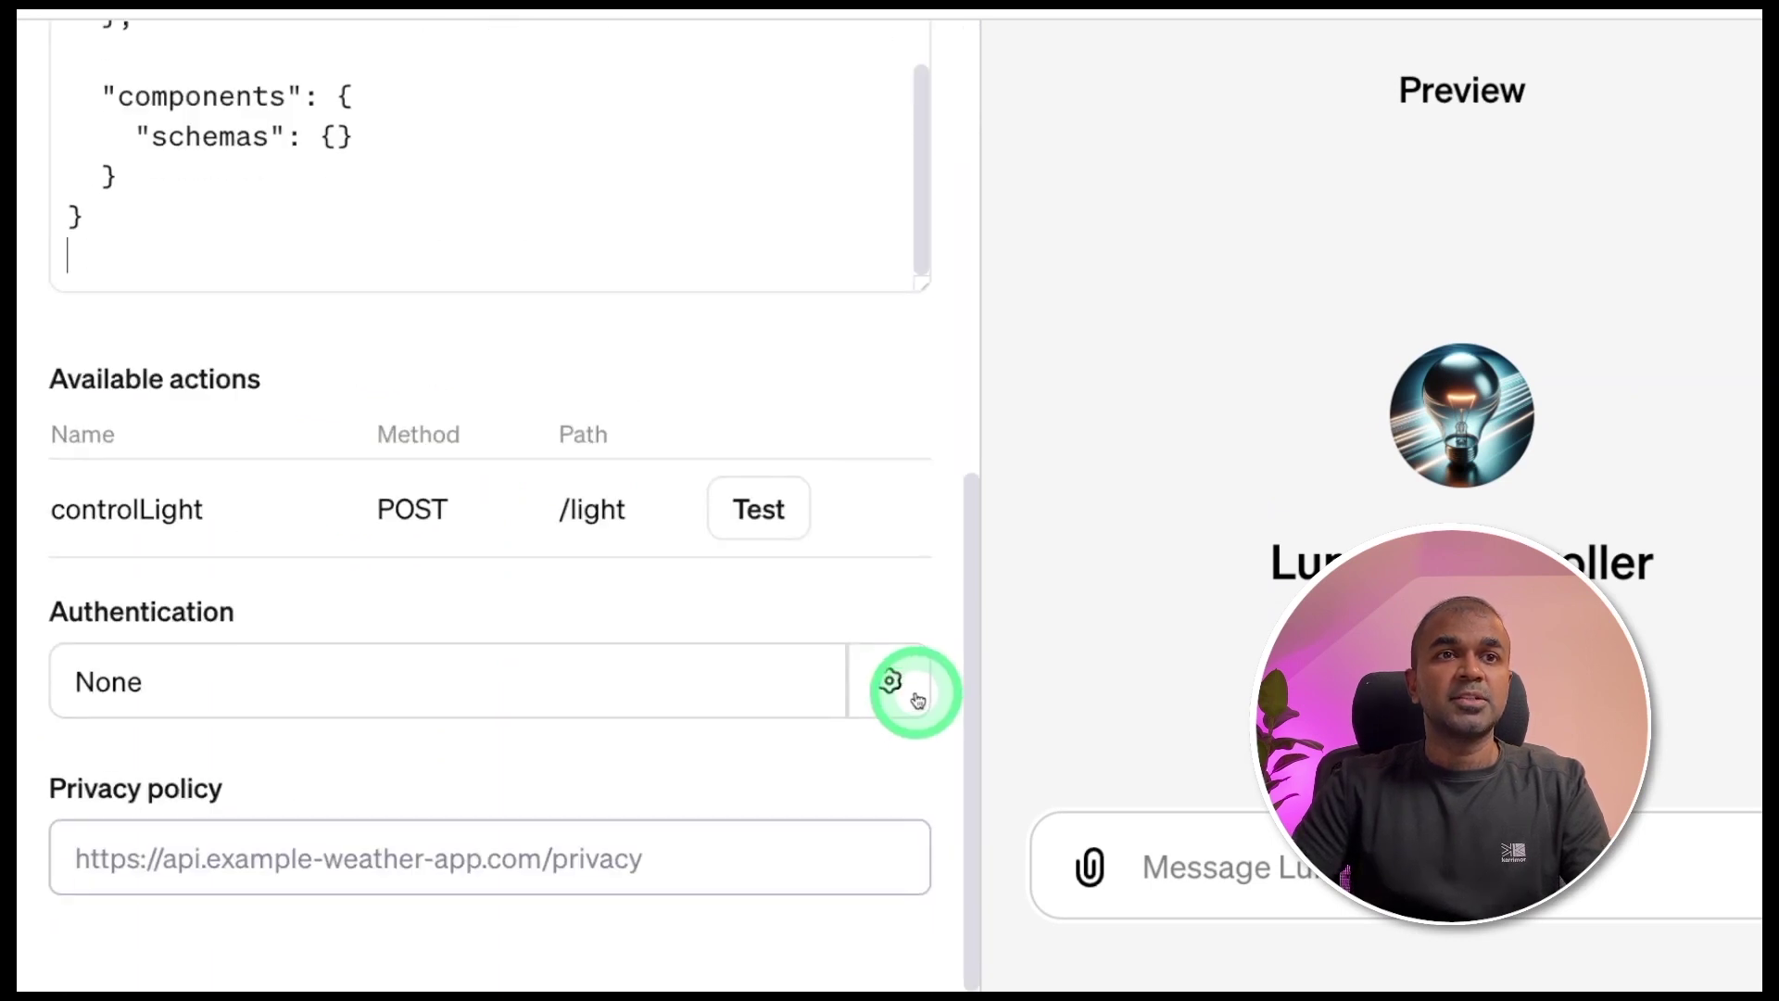
double_click(107, 515)
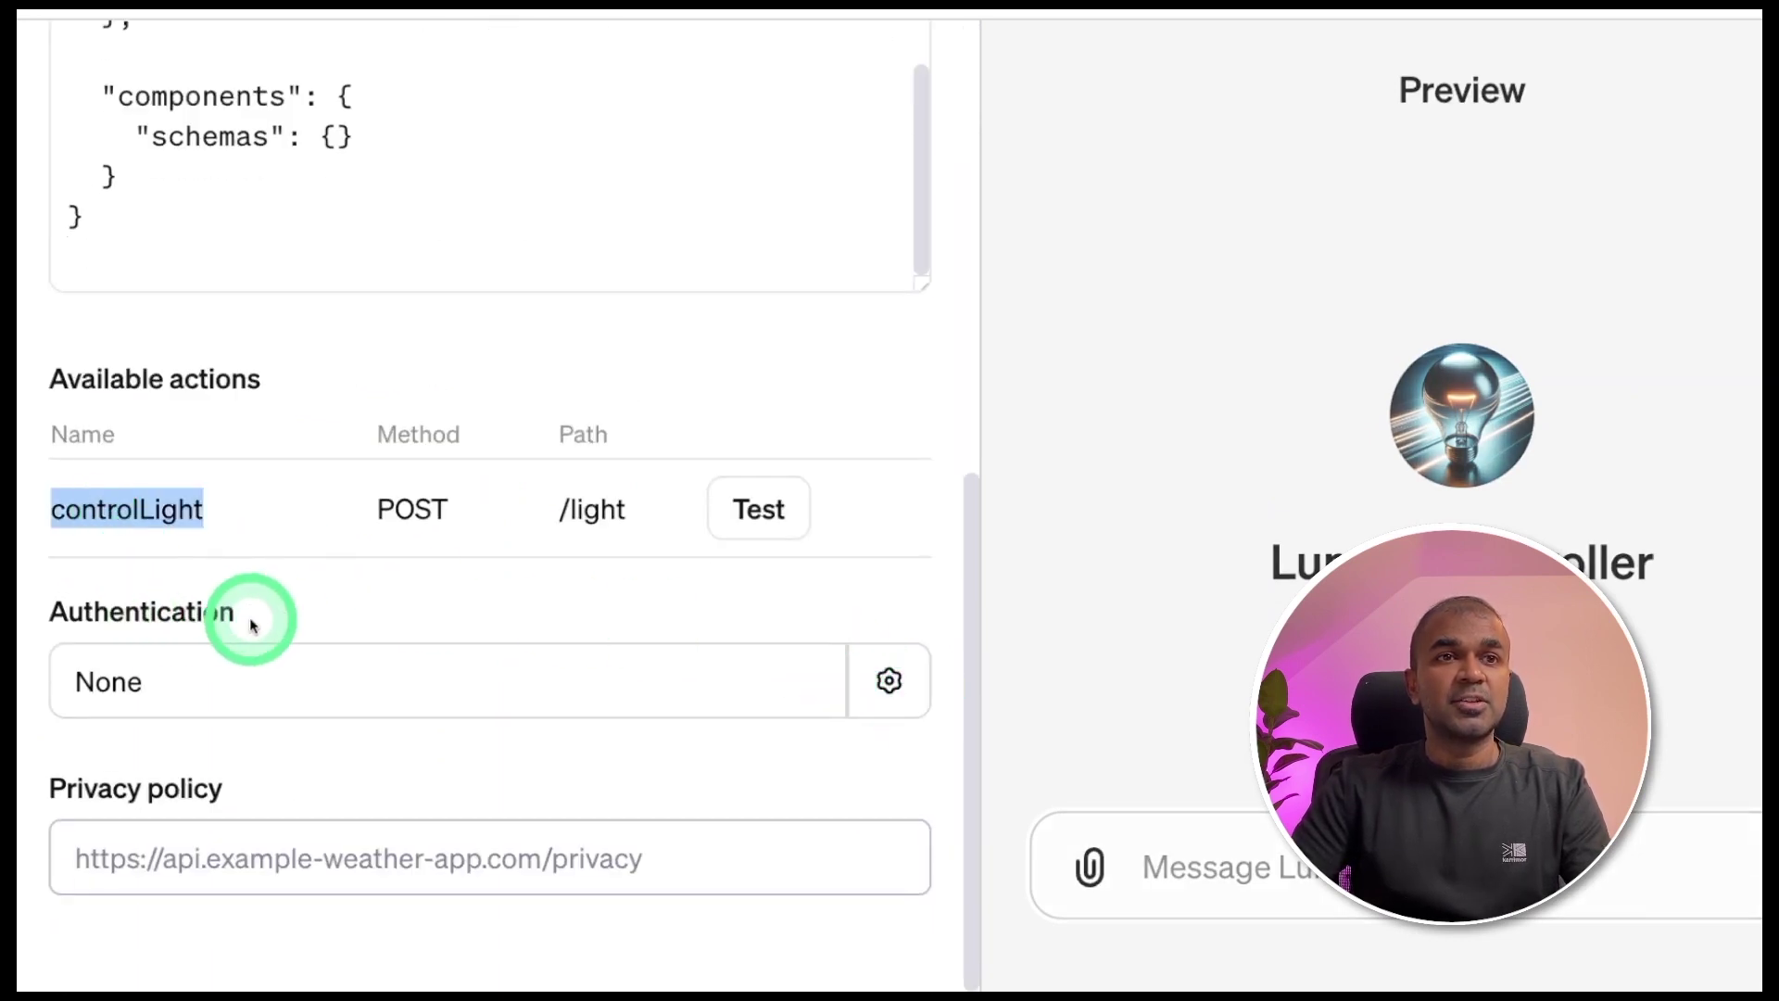
click(606, 524)
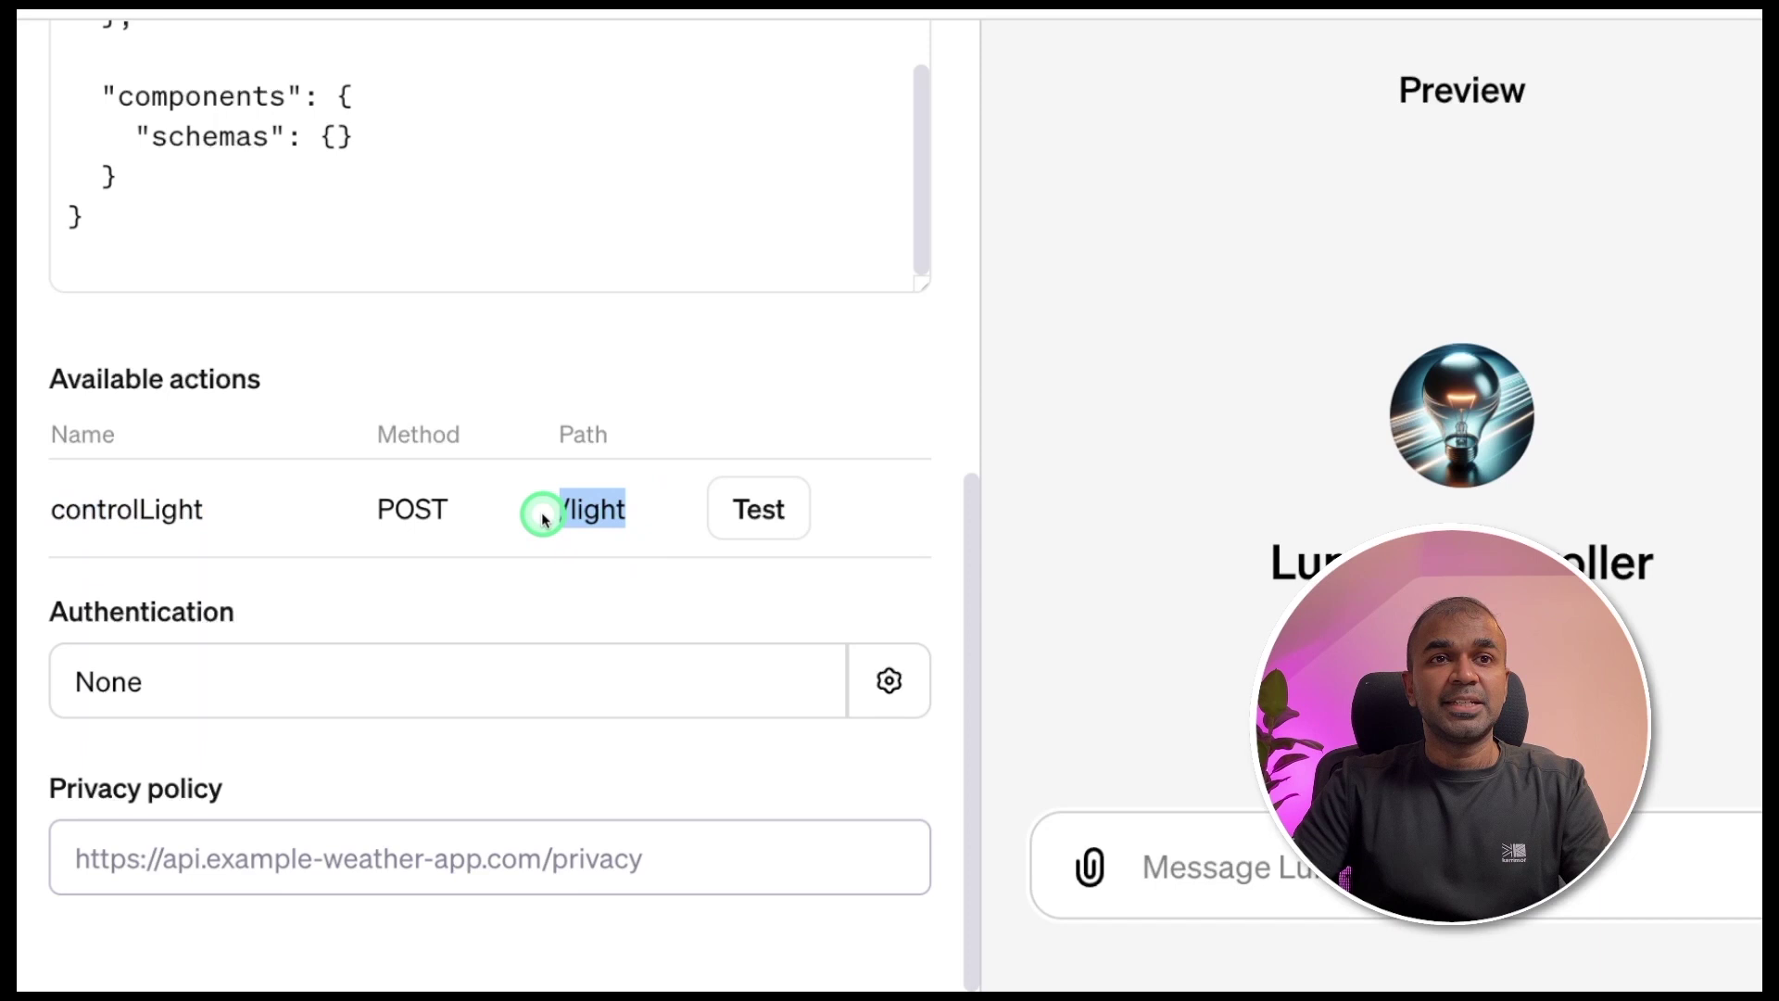
click(195, 852)
text(https://mer.vin)
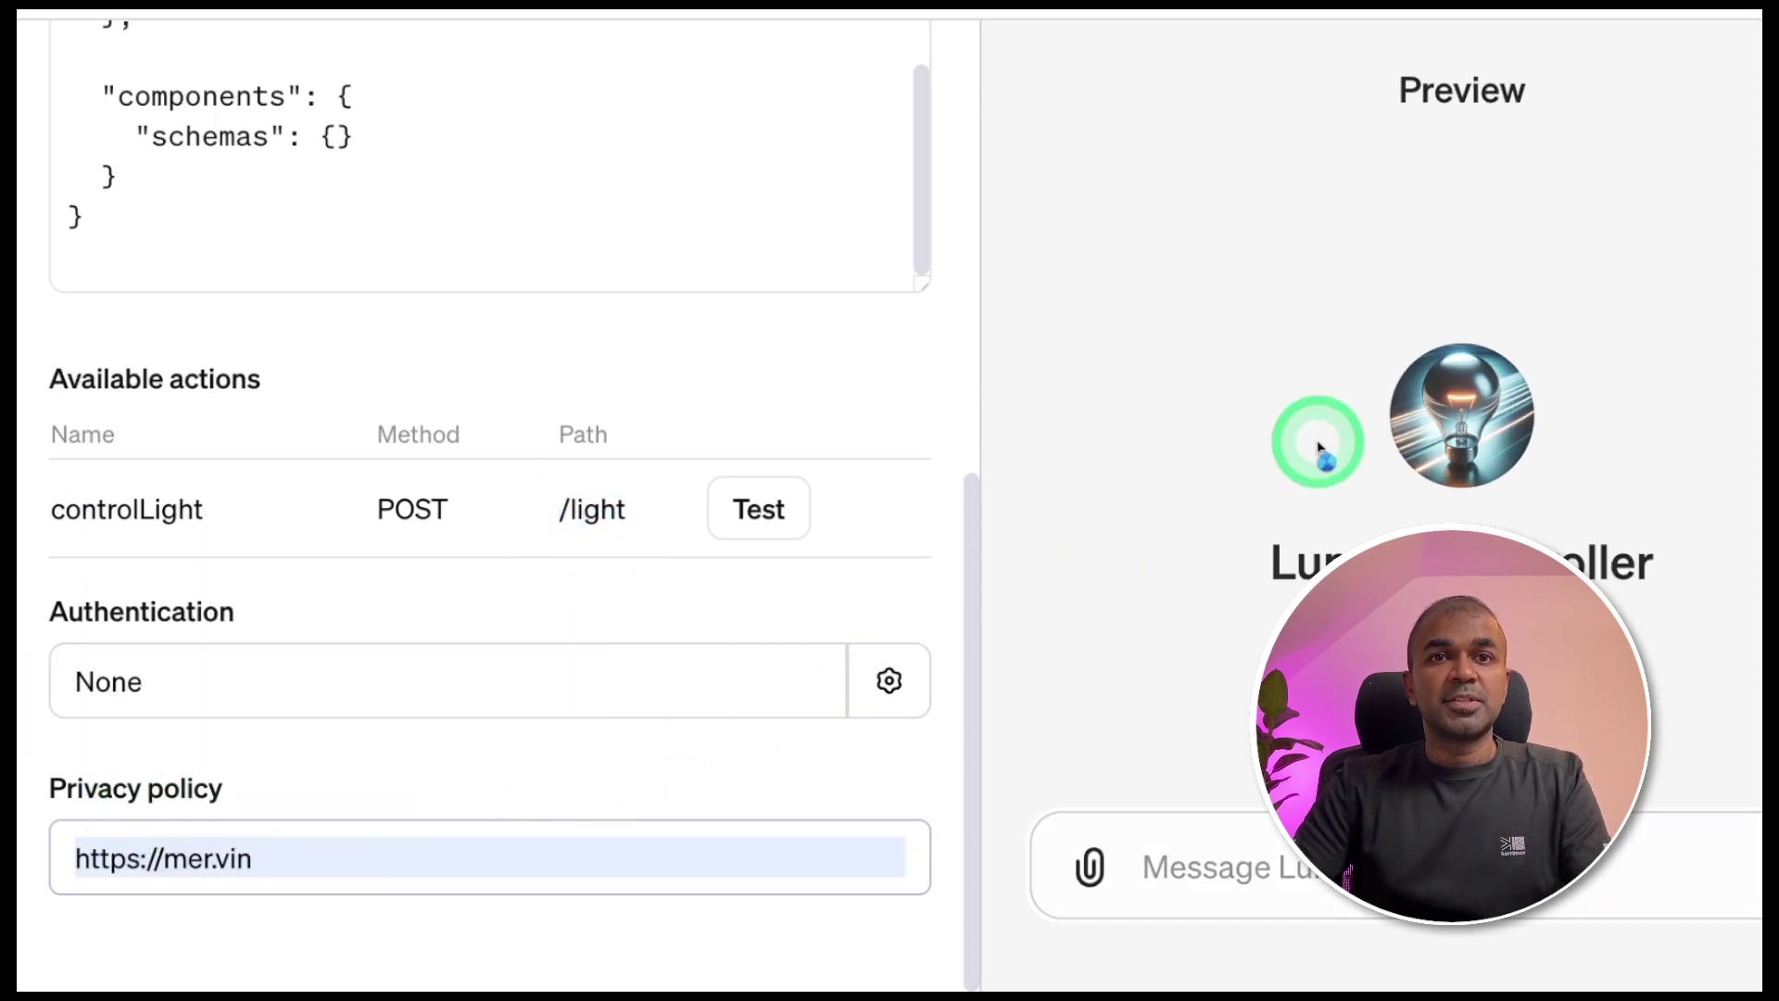
click(1619, 97)
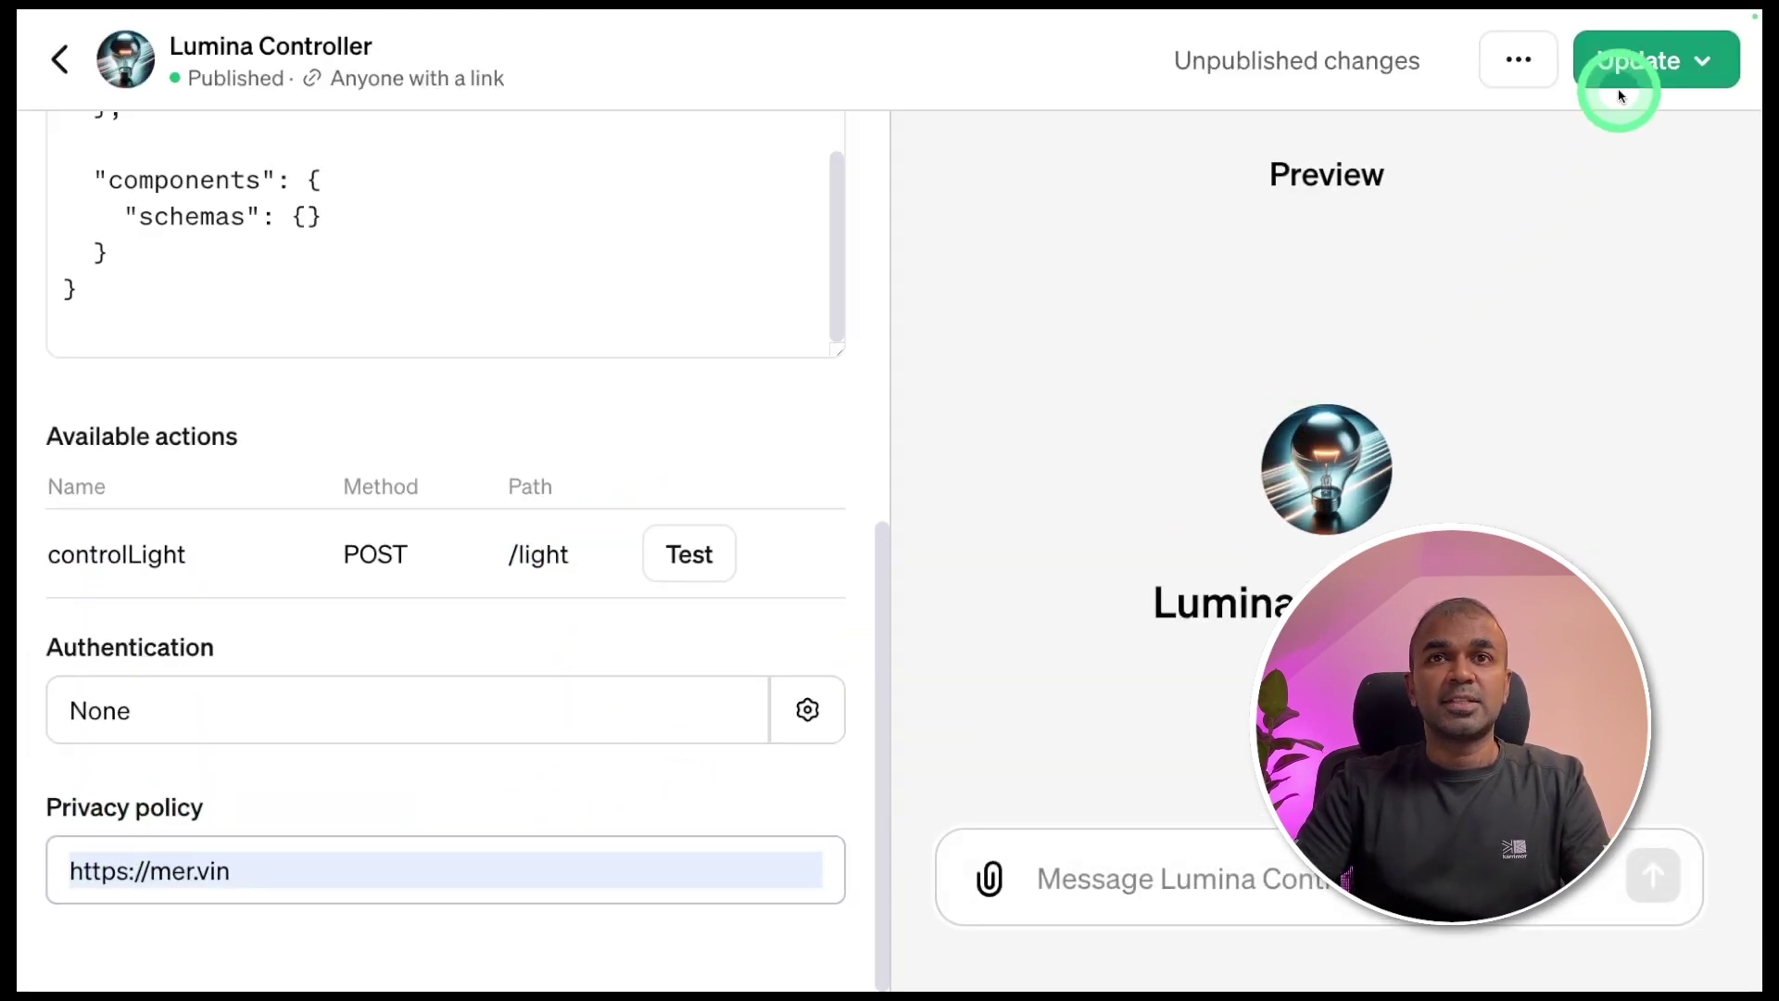
click(1464, 297)
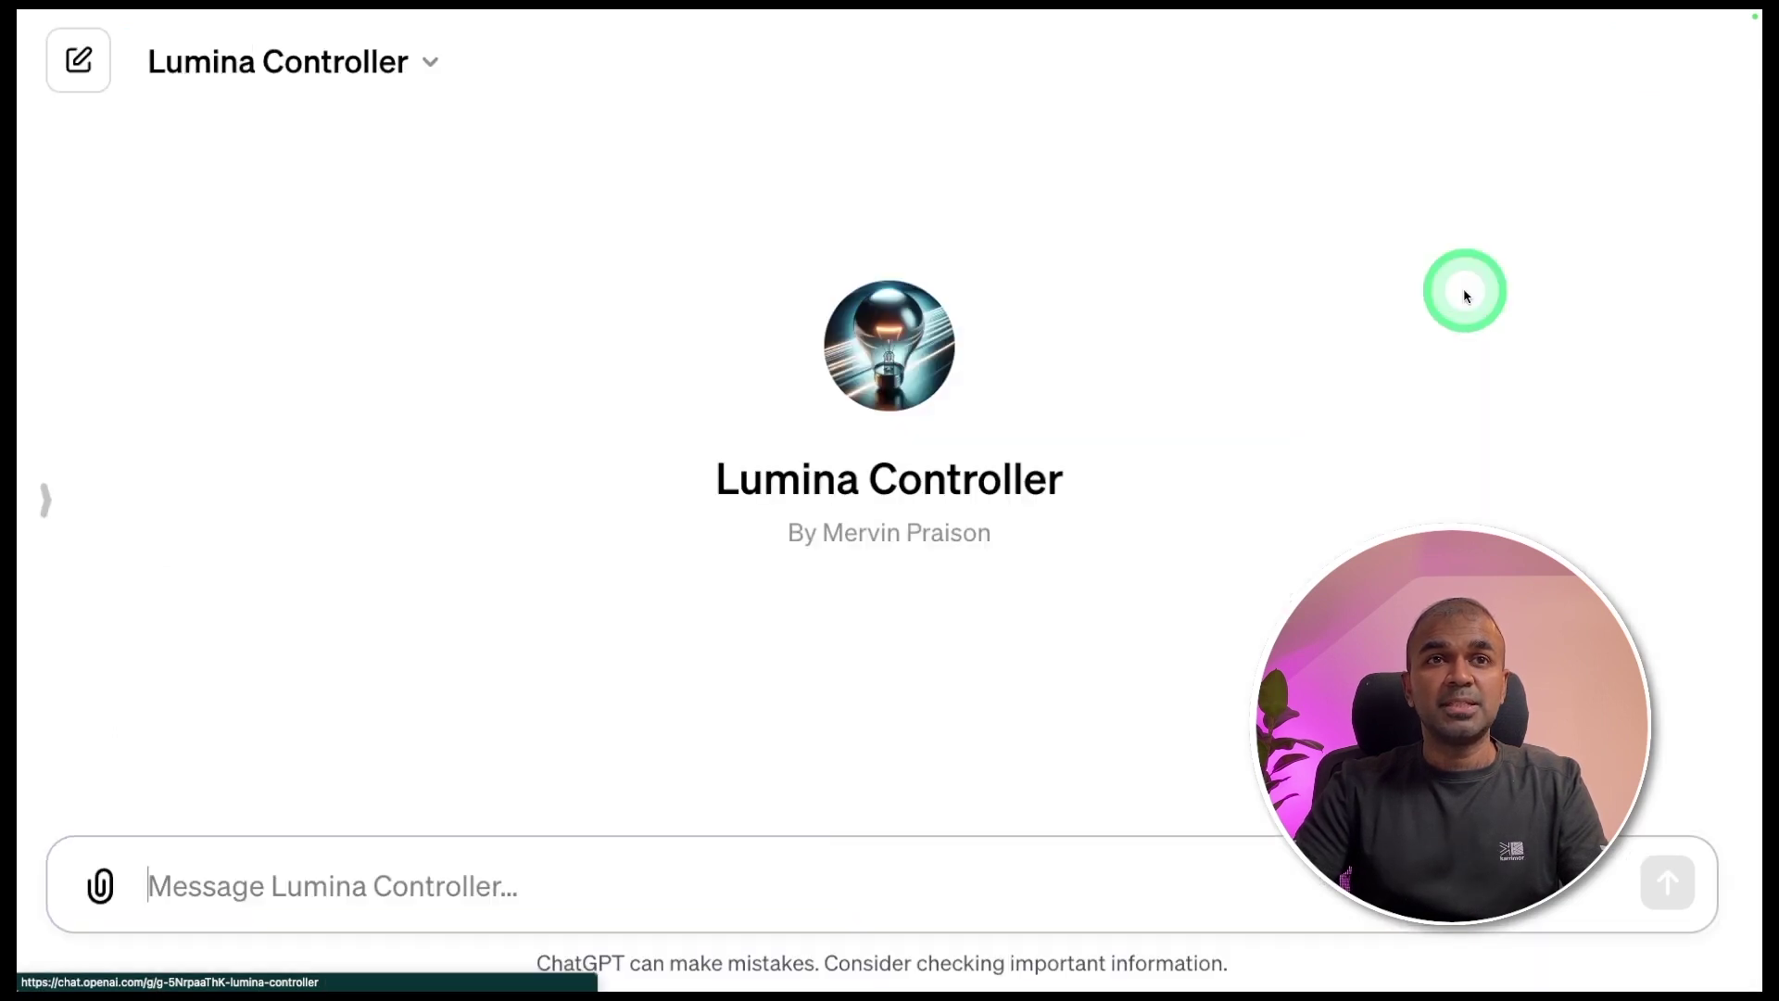
Ask Lumina Controller to 'Turn off light' and allow the server call.
key(super+plus)
key(super+plus)
key(super+plus)
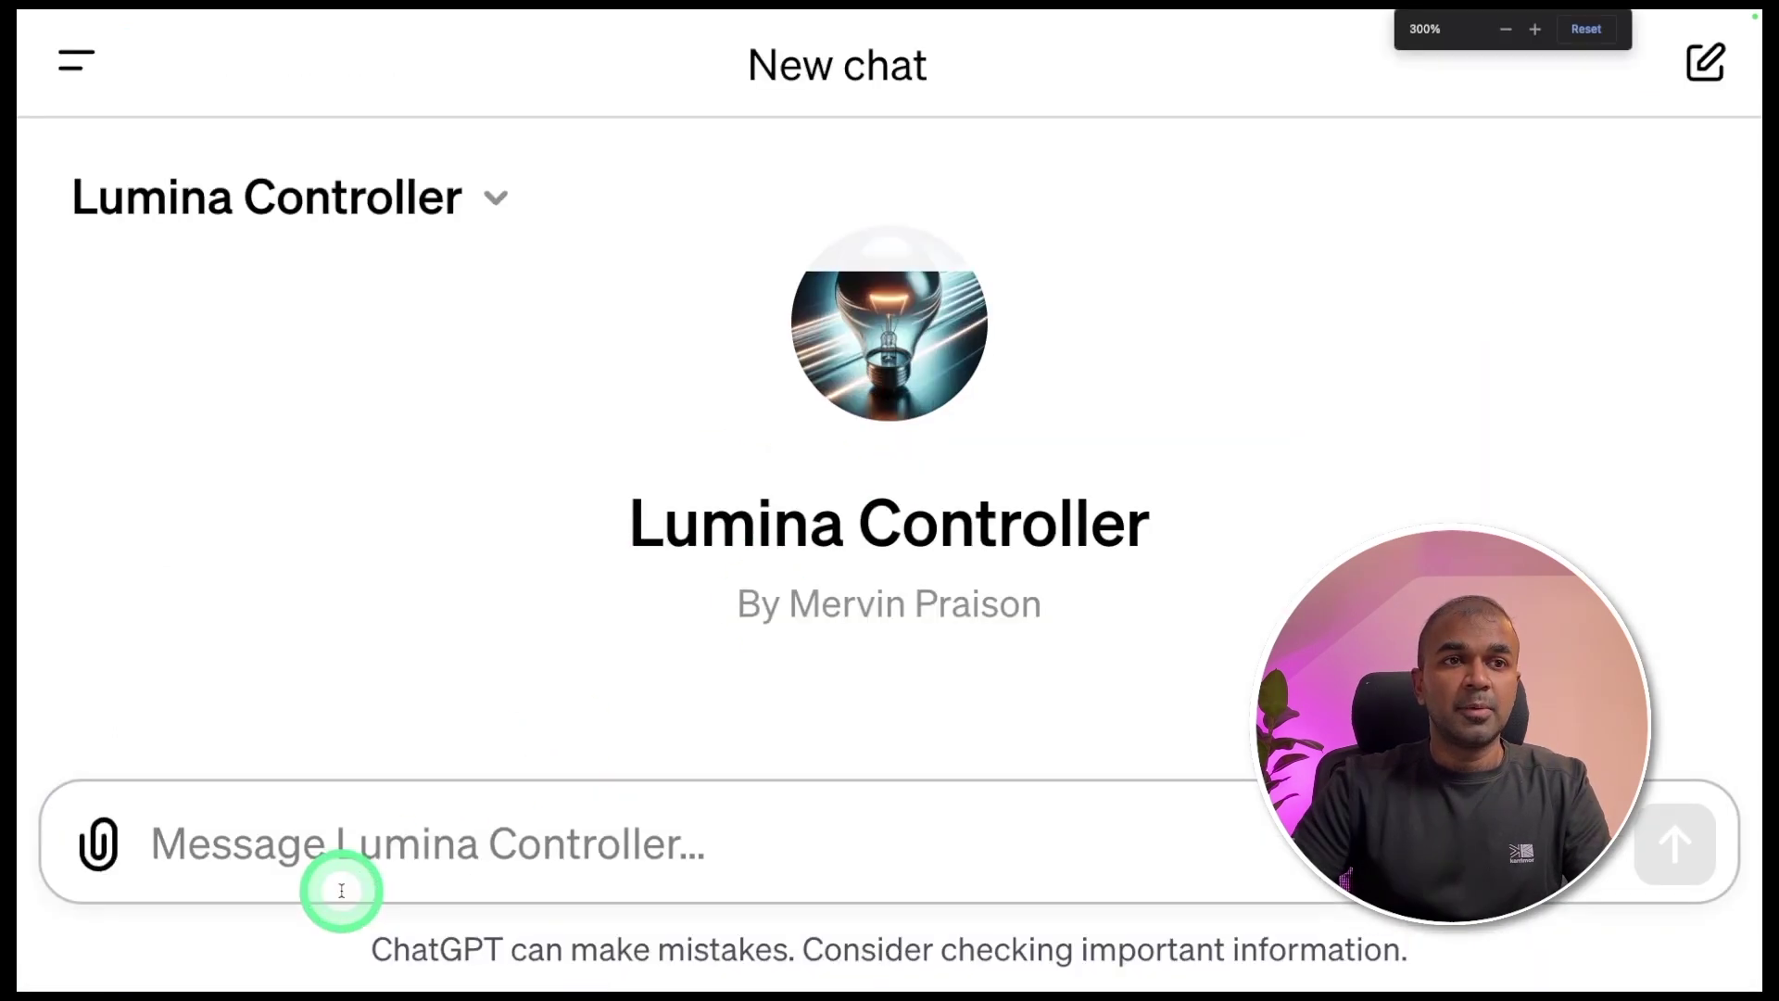
click(451, 845)
text(Turn off light)
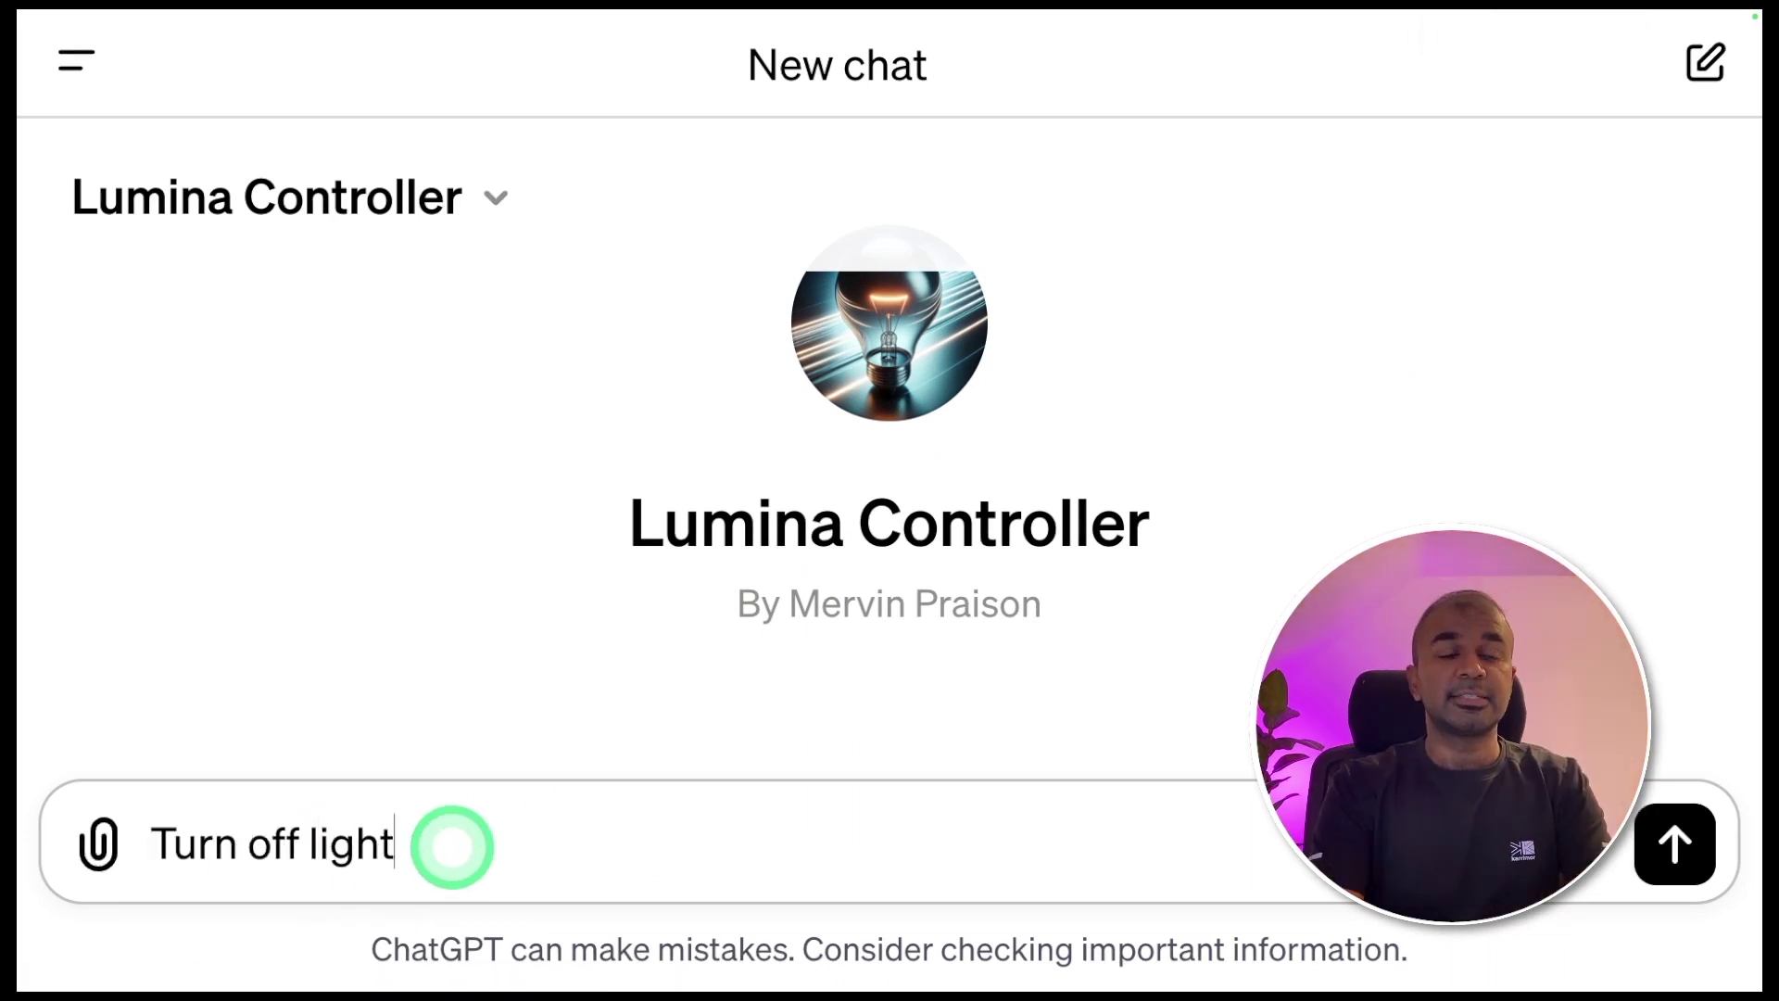
key(Return)
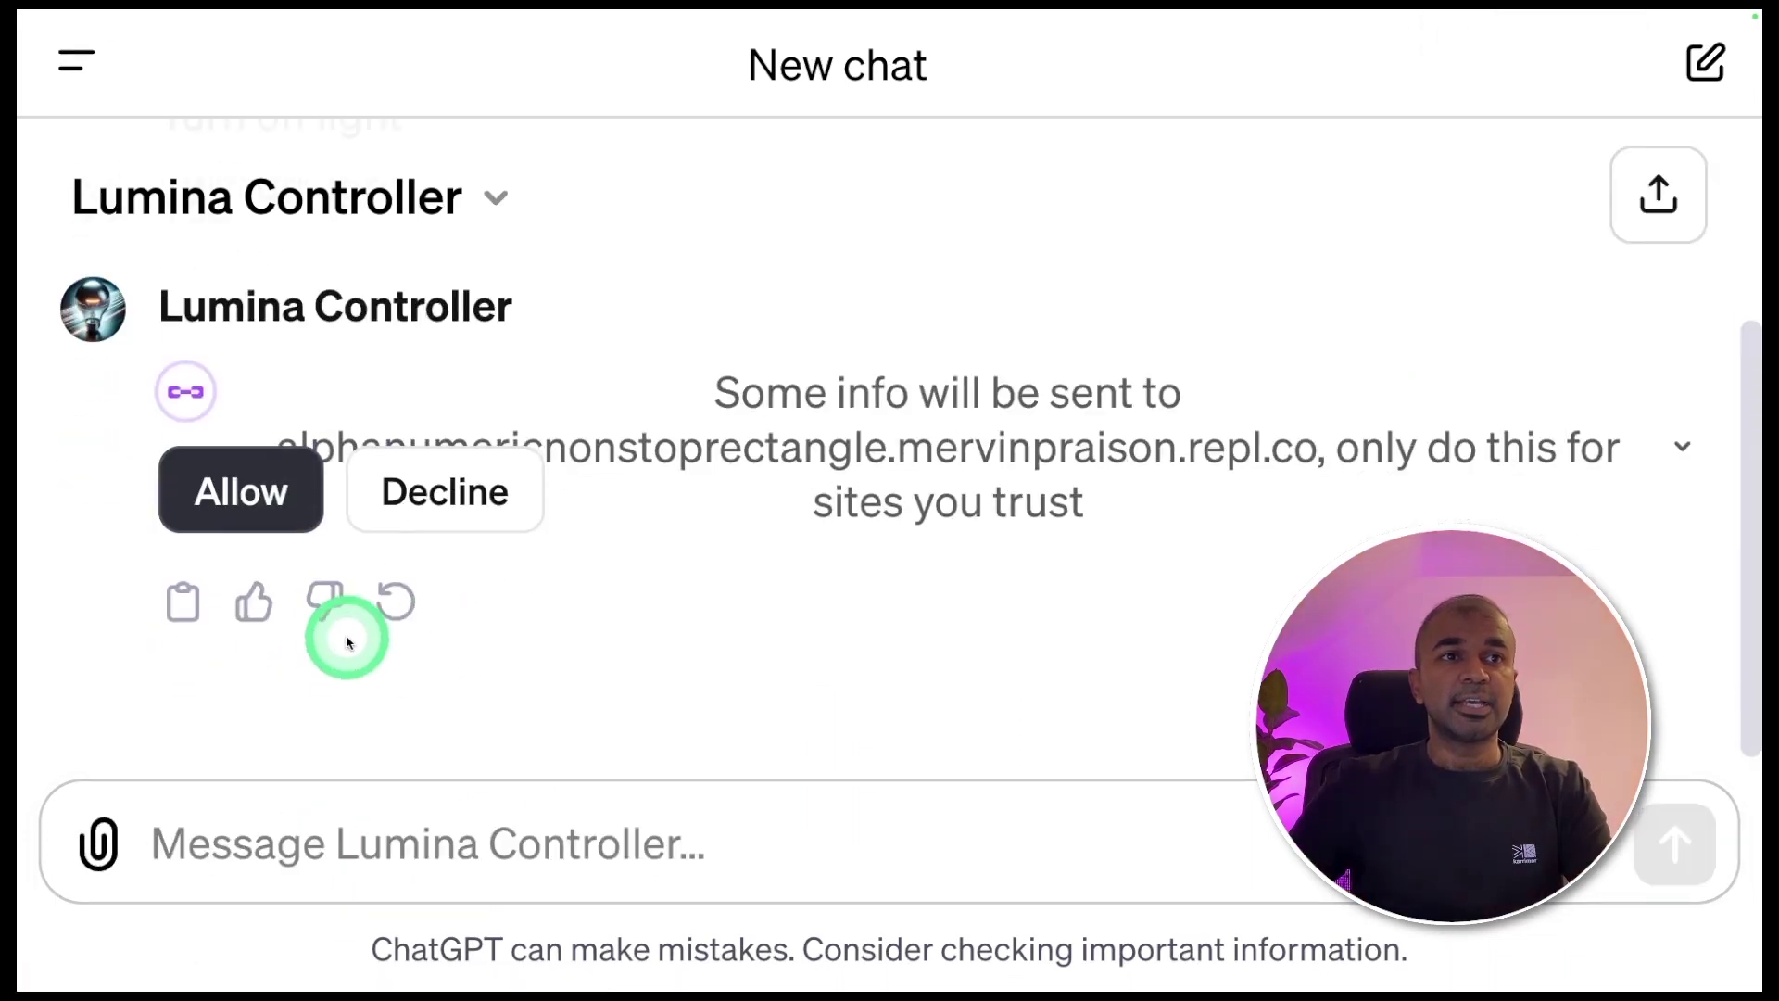
click(246, 496)
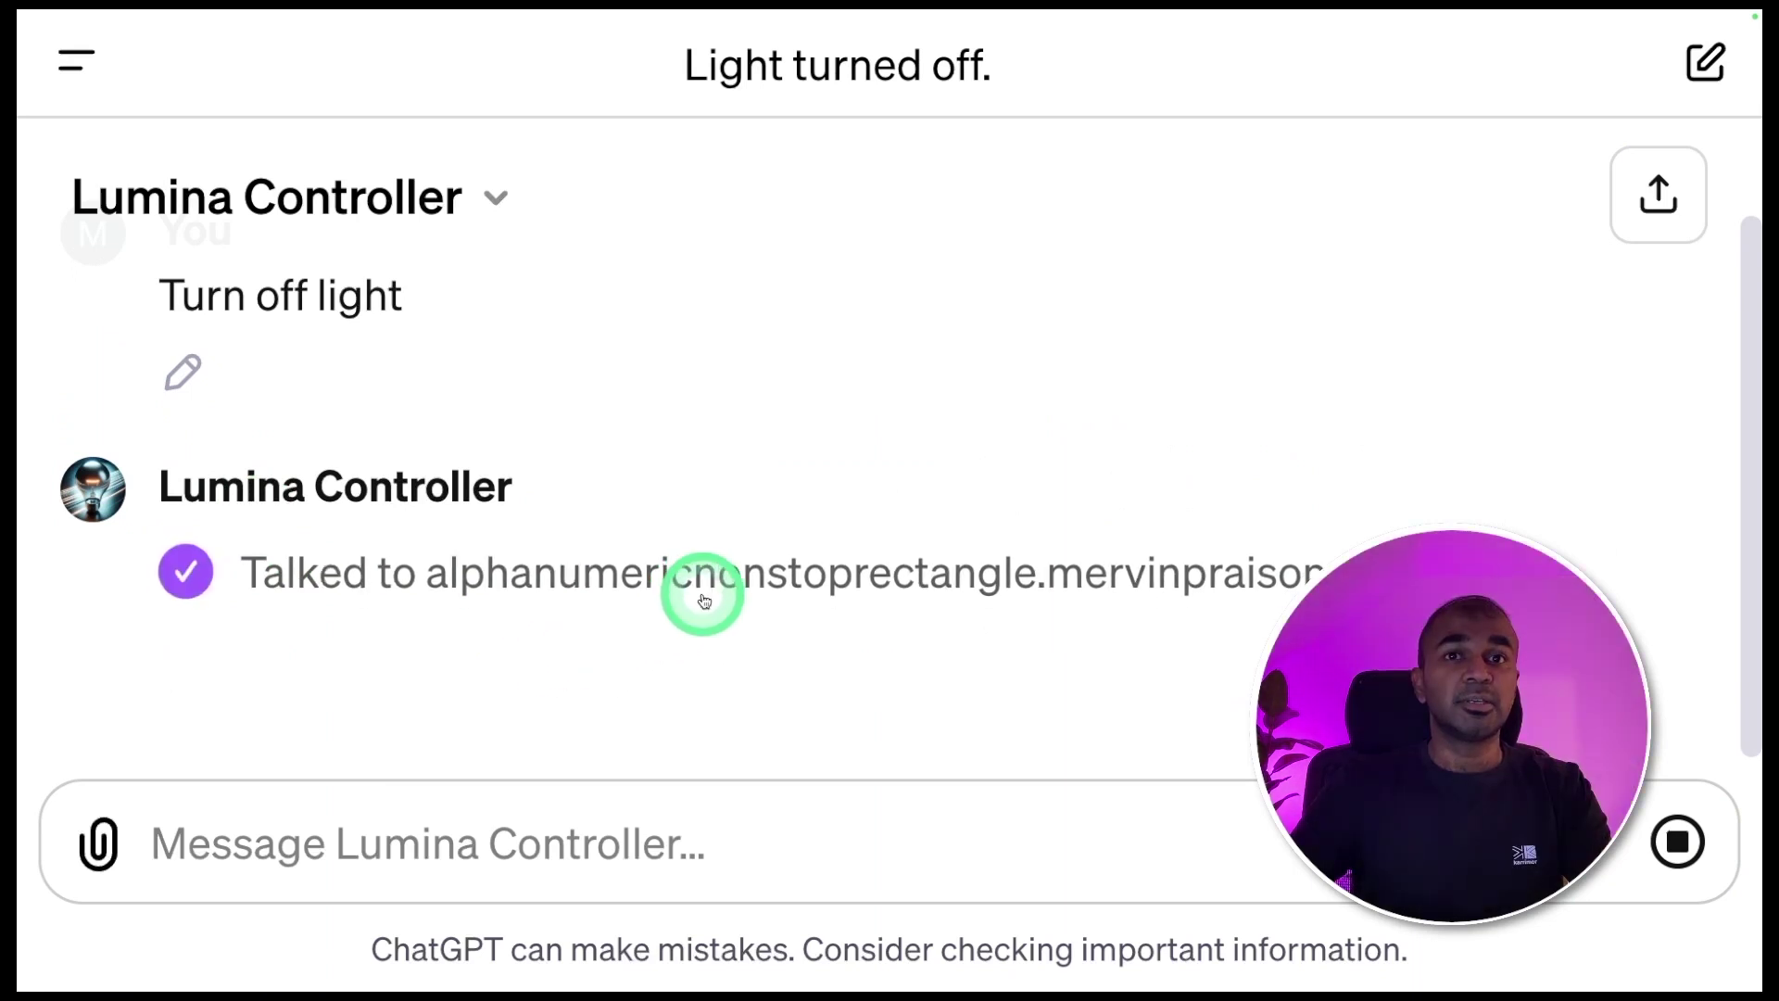
drag(179, 516, 964, 533)
click(951, 538)
Ask it to 'Turn on light' and allow the server call again.
click(400, 830)
text(Turn o)
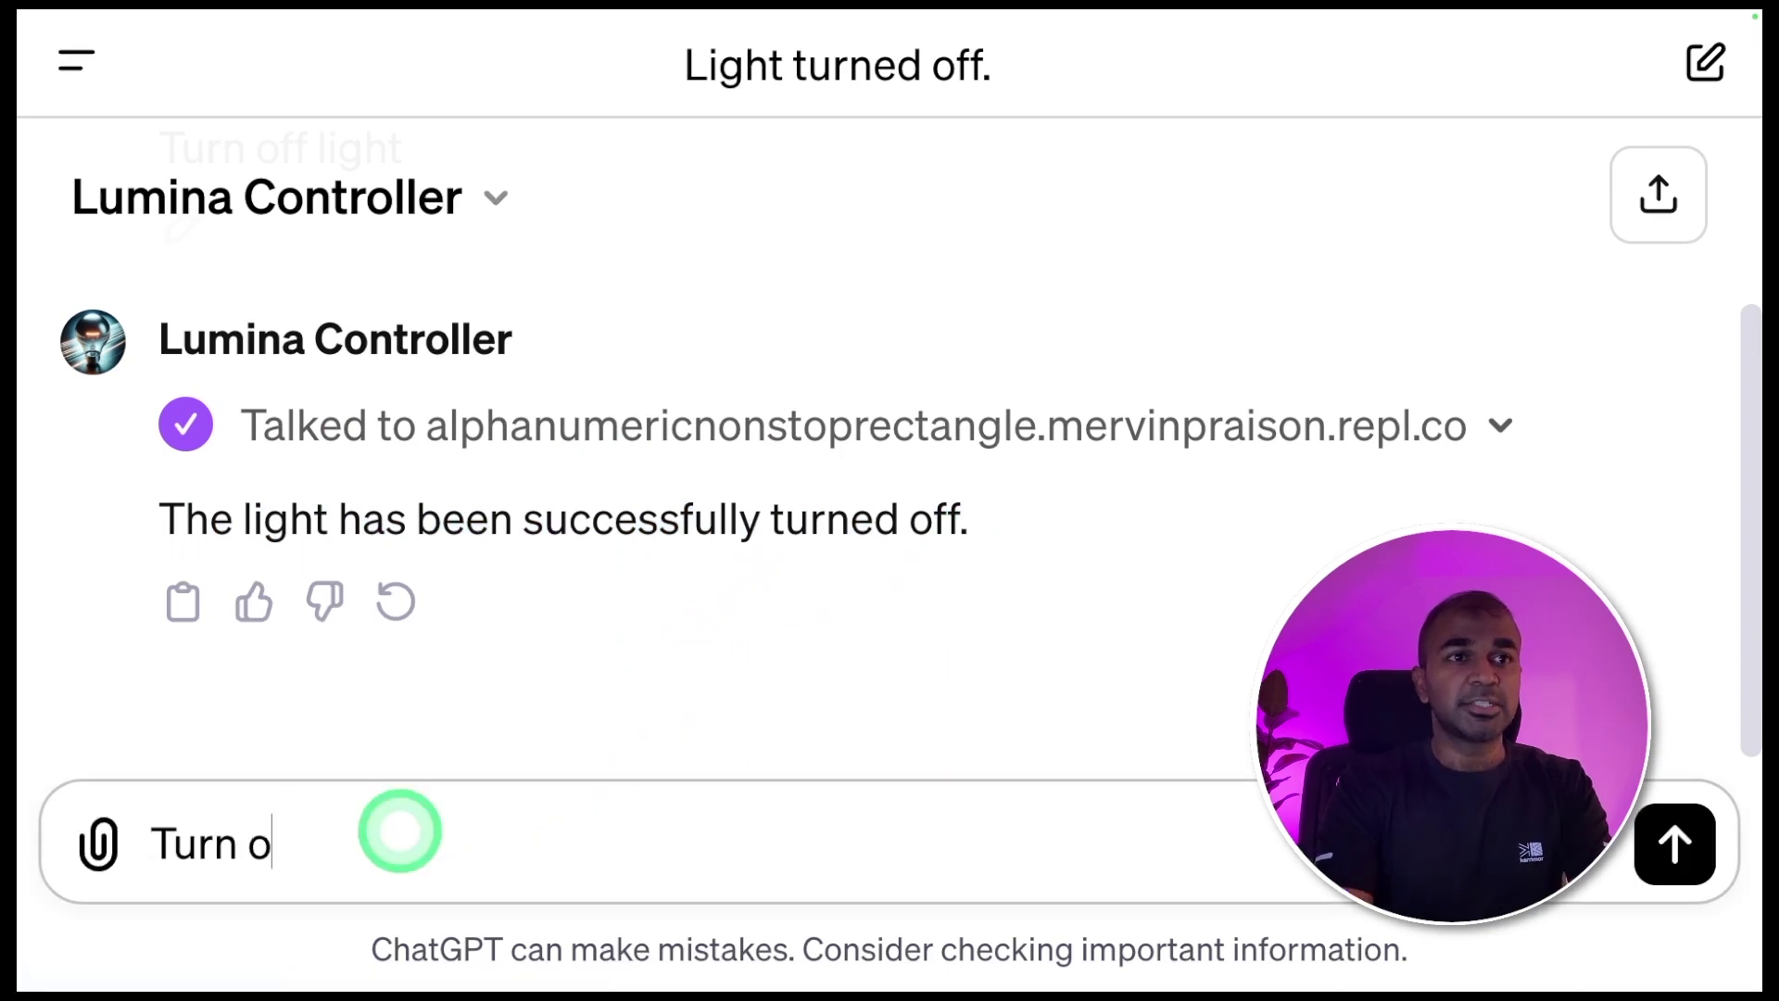
text(n light)
key(Return)
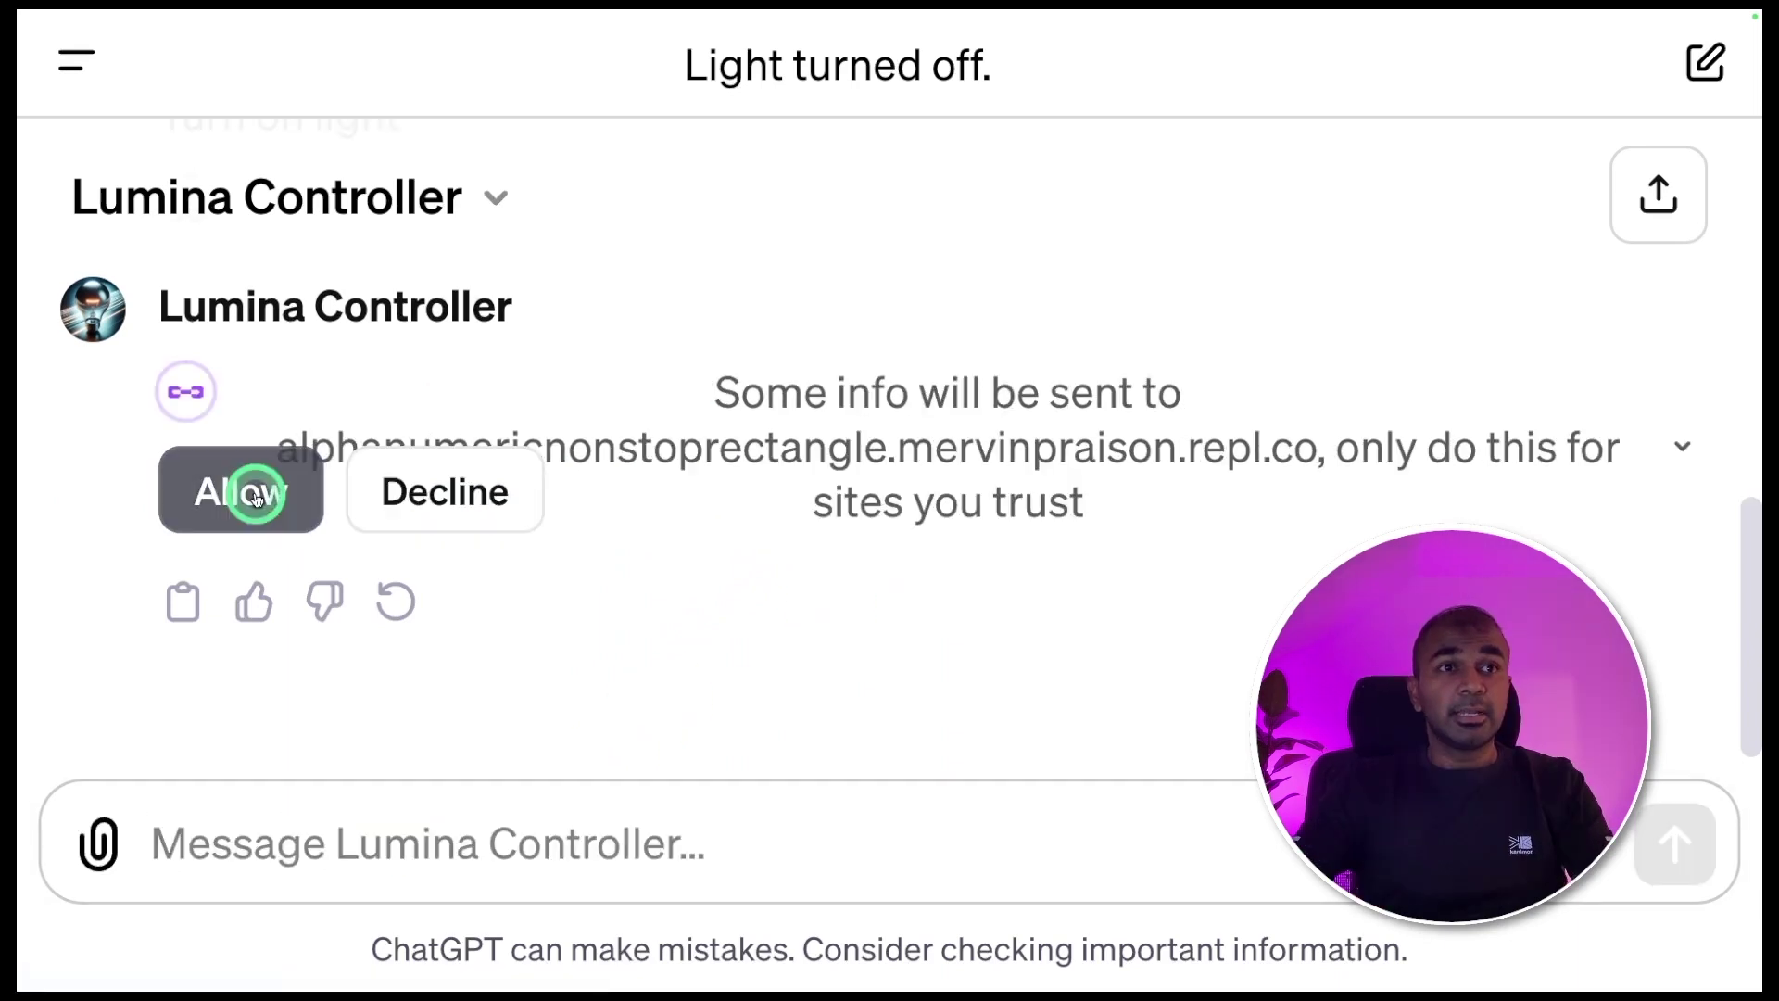
click(247, 494)
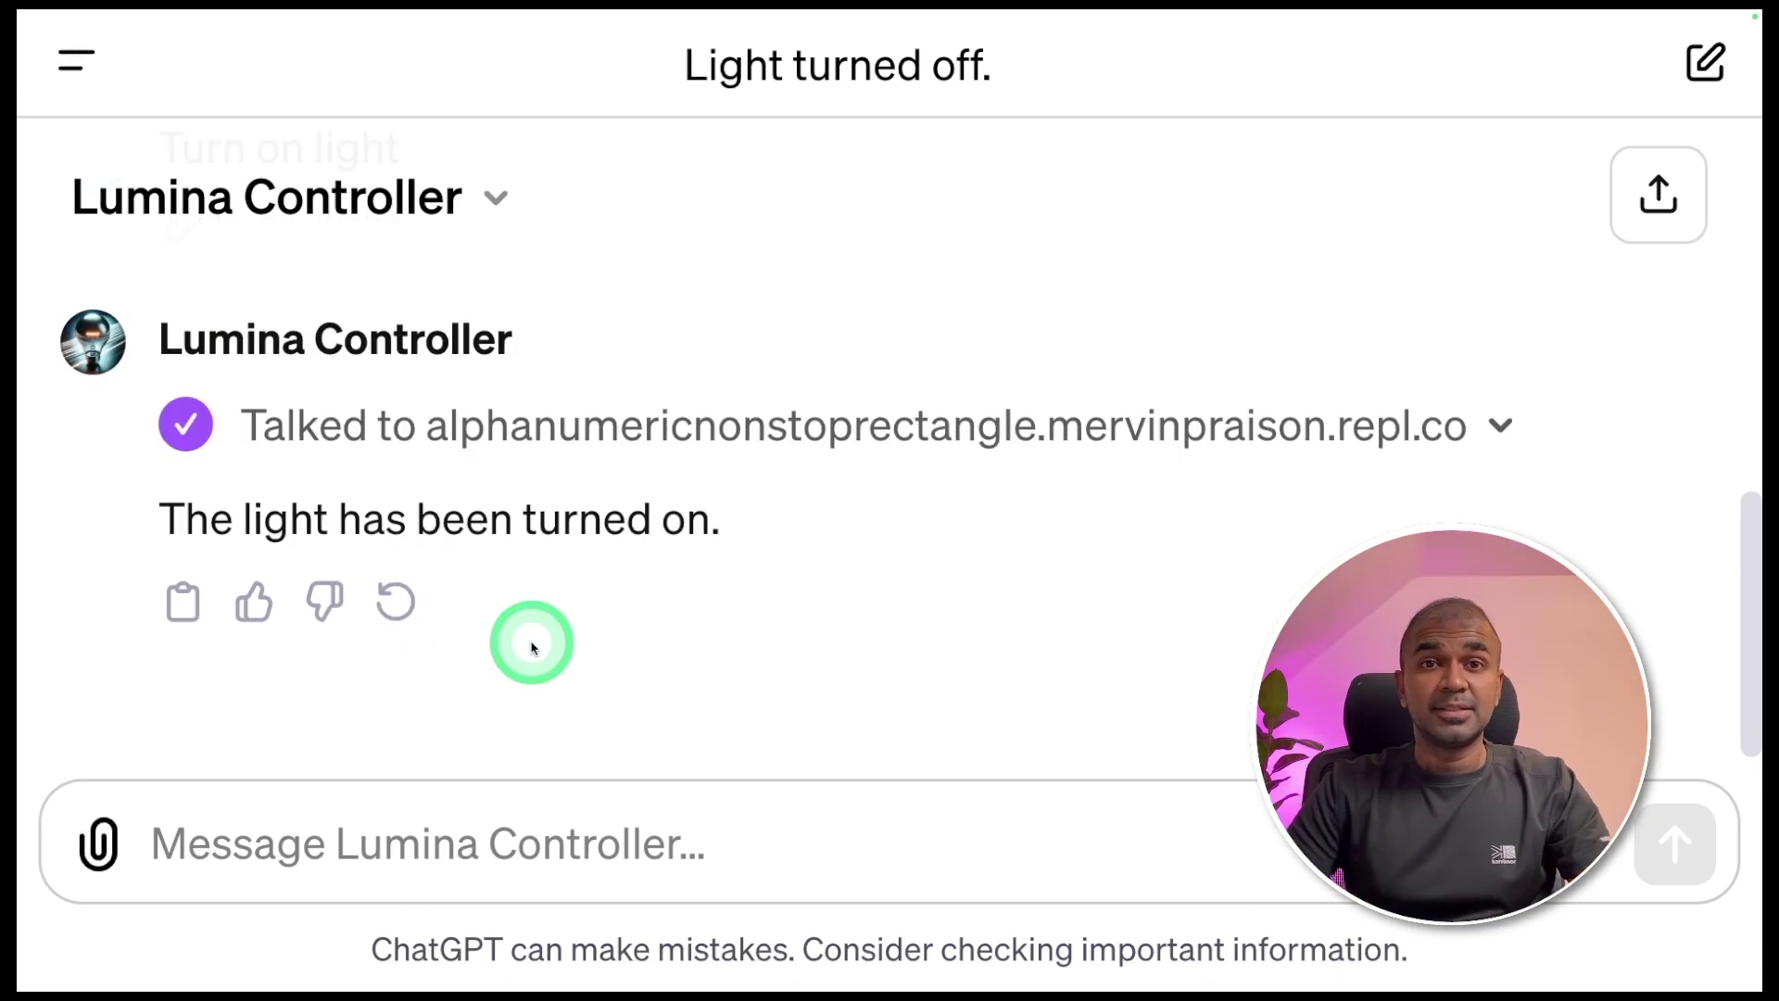